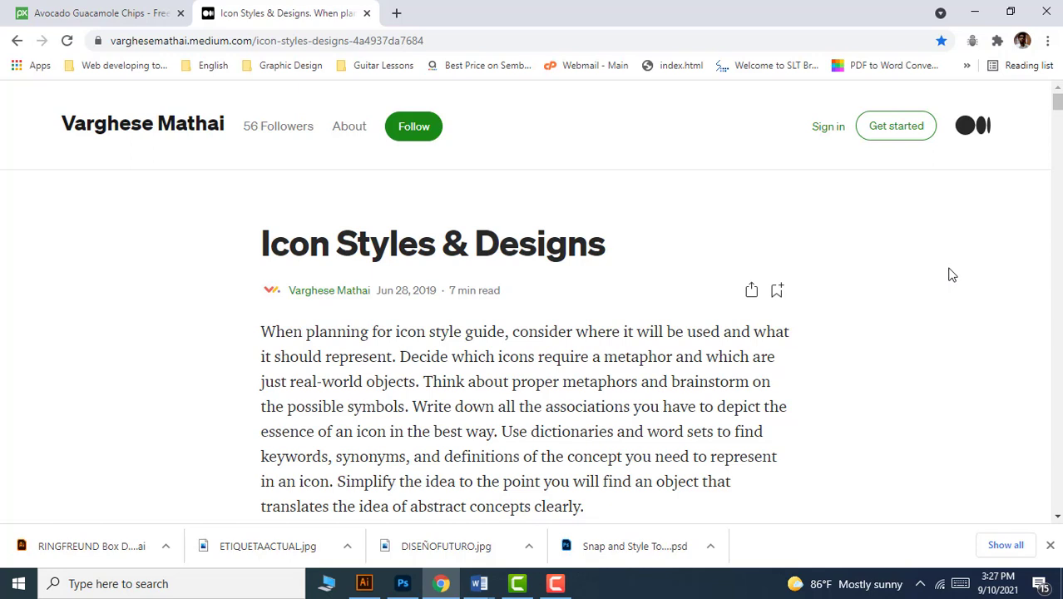
# Read the Icon Styles & Designs article down to the Badge Icon Style examples, and switch to Illustrator to inspect the pacifier reference
pyautogui.middleClick(952, 275)
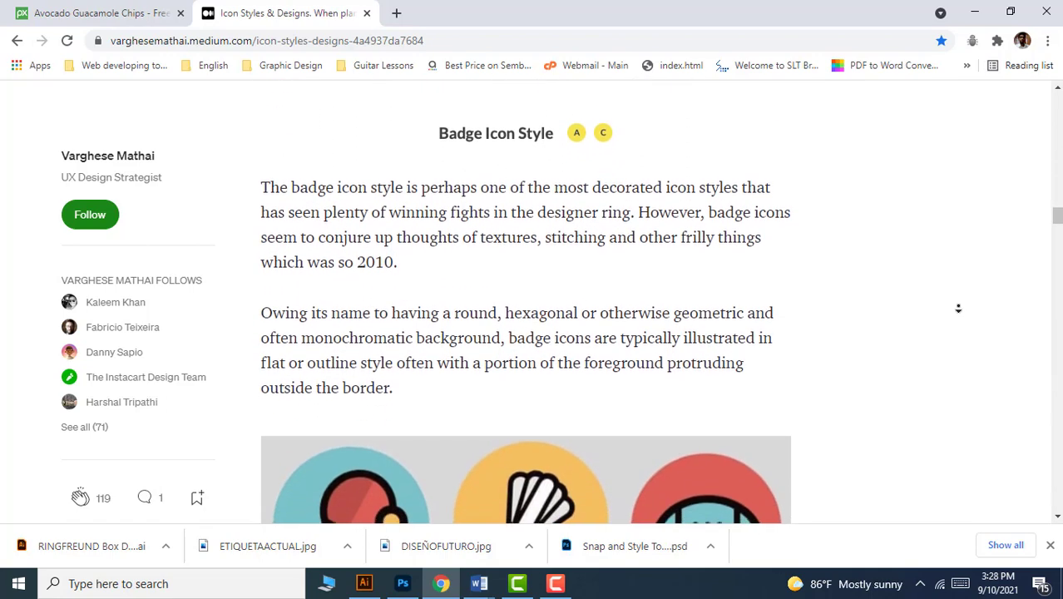
pyautogui.middleClick(959, 306)
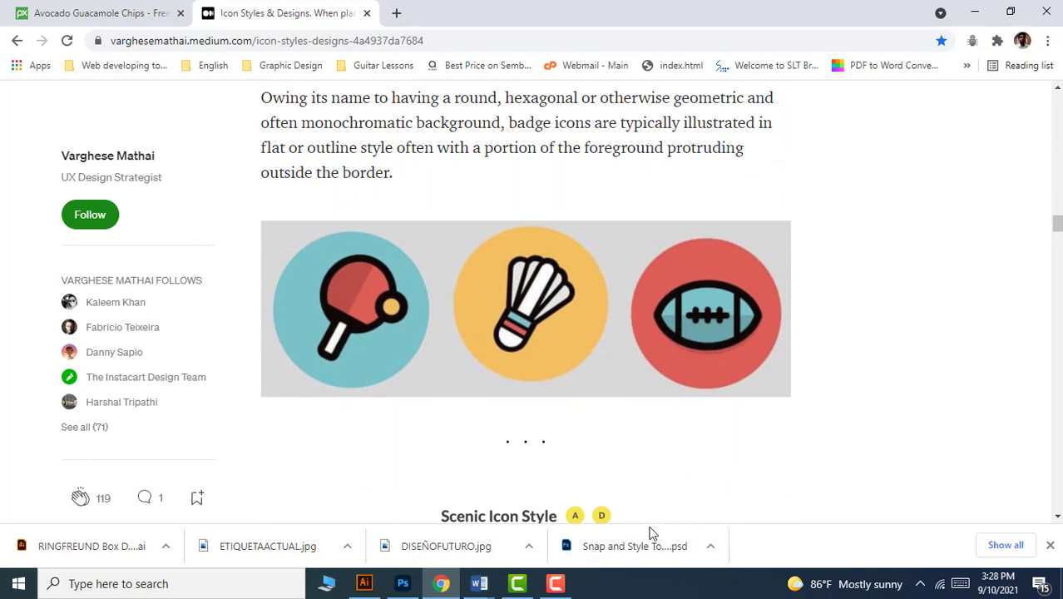
pyautogui.click(363, 583)
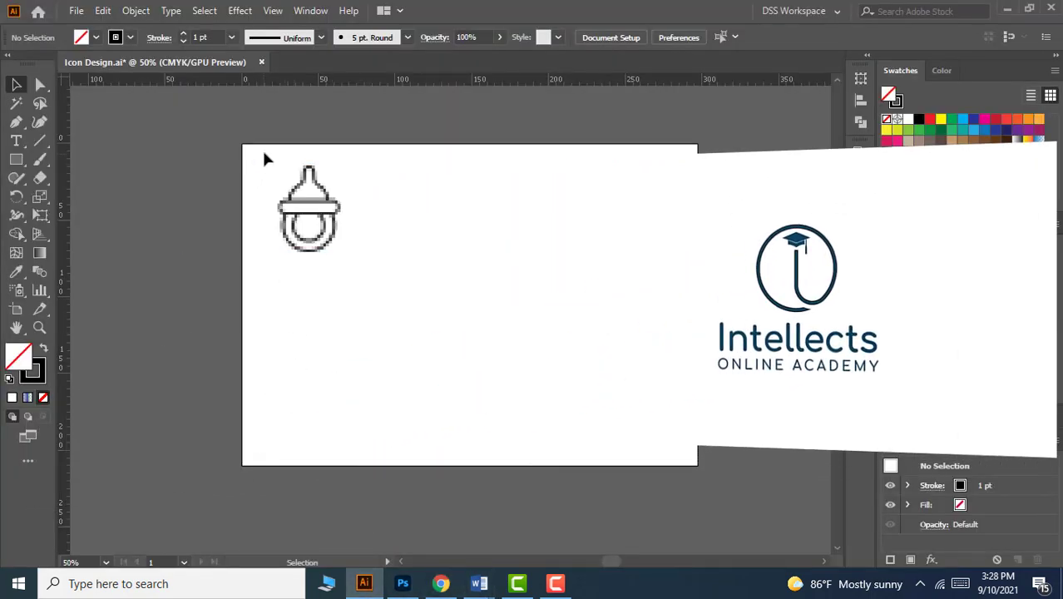
pyautogui.click(320, 250)
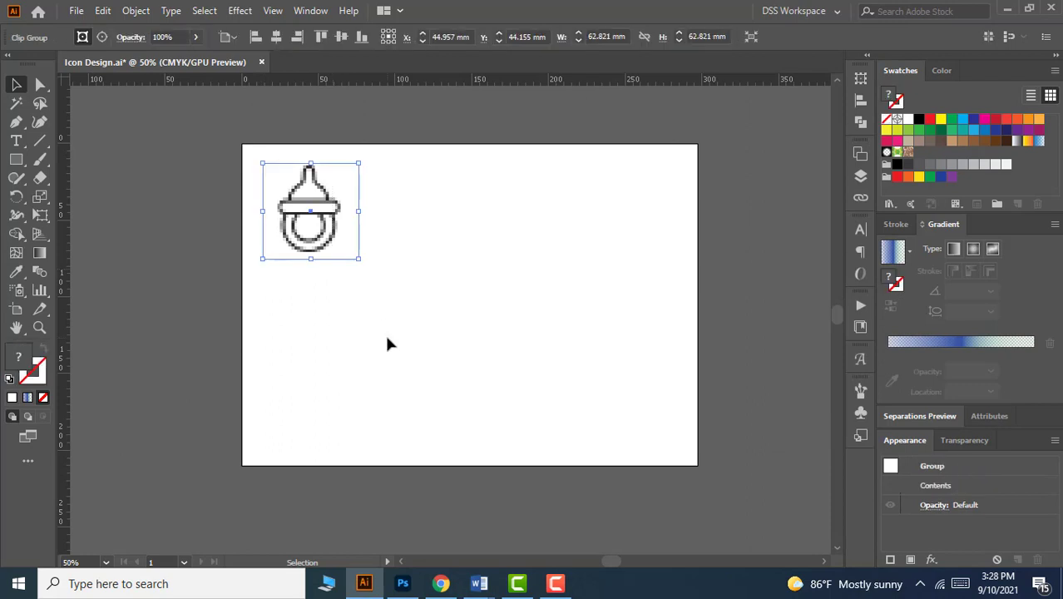
pyautogui.click(334, 380)
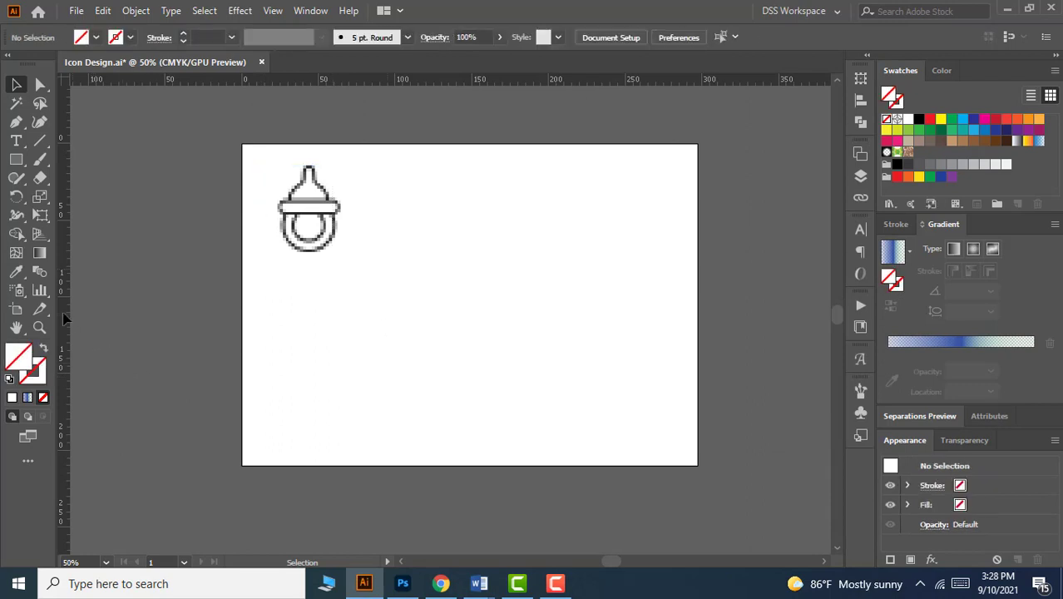
# Add a vertical guide, align it to the horizontal centre of the artboard, and lock it
pyautogui.moveTo(65, 319); pyautogui.dragTo(436, 347)
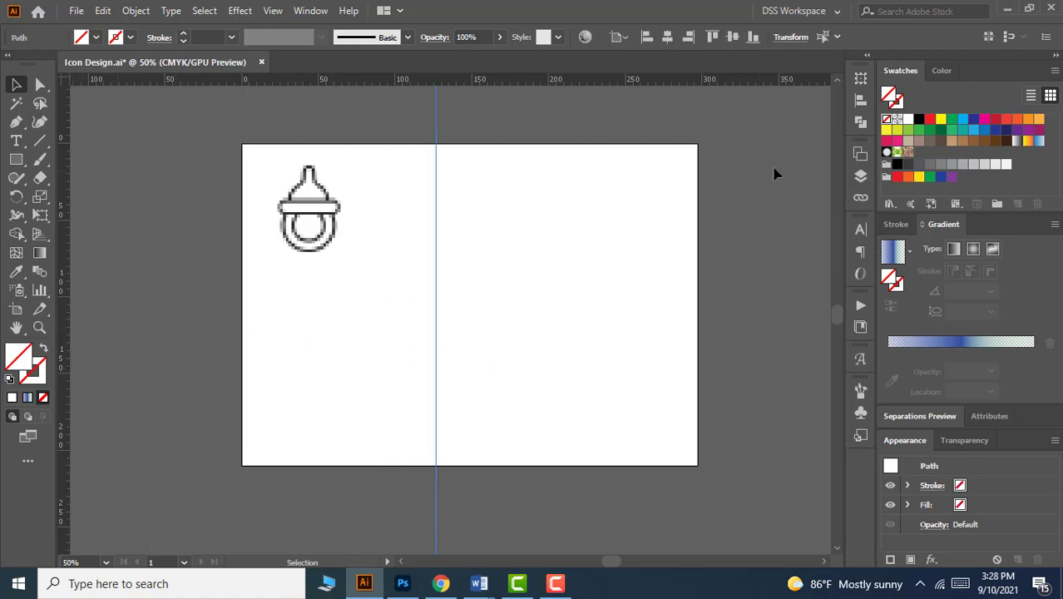
pyautogui.click(861, 103)
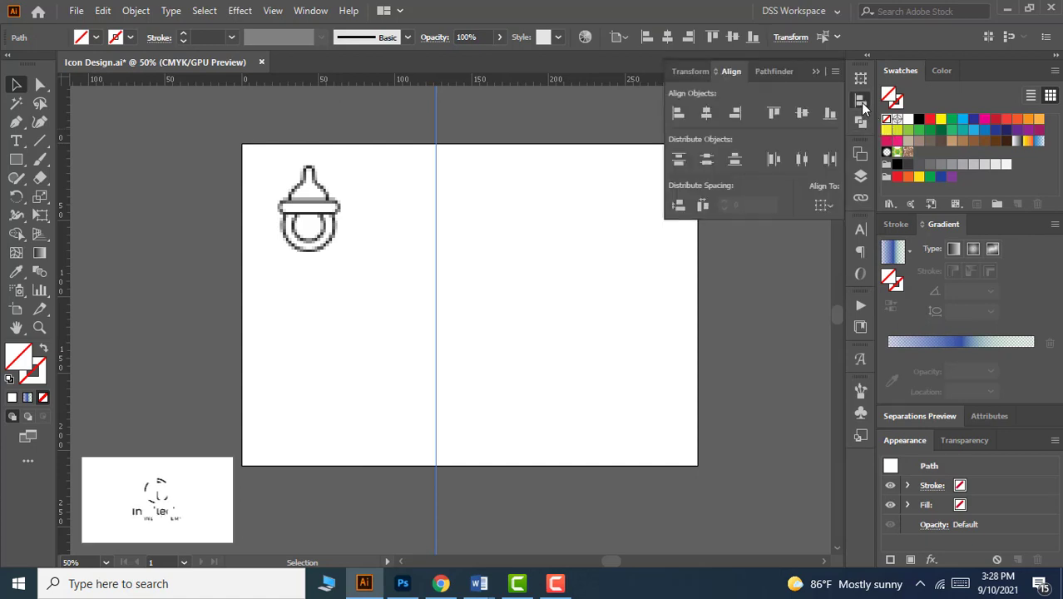
pyautogui.click(824, 204)
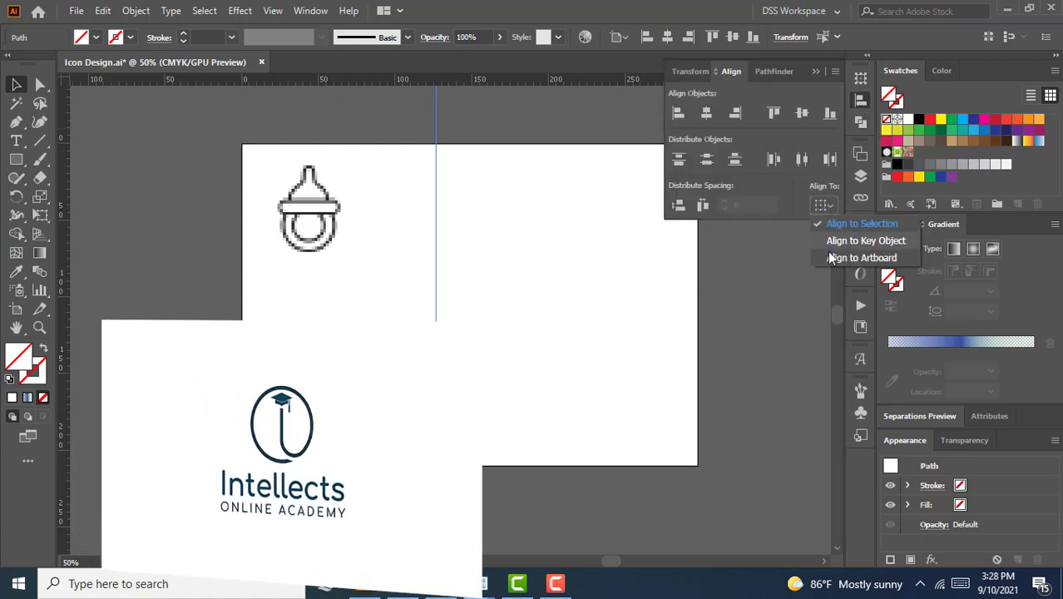
pyautogui.click(827, 256)
pyautogui.click(712, 114)
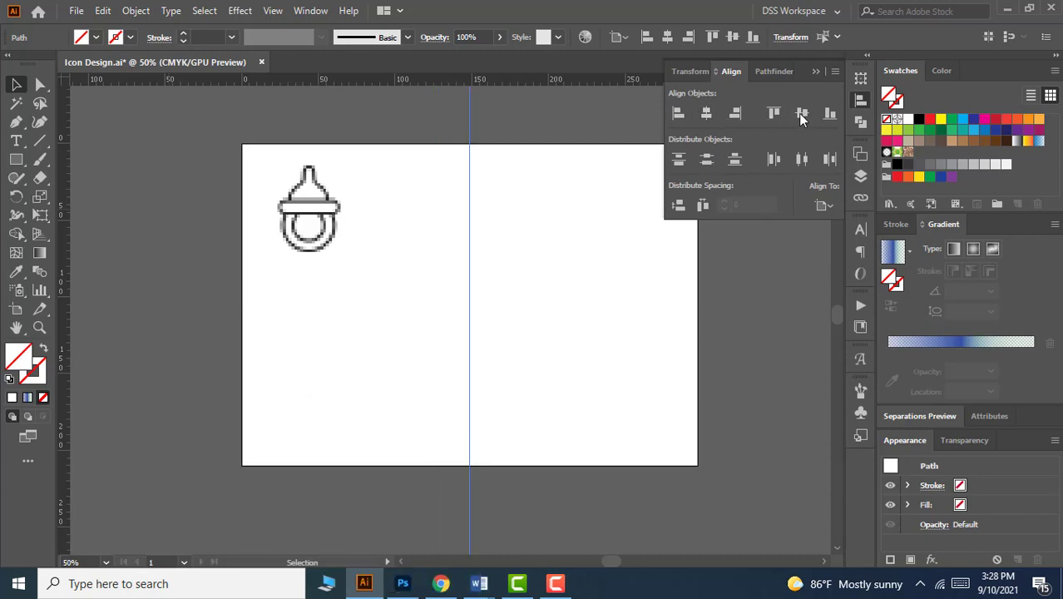
pyautogui.click(814, 72)
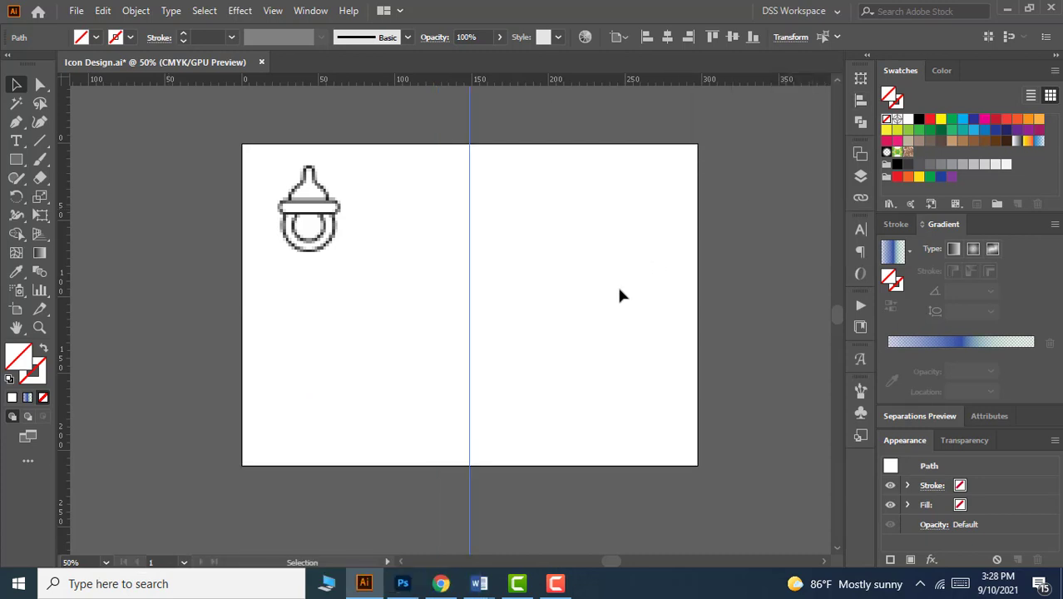
pyautogui.hotkey('ctrl', '2')
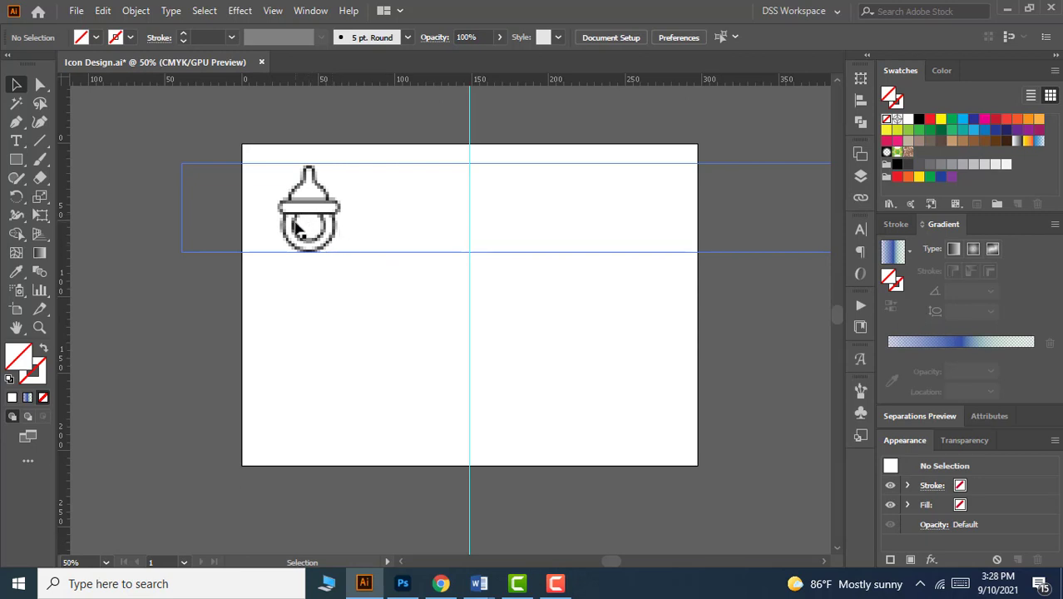
# Create a 70 × 70 mm circle with the Ellipse tool, using a black stroke and no fill
pyautogui.moveTo(18, 161); pyautogui.dragTo(65, 199)
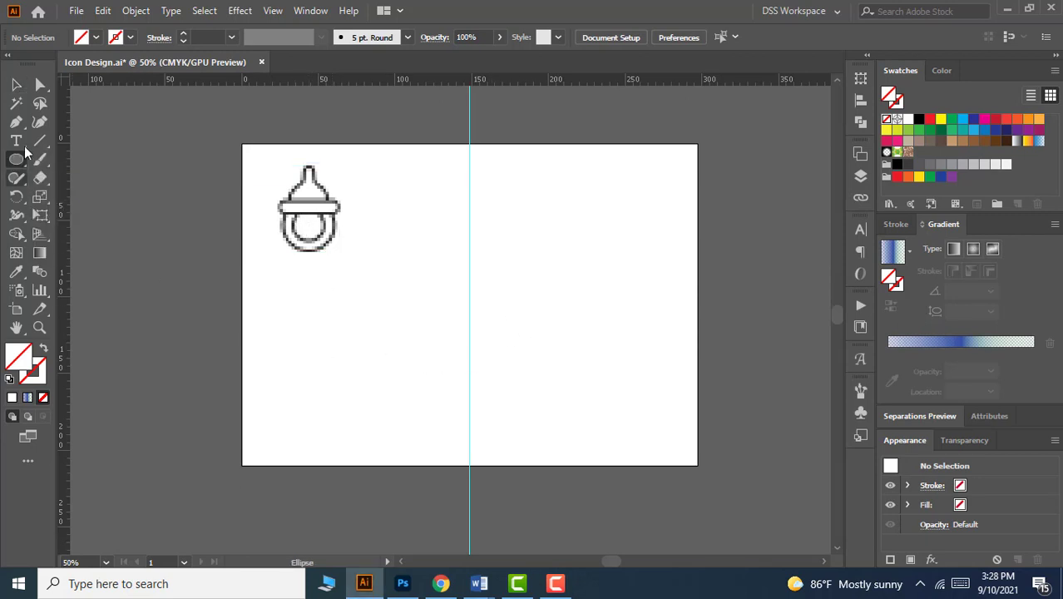
pyautogui.click(129, 37)
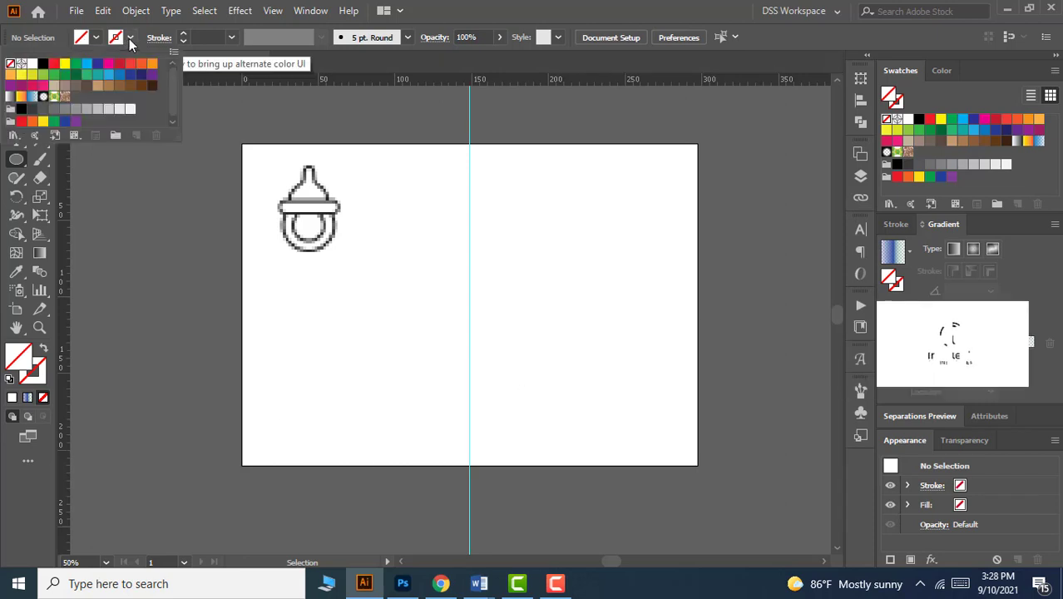
pyautogui.click(44, 64)
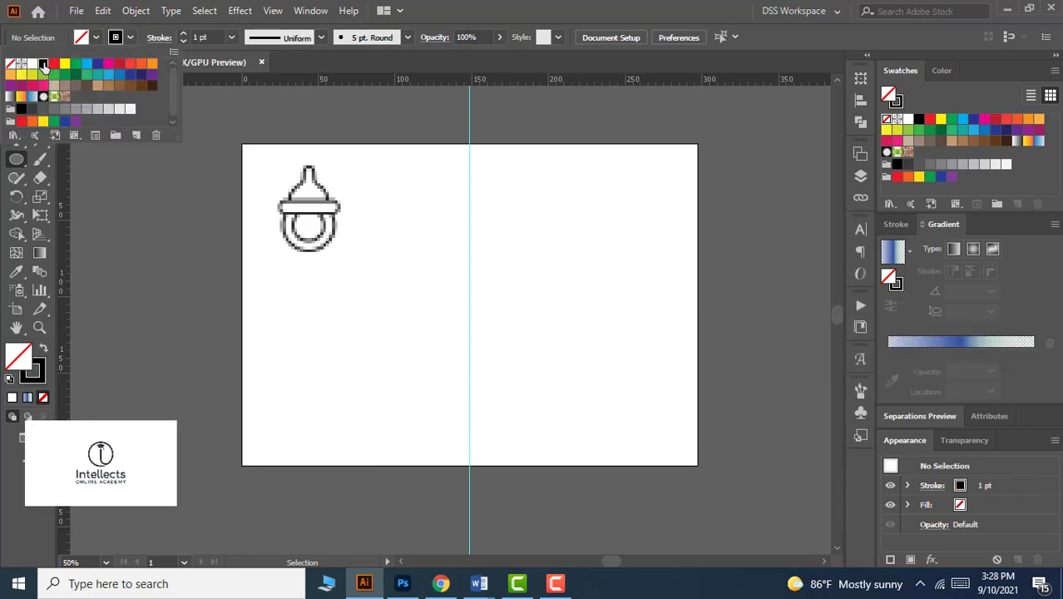
pyautogui.click(432, 240)
pyautogui.click(545, 297)
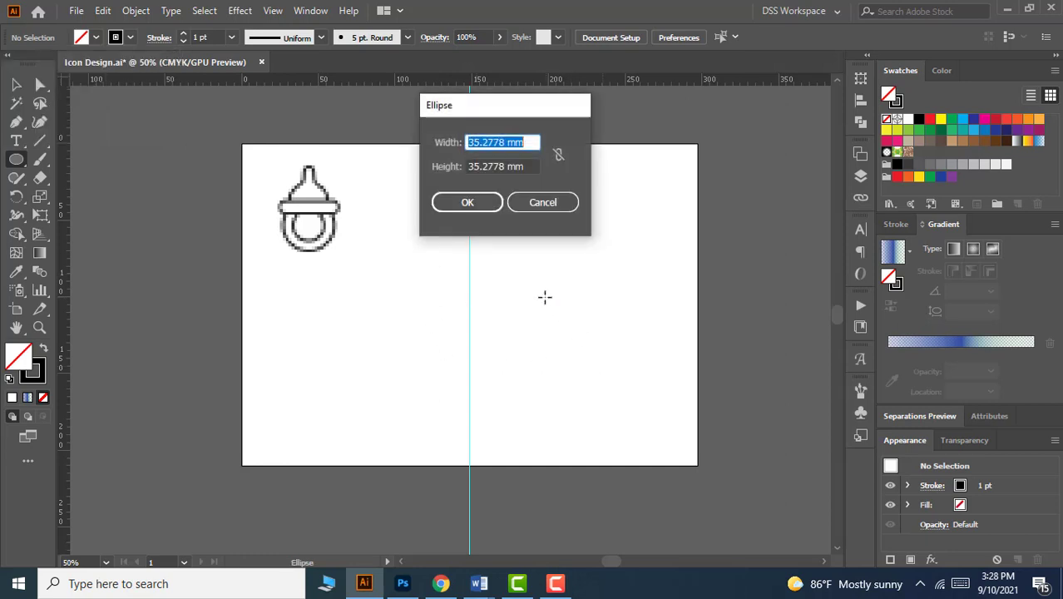
pyautogui.write('70')
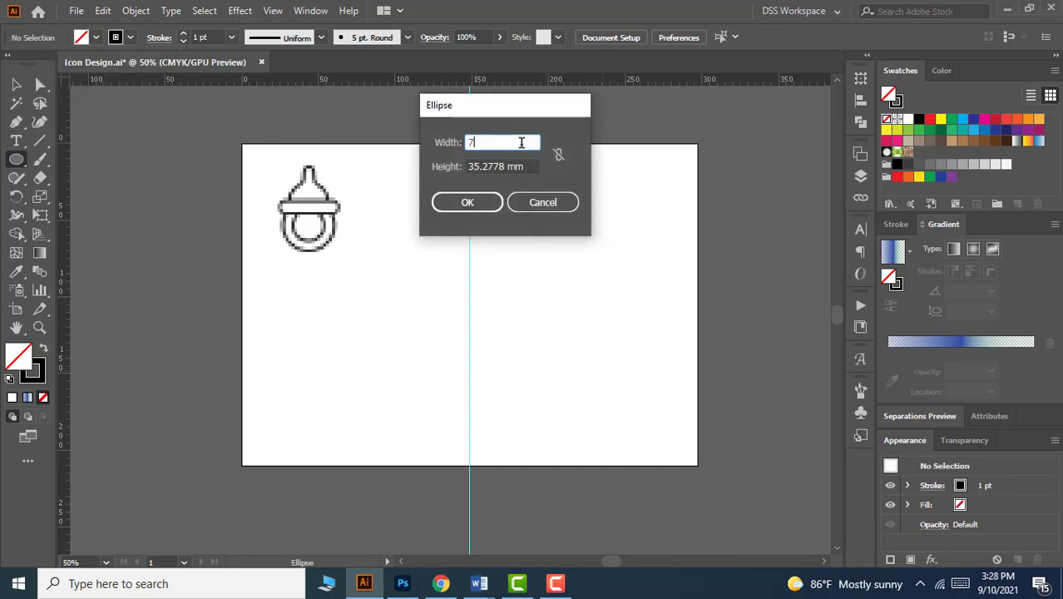
pyautogui.press('Tab')
pyautogui.write('70')
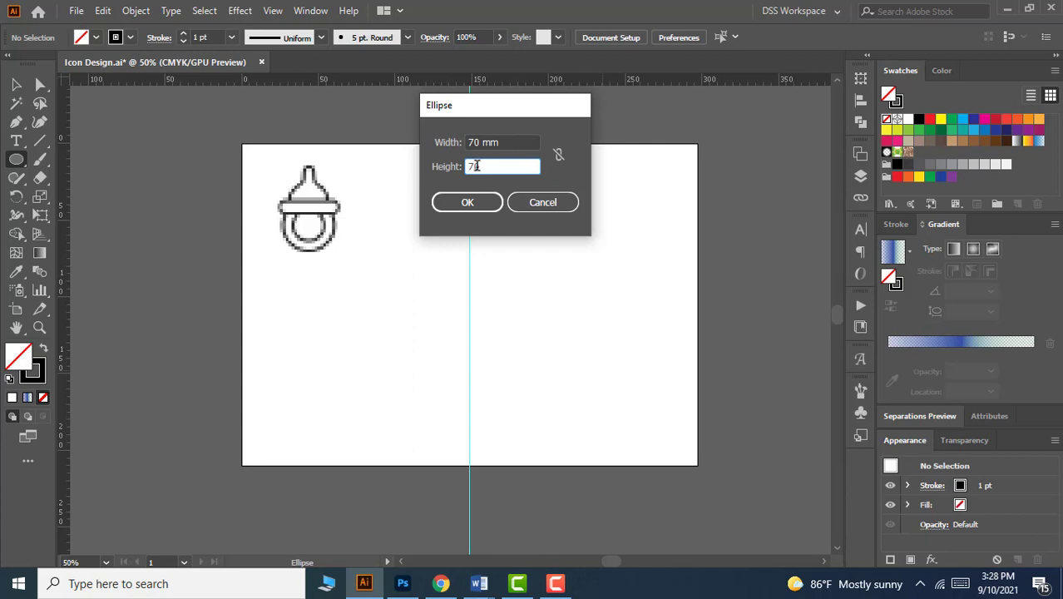
pyautogui.click(453, 202)
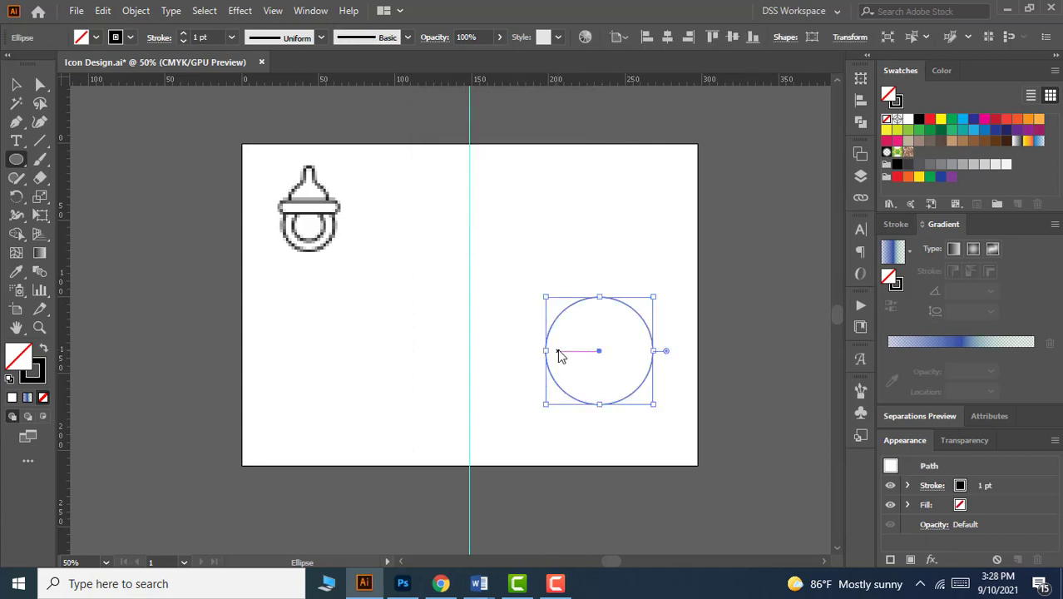
# Centre the circle horizontally and vertically relative to the artboard
pyautogui.click(861, 101)
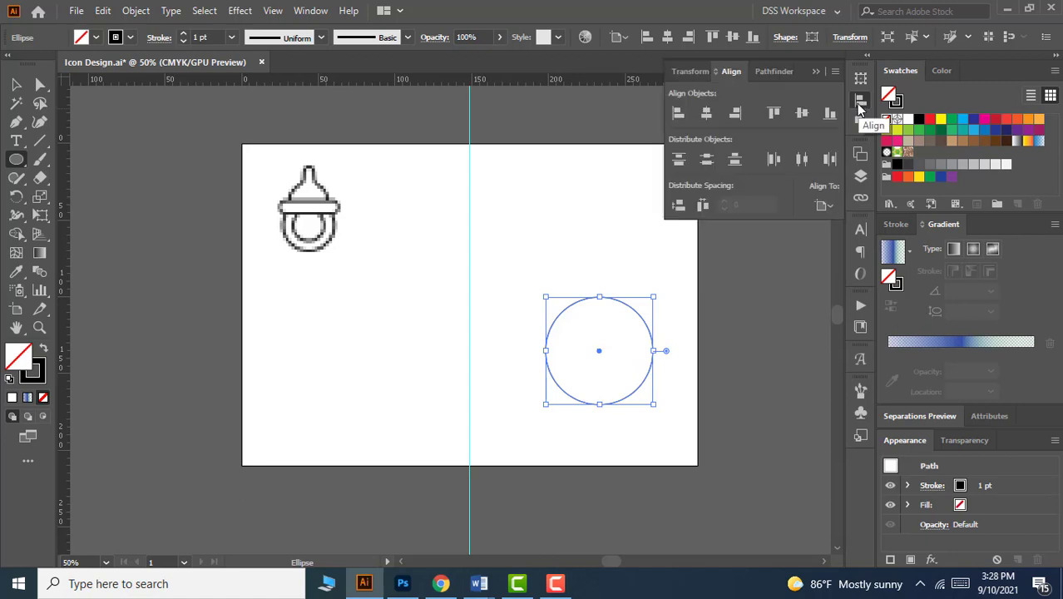
pyautogui.click(826, 207)
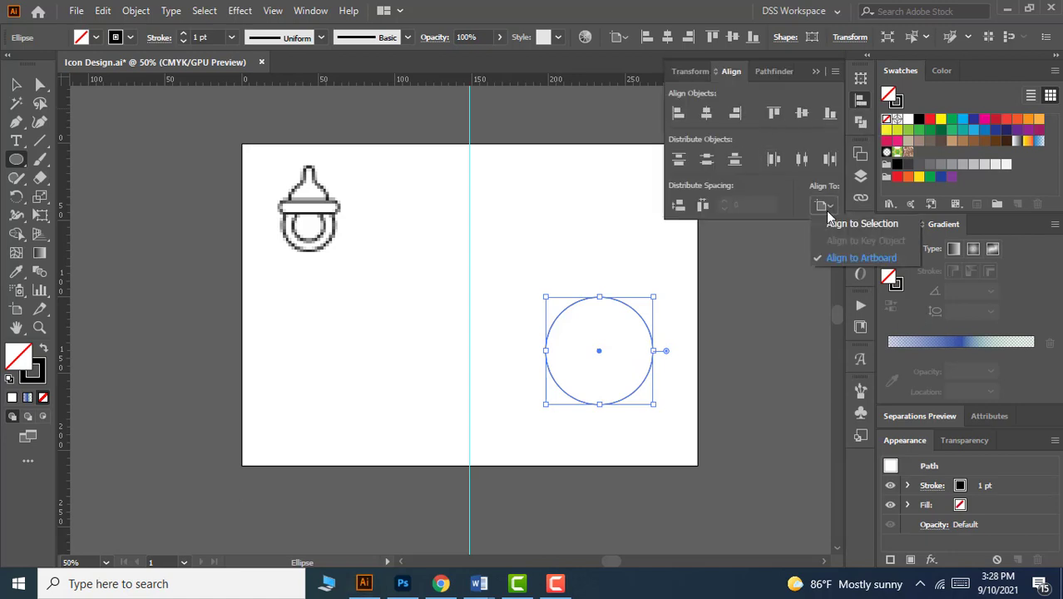
pyautogui.click(848, 259)
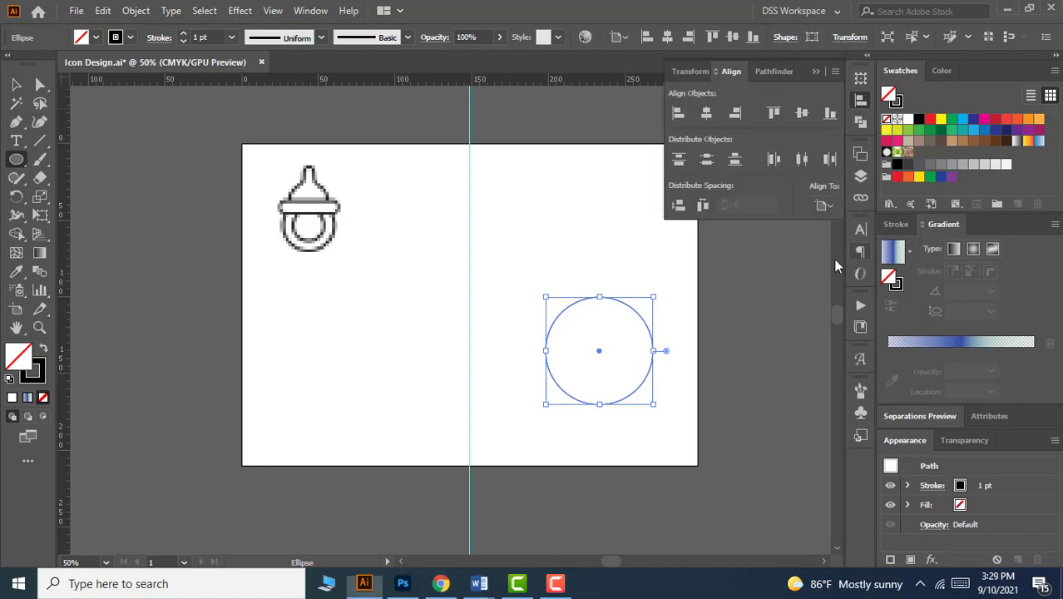
pyautogui.click(707, 117)
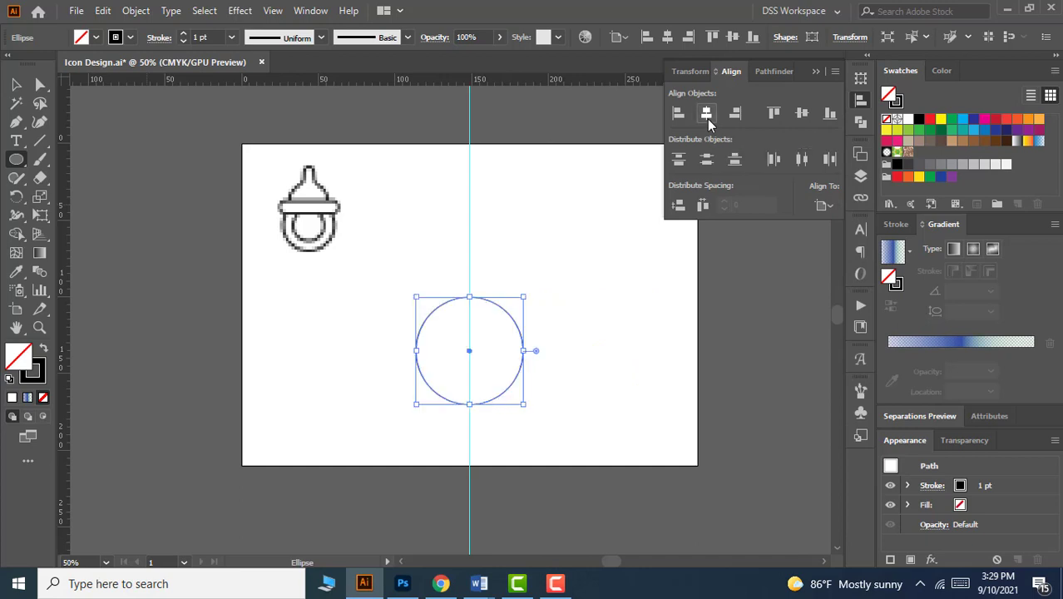
pyautogui.click(802, 113)
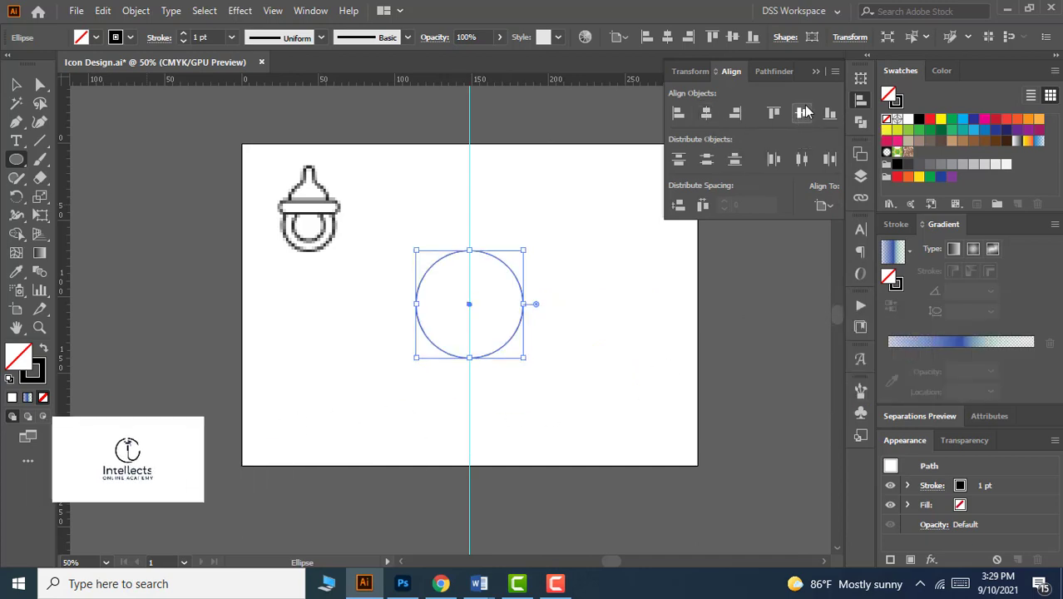
pyautogui.click(816, 73)
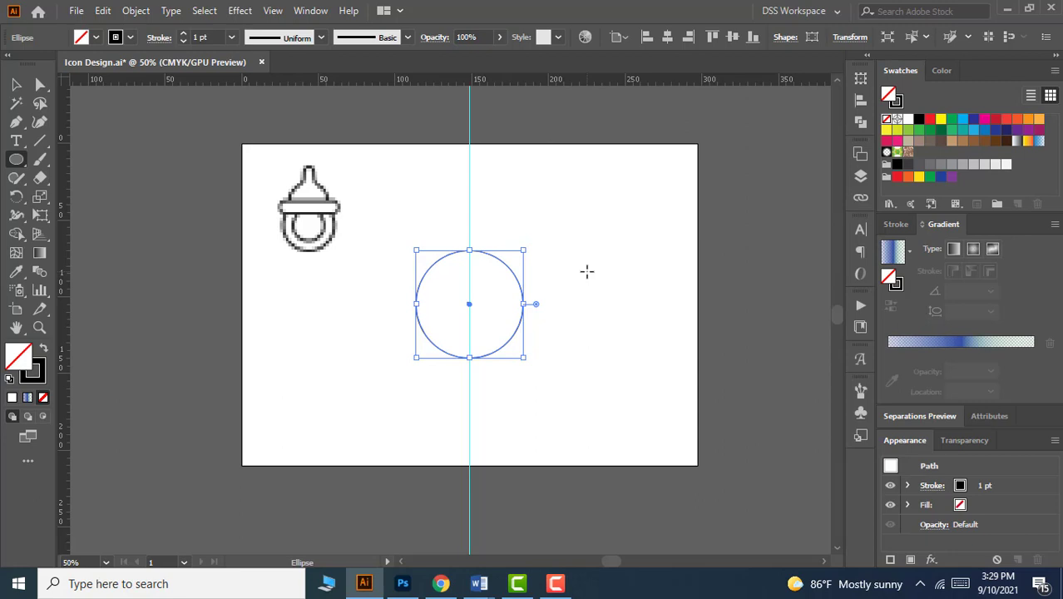
pyautogui.rightClick(426, 88)
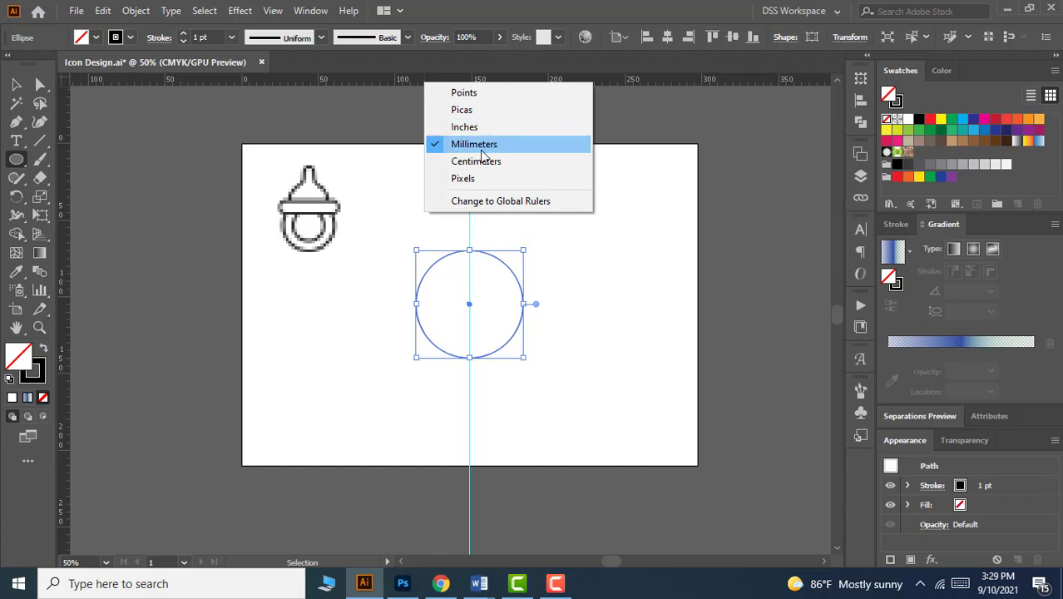
pyautogui.click(411, 83)
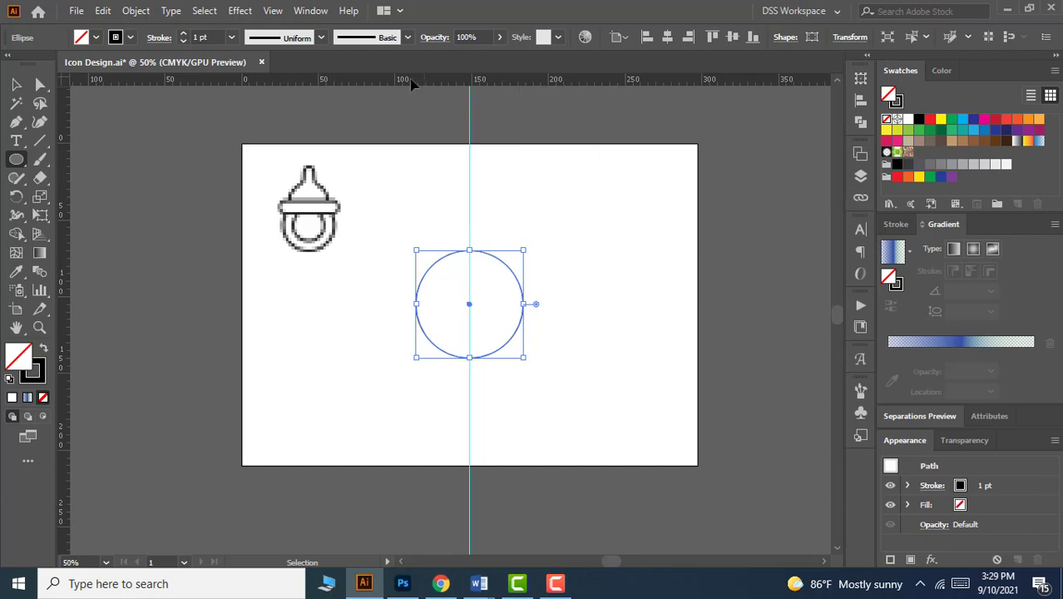
# Start an Offset Path on the circle with a 5 mm offset and turn on the preview
pyautogui.click(135, 10)
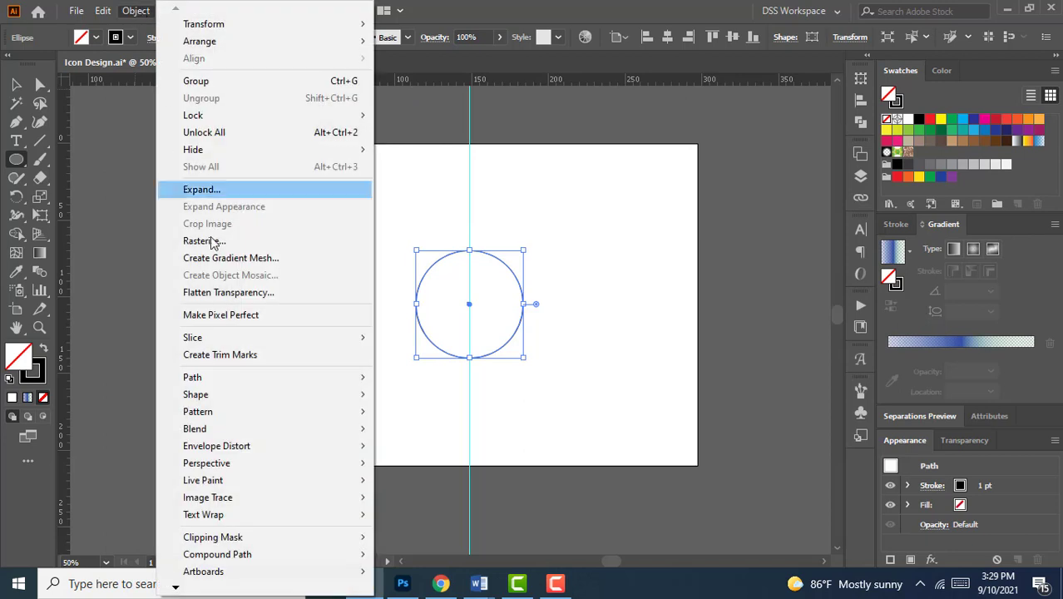
pyautogui.moveTo(248, 377)
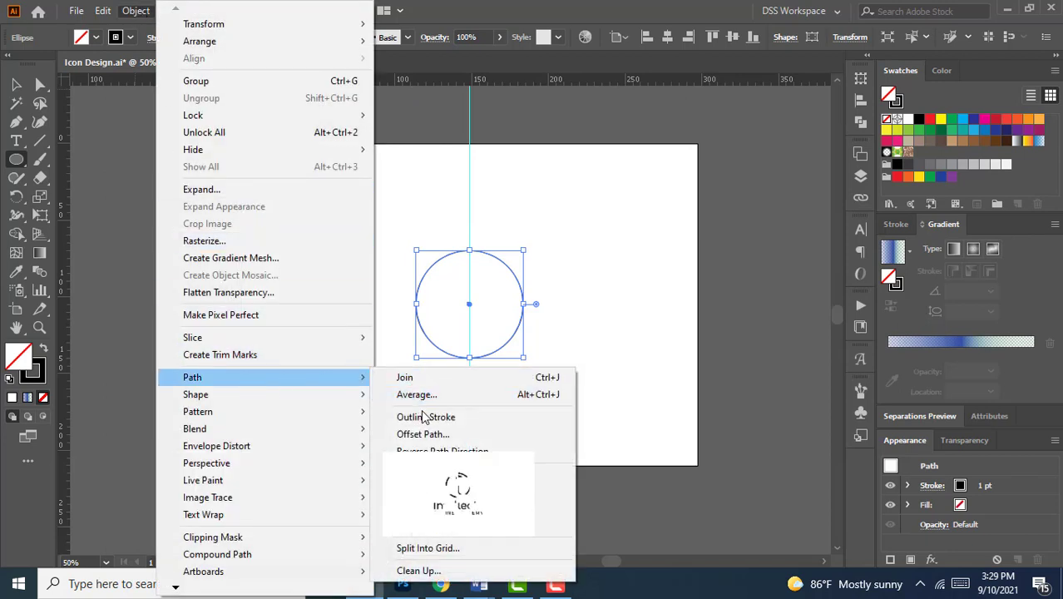
pyautogui.click(422, 433)
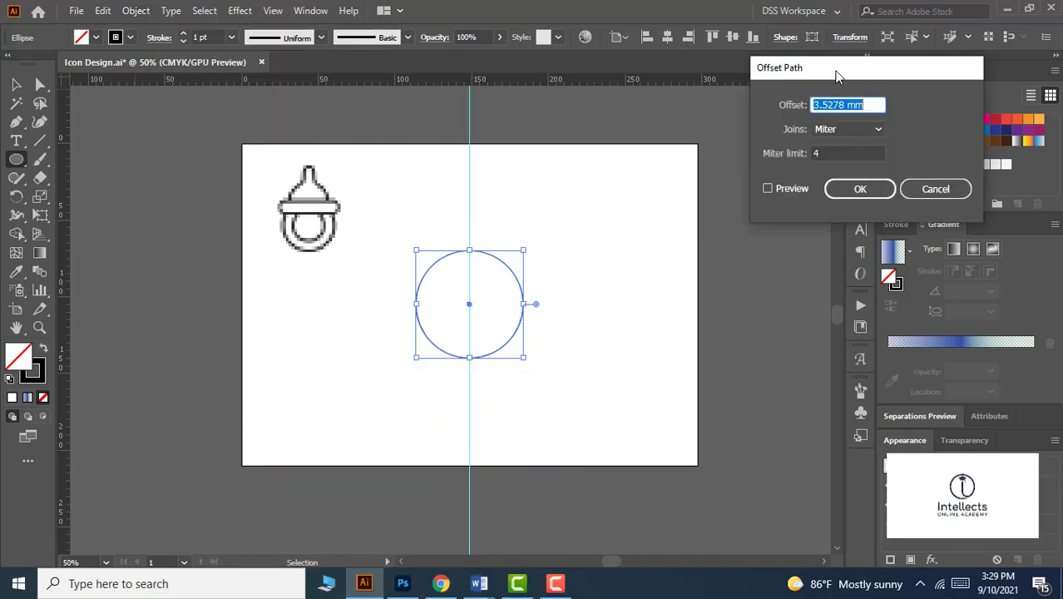
pyautogui.moveTo(837, 75); pyautogui.dragTo(676, 237)
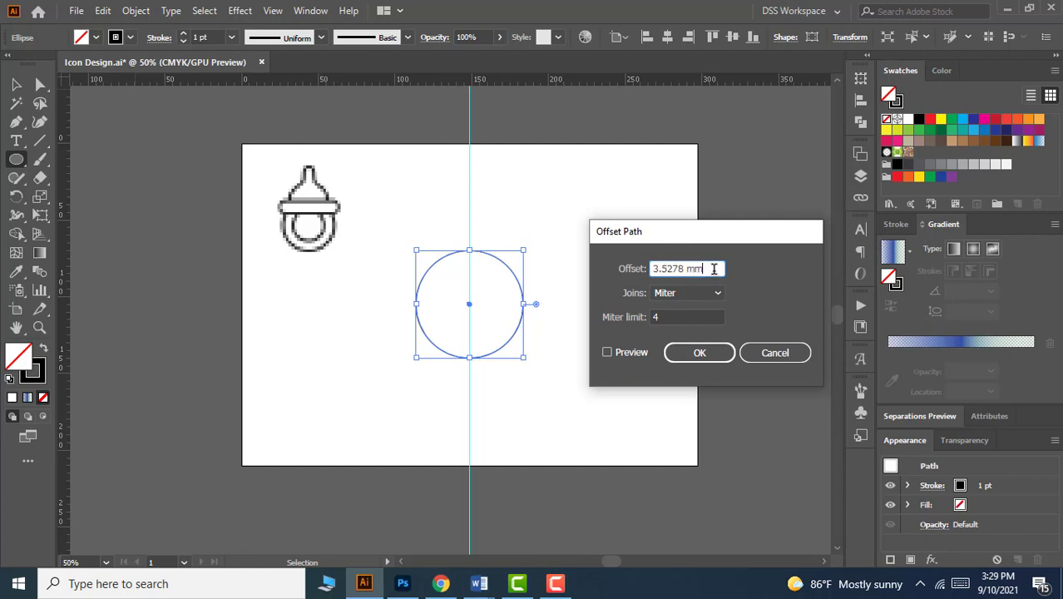
pyautogui.write('5mm')
pyautogui.click(618, 351)
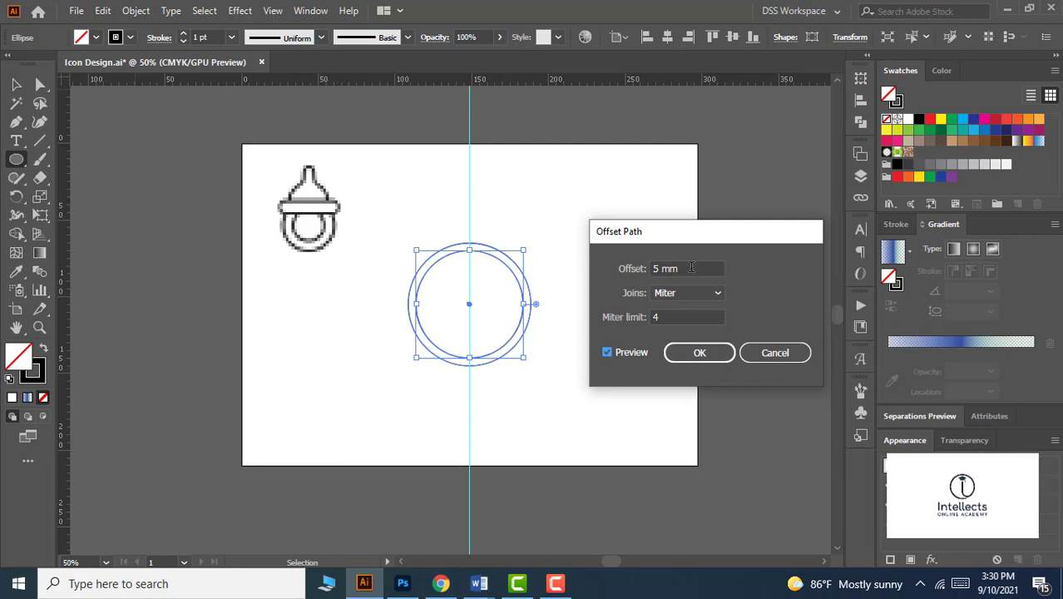
# Try a path offset of -5 mm on the circle
pyautogui.moveTo(691, 268); pyautogui.dragTo(612, 271)
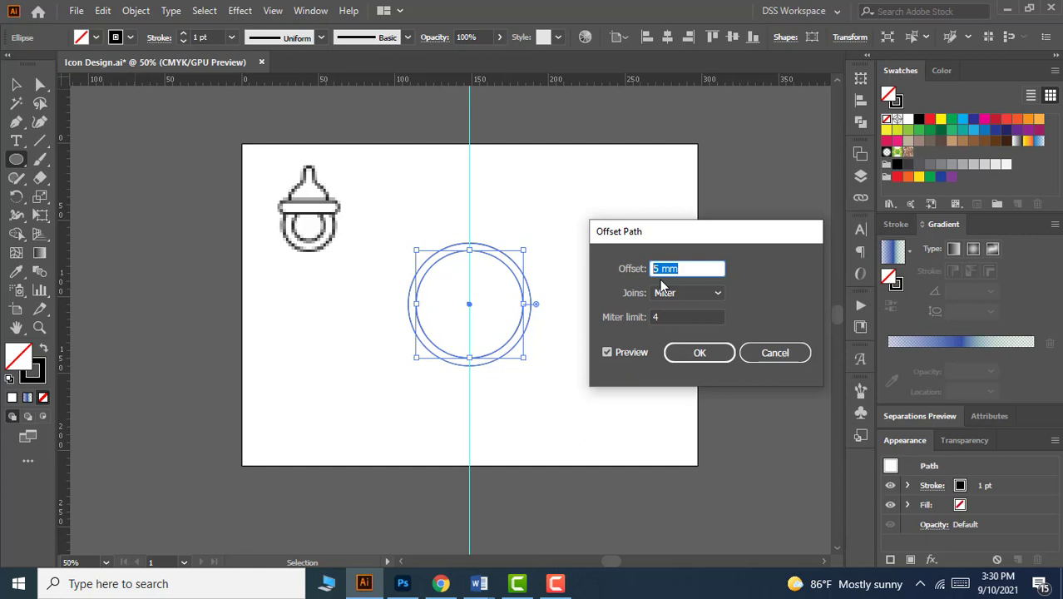
pyautogui.write('-5mm')
pyautogui.press('Tab')
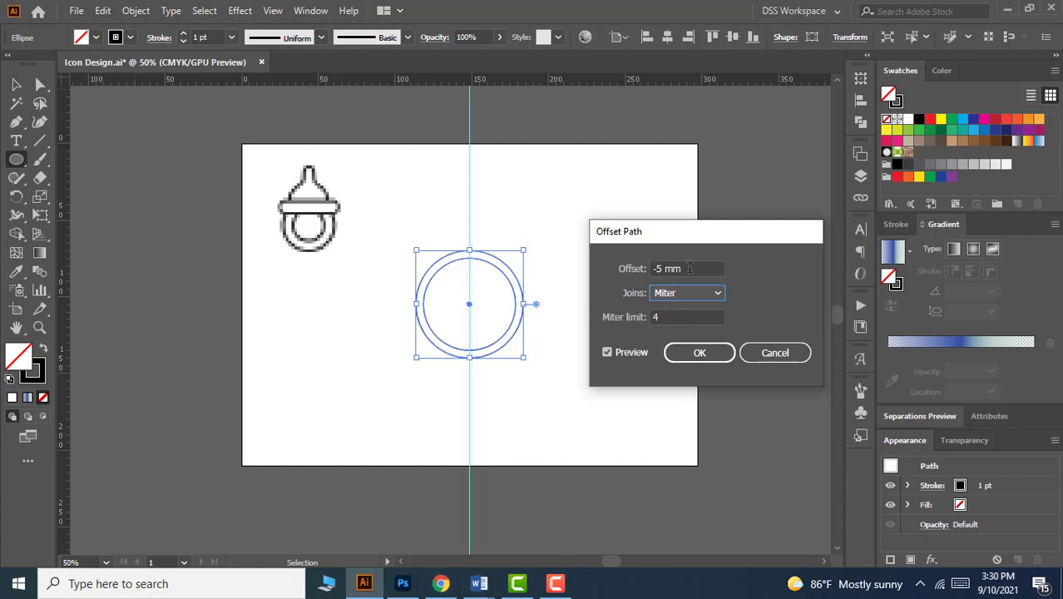
# Apply a path offset of -12 mm to the circle to create the inner circle
pyautogui.moveTo(689, 268); pyautogui.dragTo(596, 267)
pyautogui.write('-')
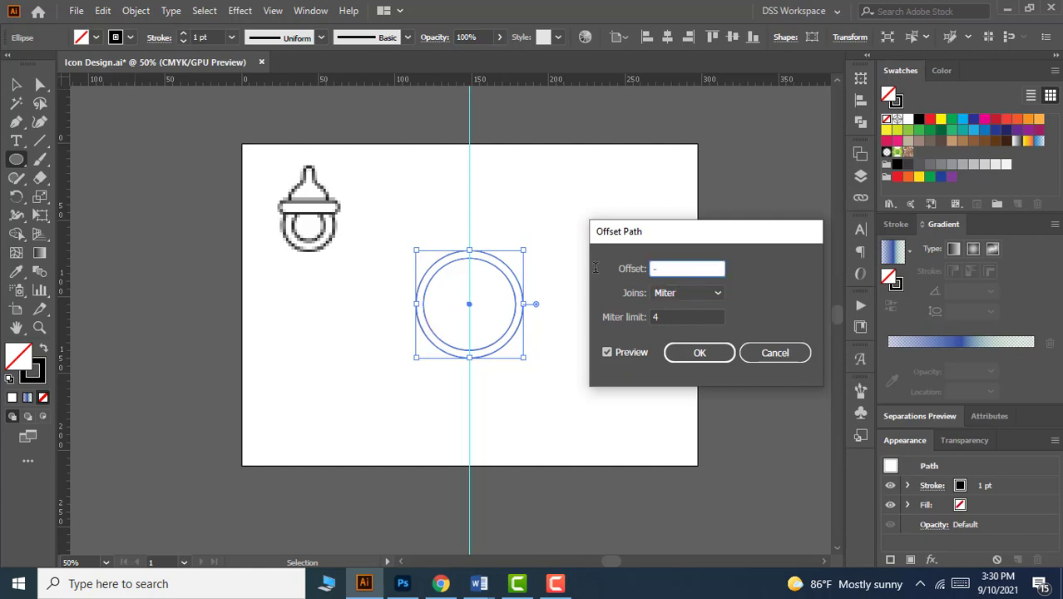
pyautogui.write('12')
pyautogui.press('Tab')
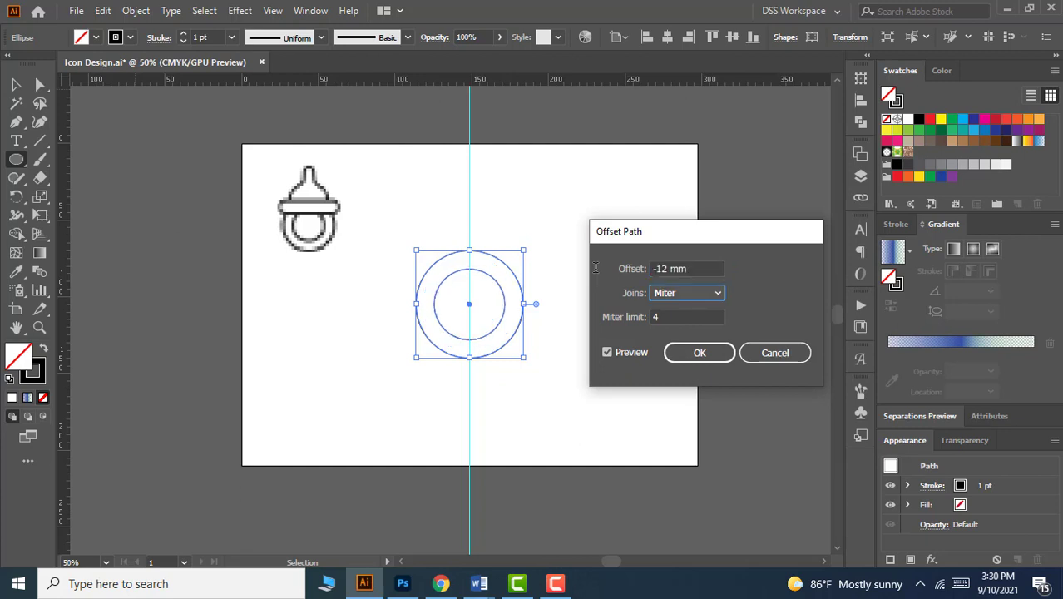
pyautogui.click(695, 351)
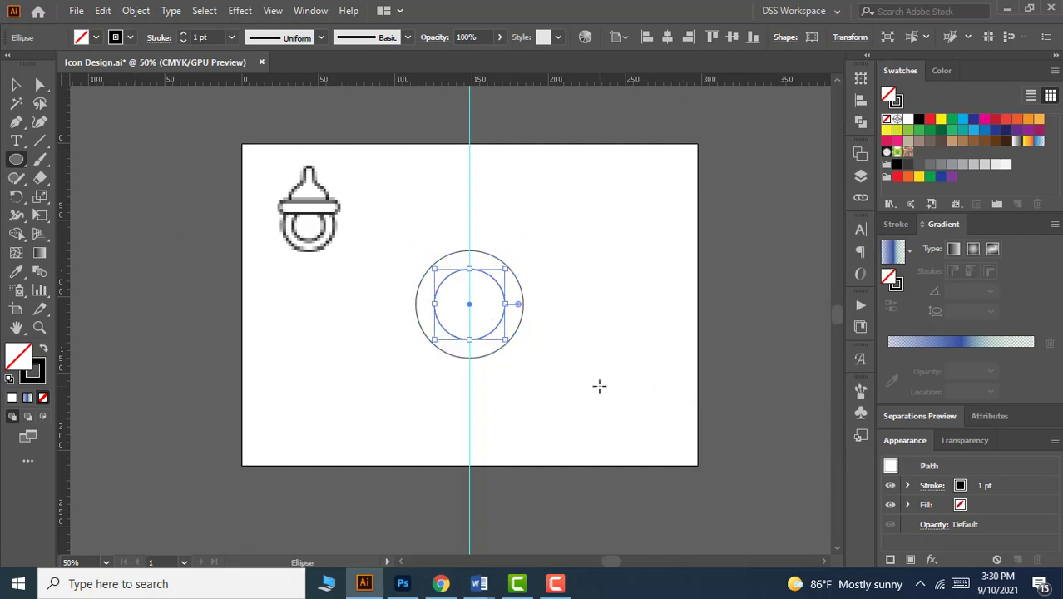
# Fill both concentric circles with yellow and subtract the inner one from the outer with Minus Front to form a ring
pyautogui.click(16, 84)
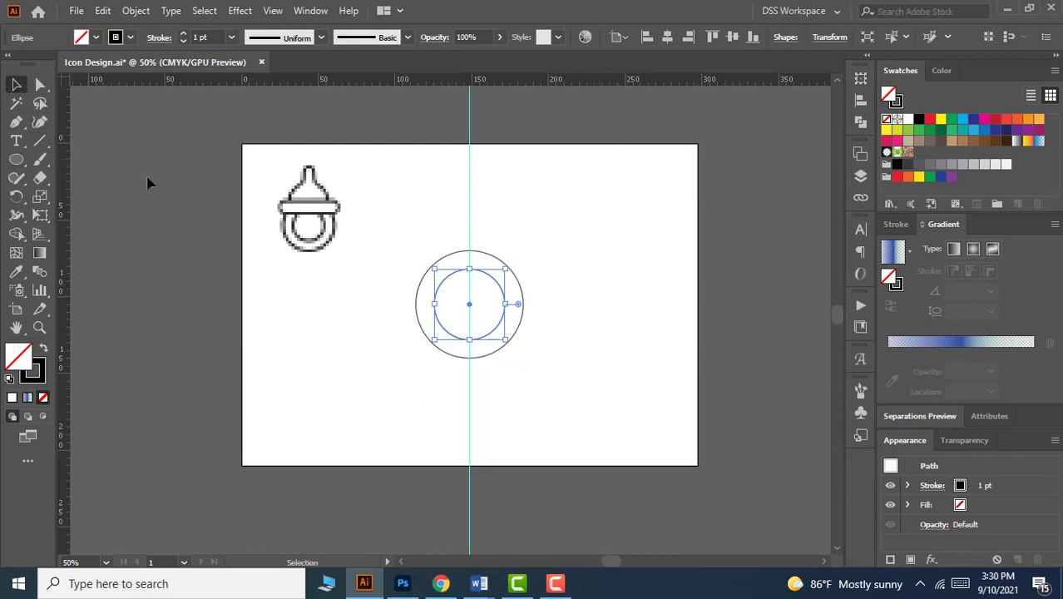
pyautogui.moveTo(557, 277); pyautogui.dragTo(495, 336)
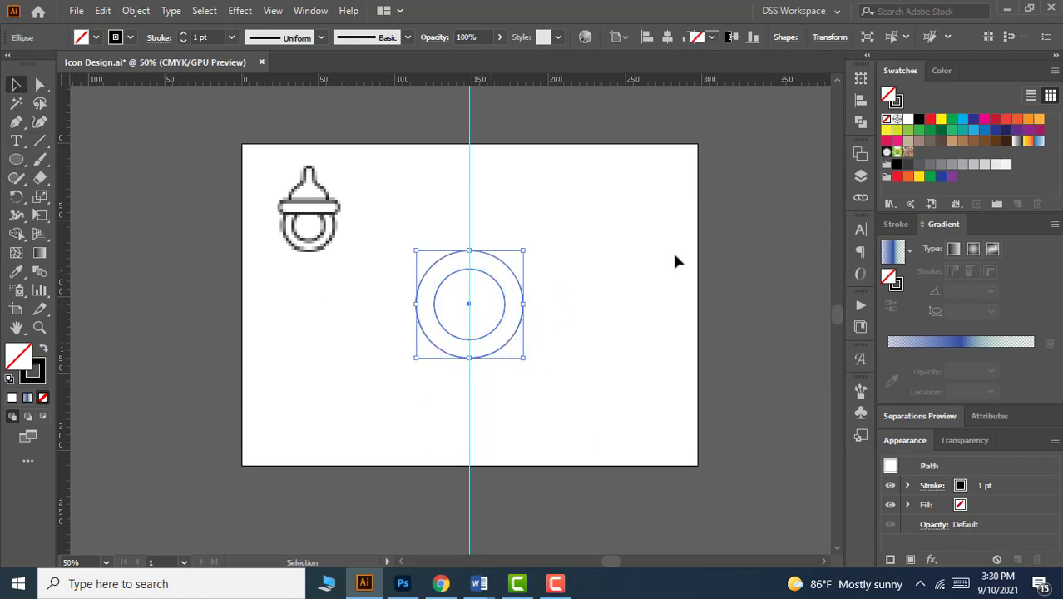
pyautogui.click(941, 119)
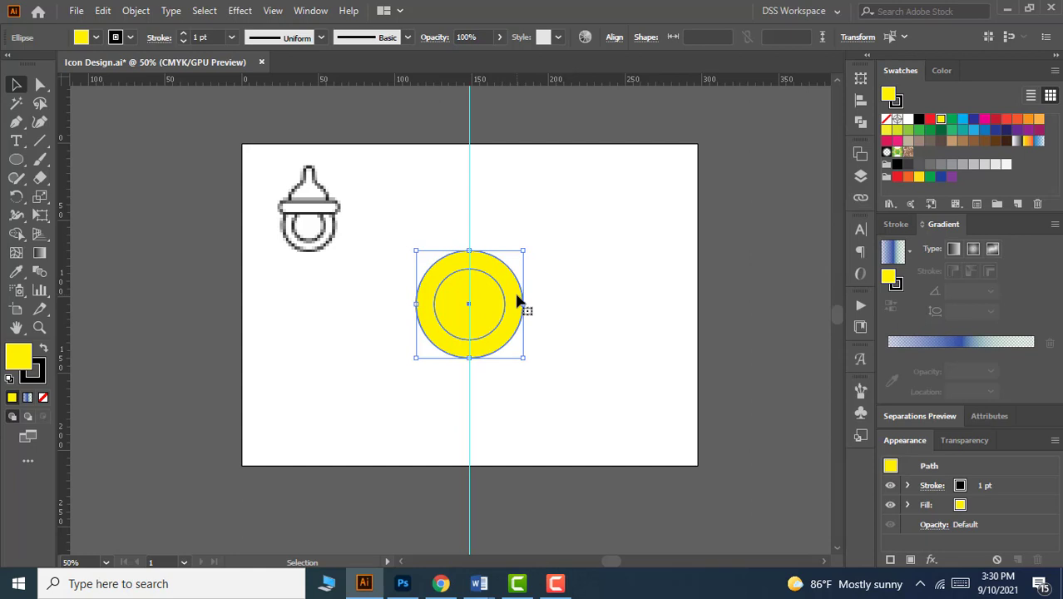
pyautogui.click(861, 124)
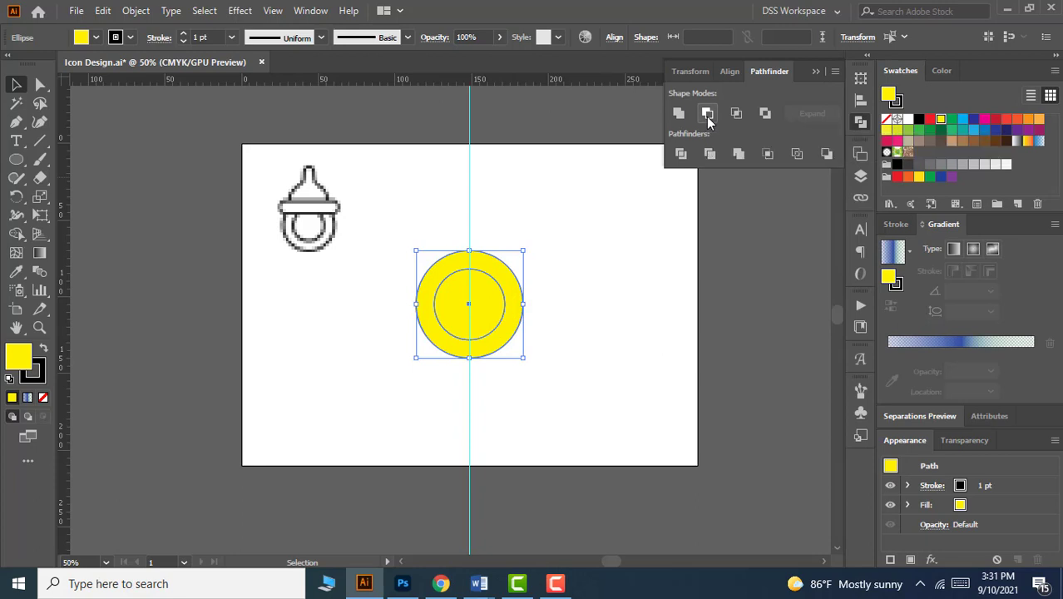
pyautogui.click(707, 114)
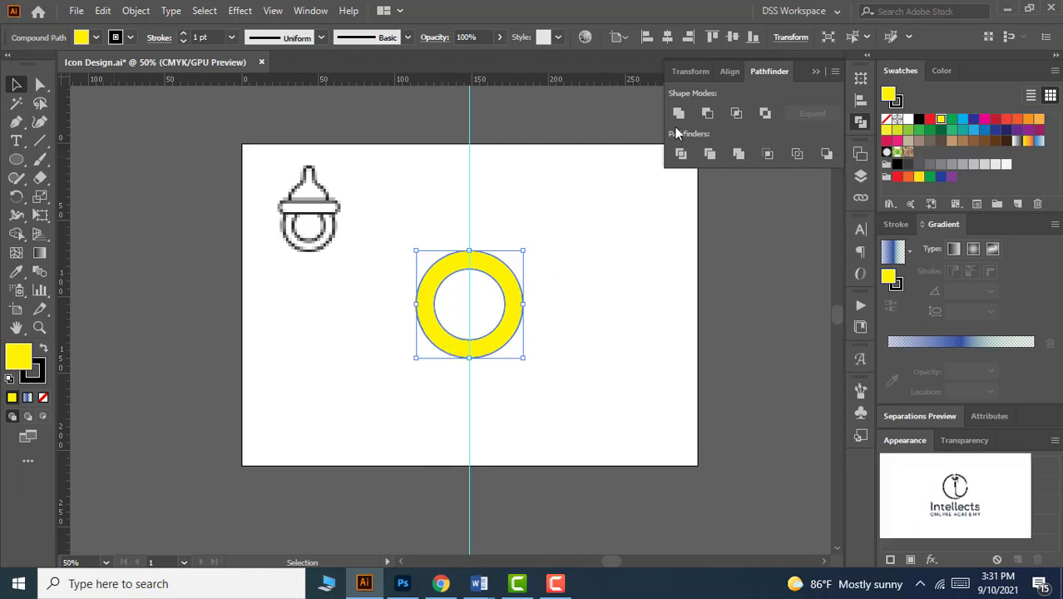
# Try Minus Front on two overlapping circles drawn beside the ring, and delete the resulting crescent
pyautogui.click(15, 159)
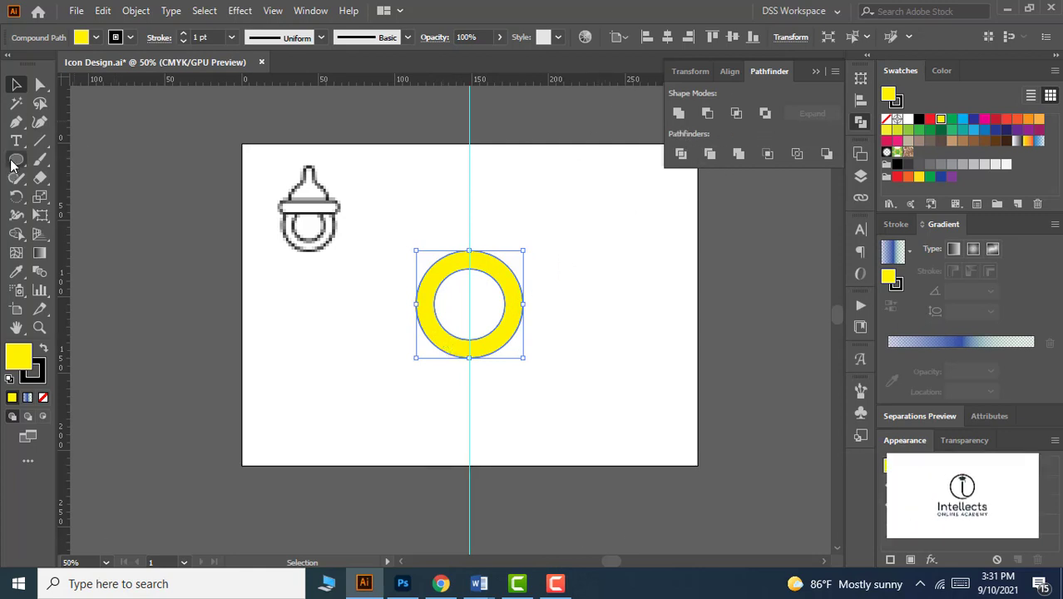
pyautogui.moveTo(545, 213); pyautogui.dragTo(597, 271)
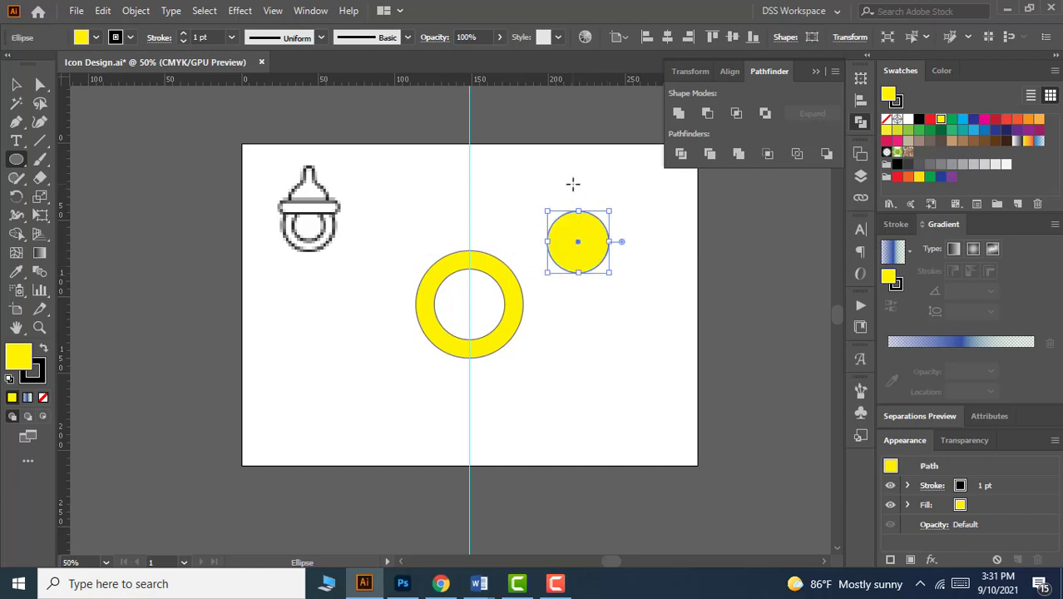
pyautogui.moveTo(572, 183); pyautogui.dragTo(639, 250)
pyautogui.press('v')
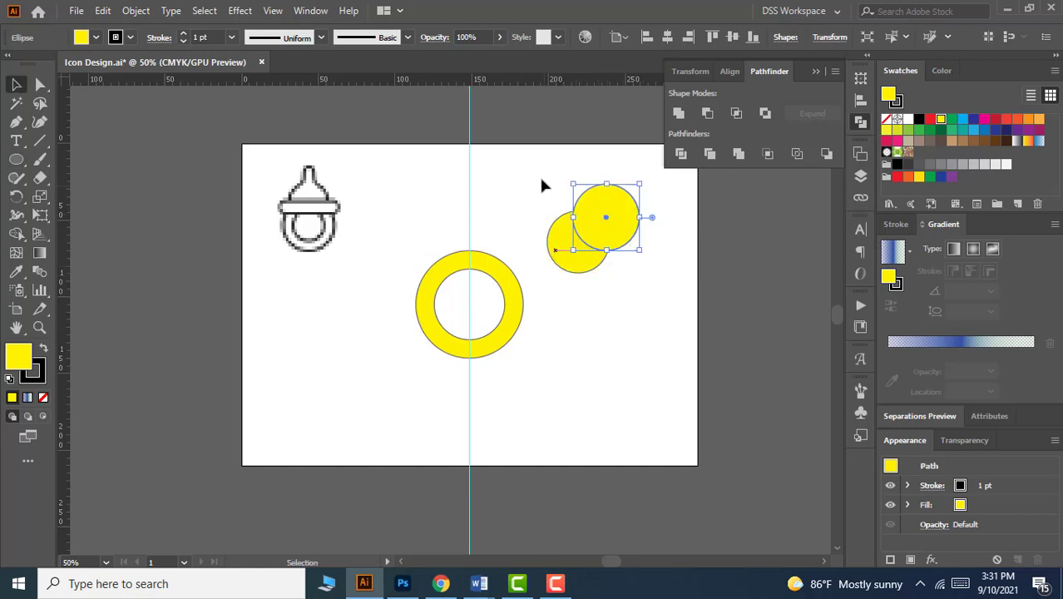
pyautogui.moveTo(539, 174); pyautogui.dragTo(632, 275)
pyautogui.click(707, 112)
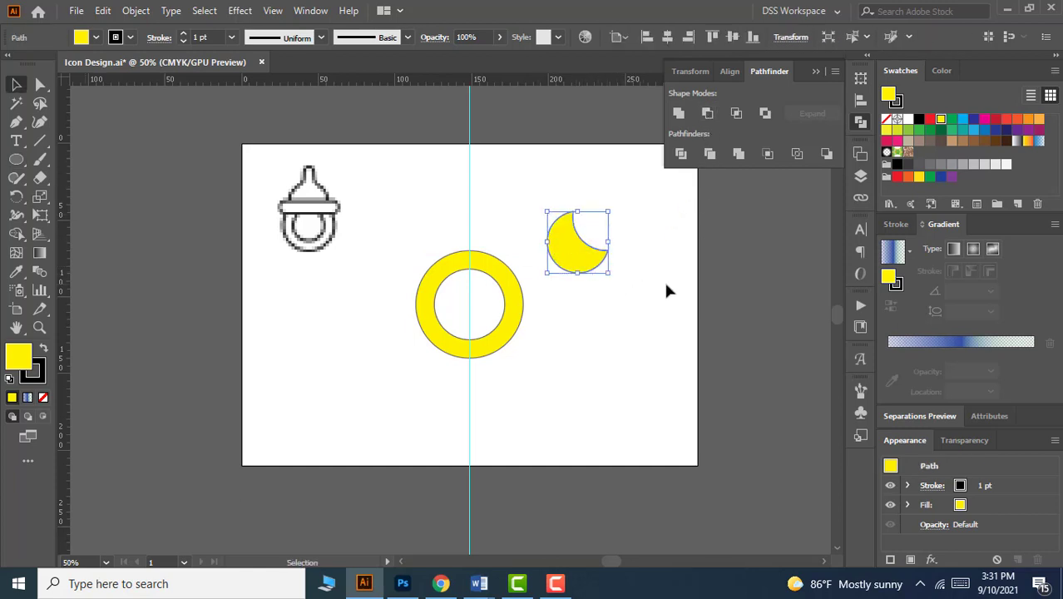
pyautogui.click(666, 285)
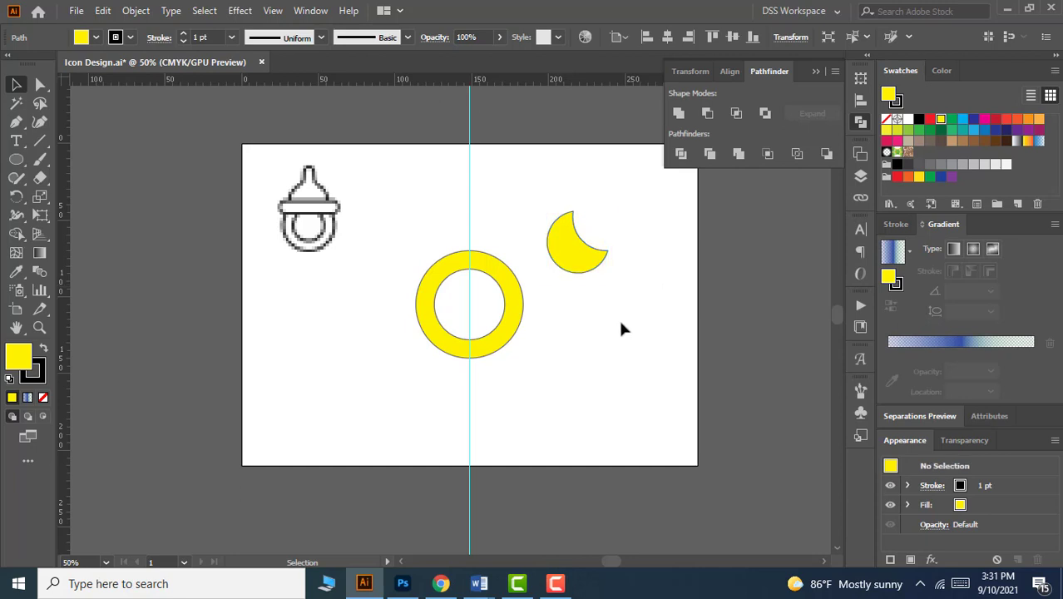
pyautogui.click(582, 261)
pyautogui.press('Delete')
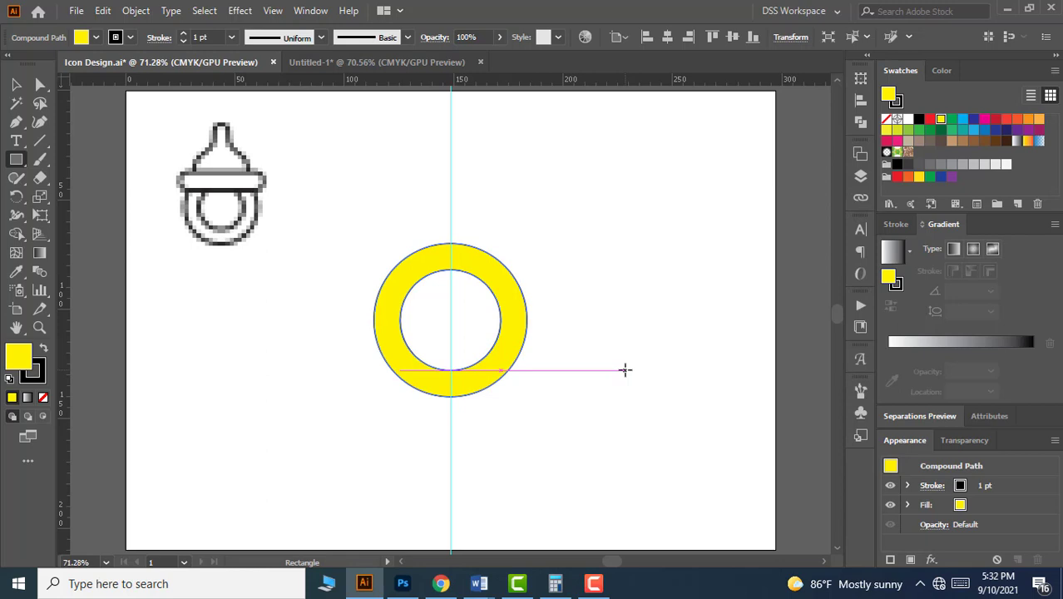
# Remove the yellow fill from the ring, keeping only its black stroke
pyautogui.click(16, 84)
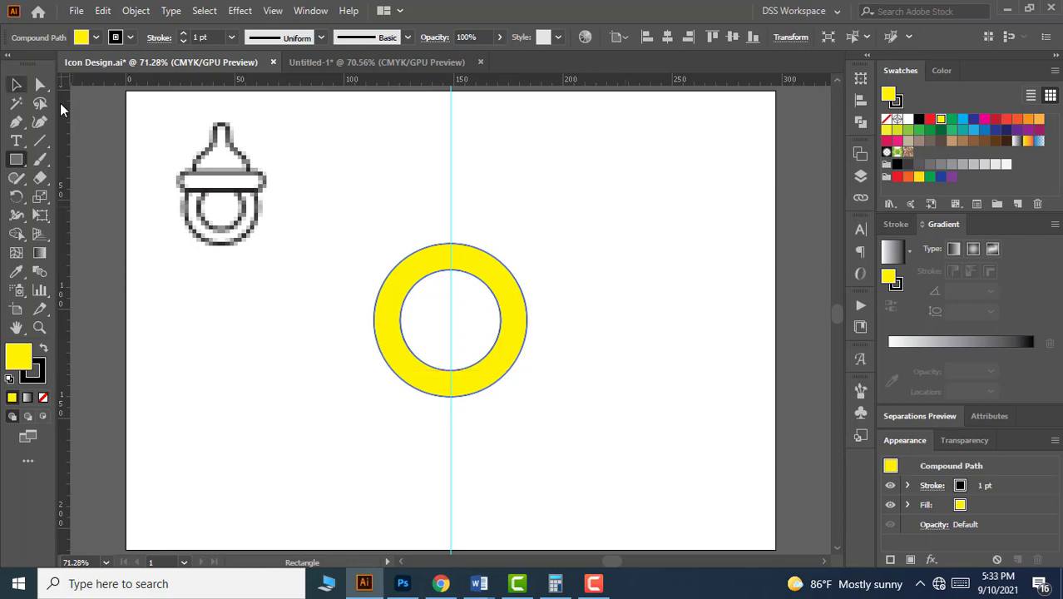
pyautogui.click(509, 287)
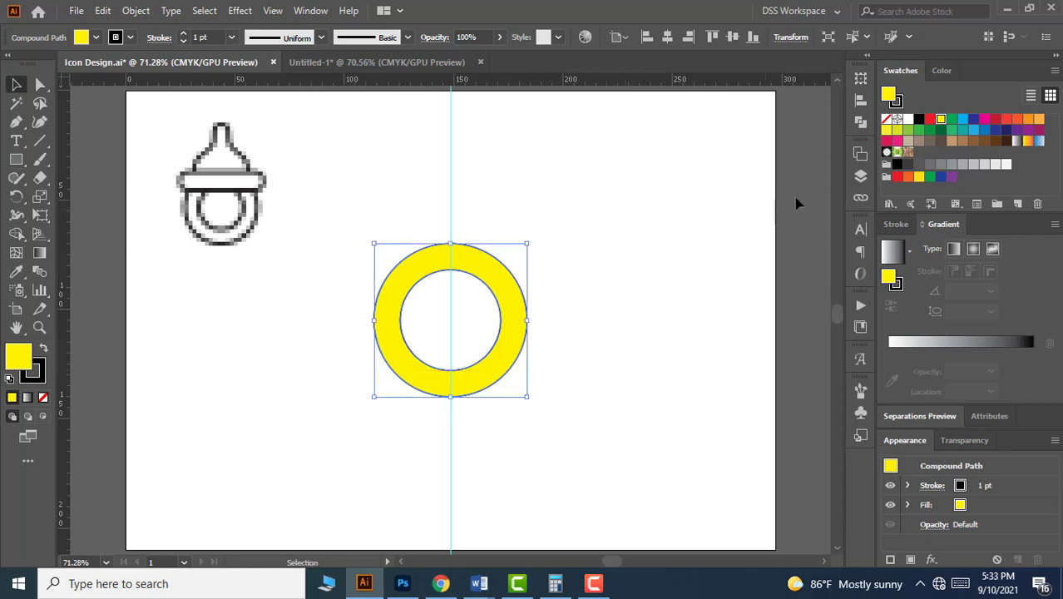
pyautogui.click(886, 122)
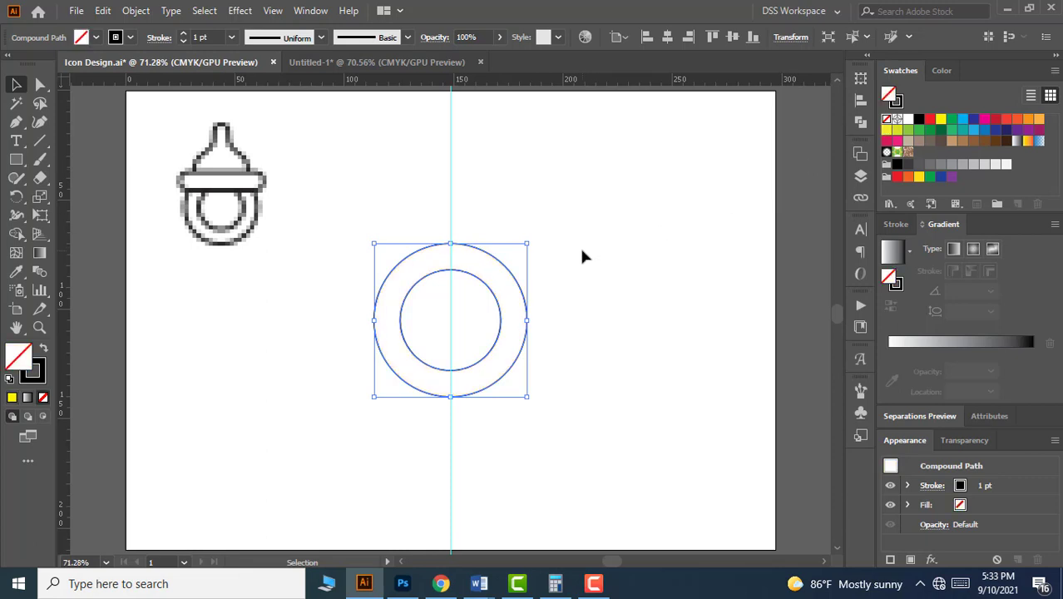
# Draw a rectangle about 94 × 51 mm centred on the guide over the ring's upper part, and extend its lower edge slightly
pyautogui.click(16, 161)
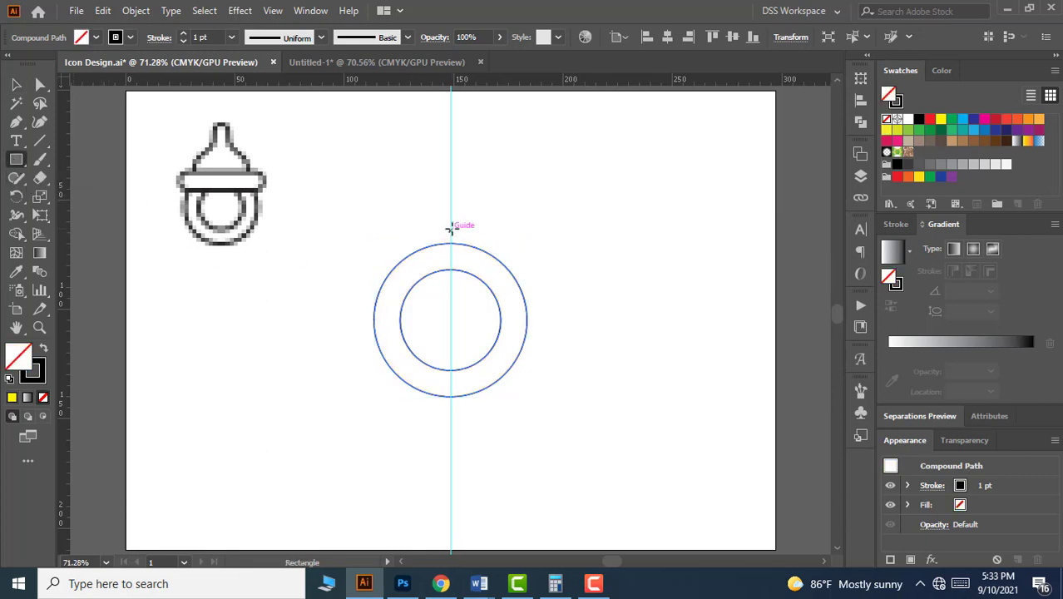
pyautogui.moveTo(450, 224)
pyautogui.mouseDown()
pyautogui.moveTo(519, 276)
pyautogui.moveTo(553, 281)
pyautogui.mouseUp()
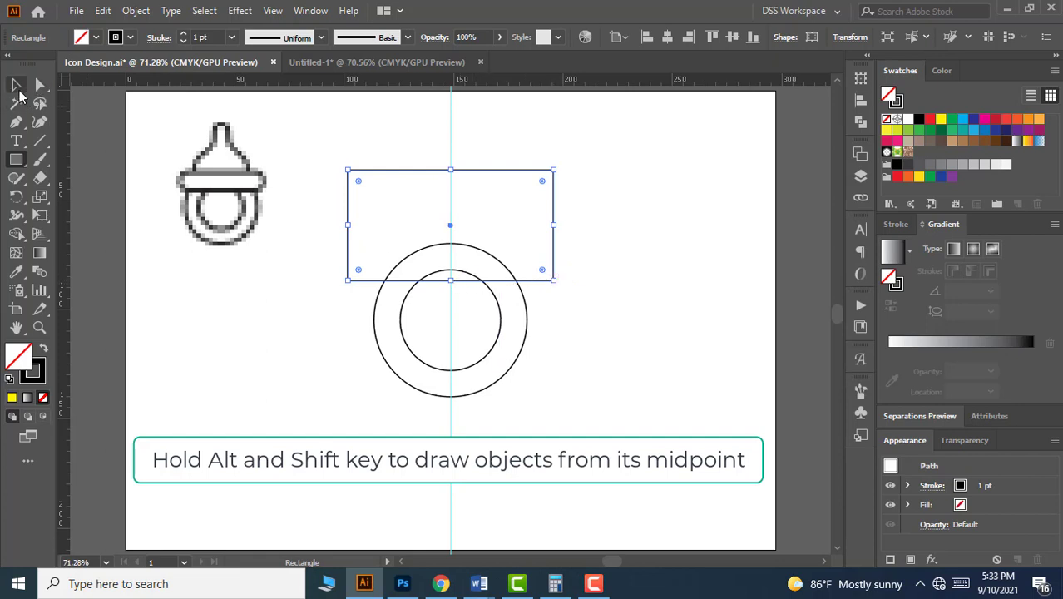
pyautogui.click(16, 86)
pyautogui.moveTo(452, 283); pyautogui.dragTo(451, 285)
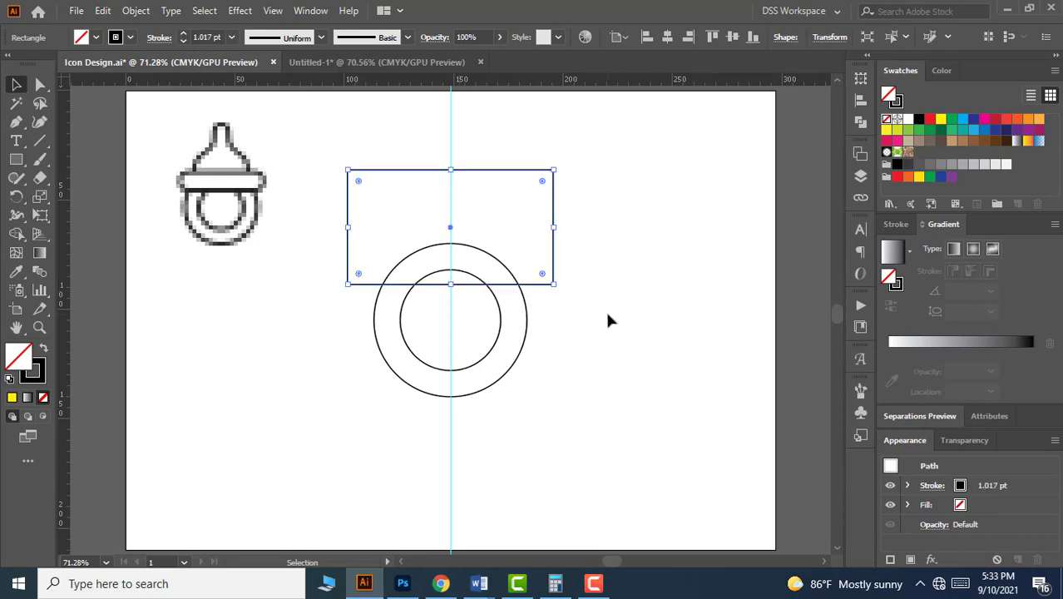
# Subtract the rectangle from the ring with Minus Front to cut off the ring's upper part
pyautogui.moveTo(587, 263); pyautogui.dragTo(509, 358)
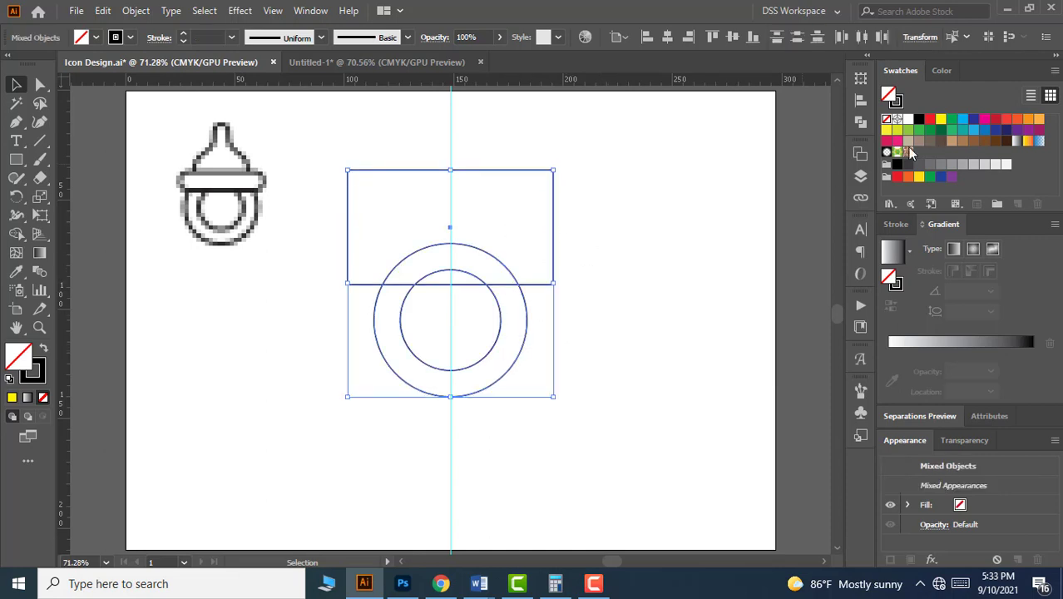
pyautogui.click(860, 122)
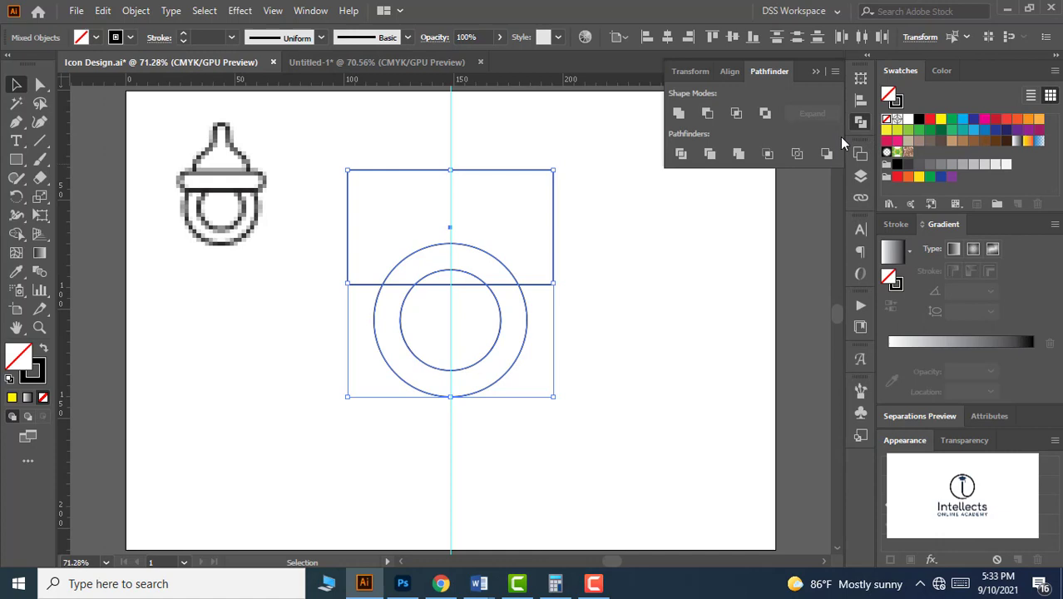
pyautogui.click(708, 115)
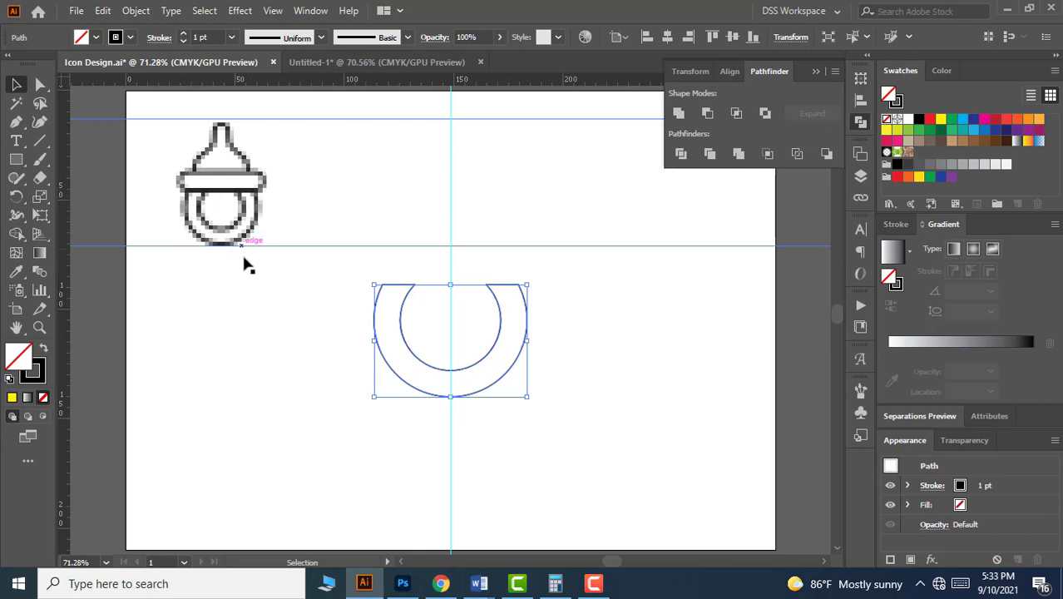
# Create a 70 × 12 mm rounded rectangle with a 7 mm corner radius above the open ring
pyautogui.moveTo(16, 160); pyautogui.dragTo(67, 178)
pyautogui.click(337, 243)
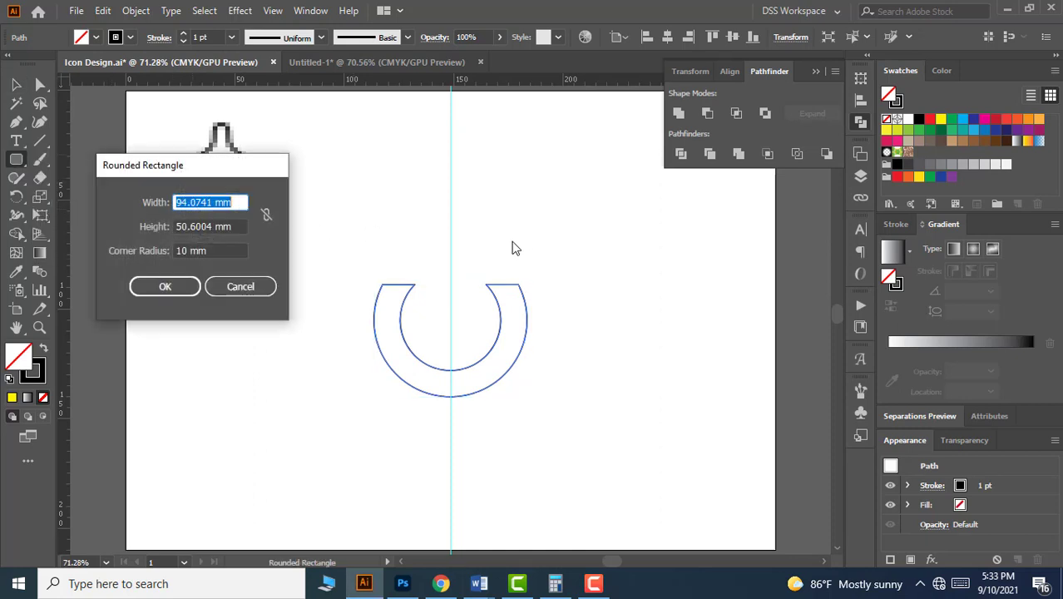
pyautogui.moveTo(229, 170); pyautogui.dragTo(328, 123)
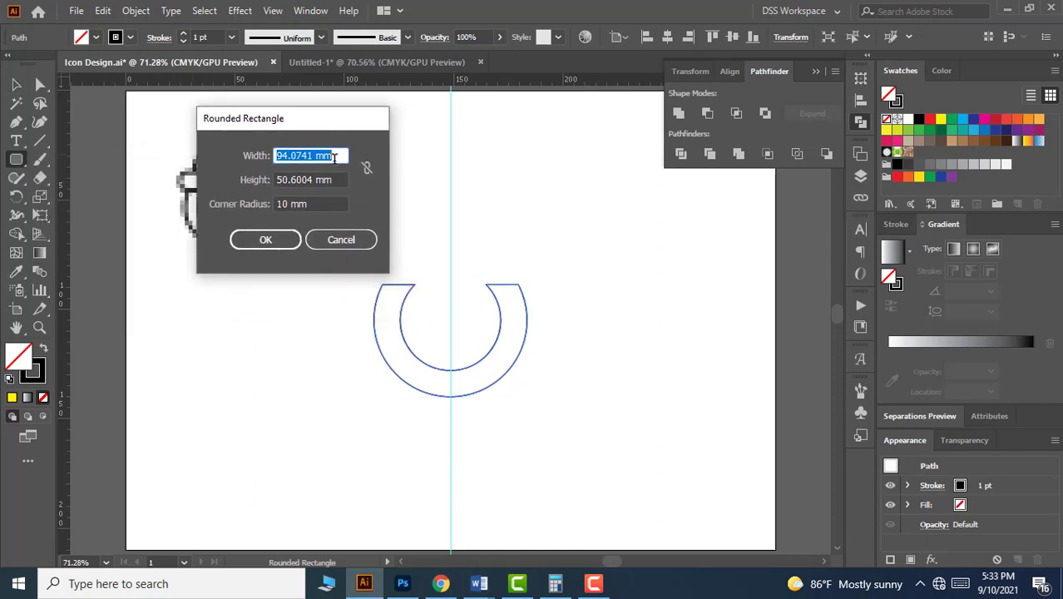
pyautogui.write('70')
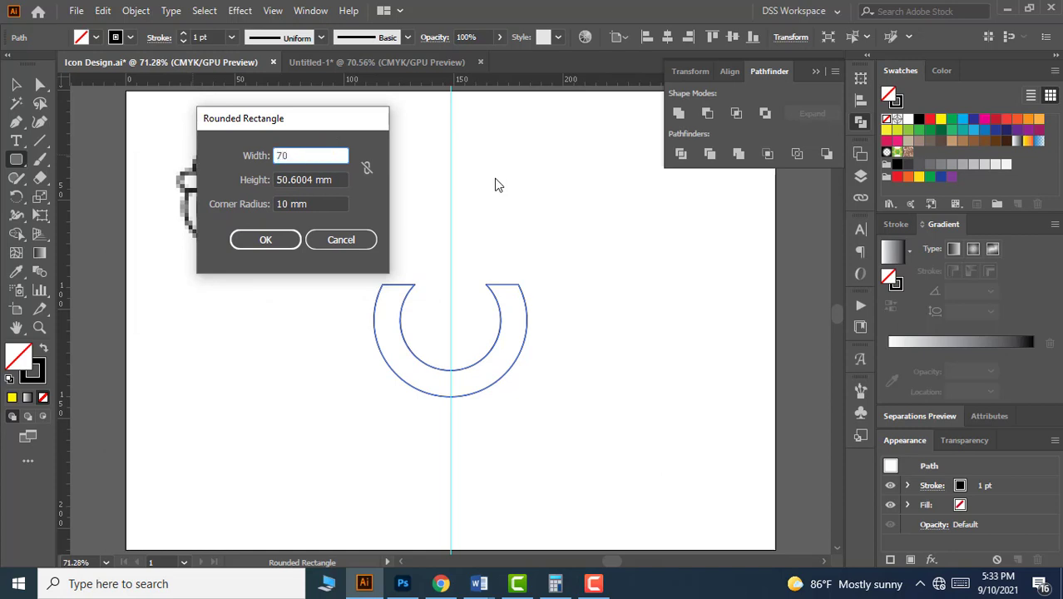
pyautogui.press('Tab')
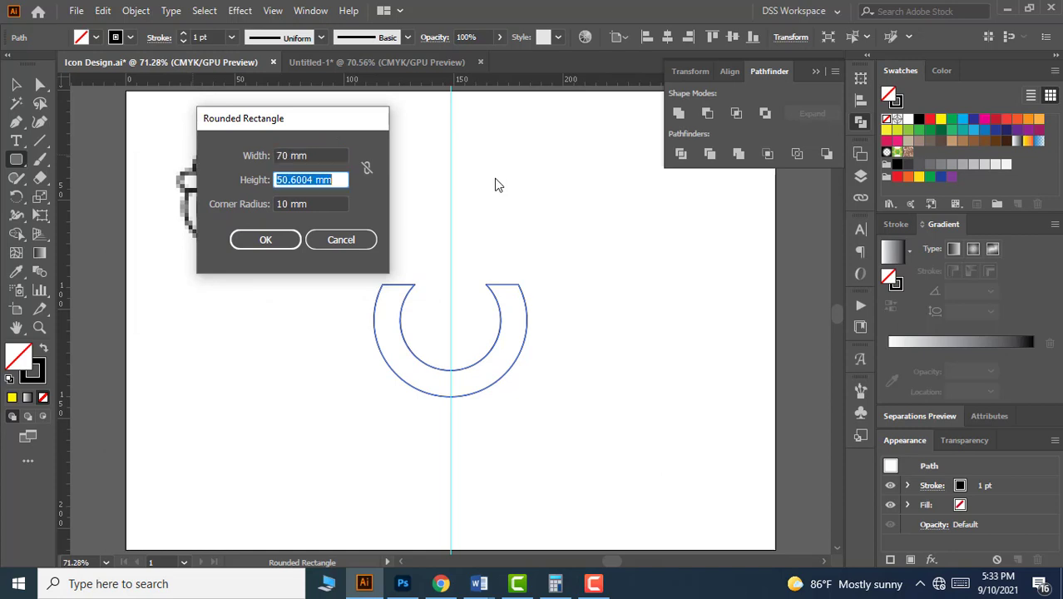
pyautogui.write('12')
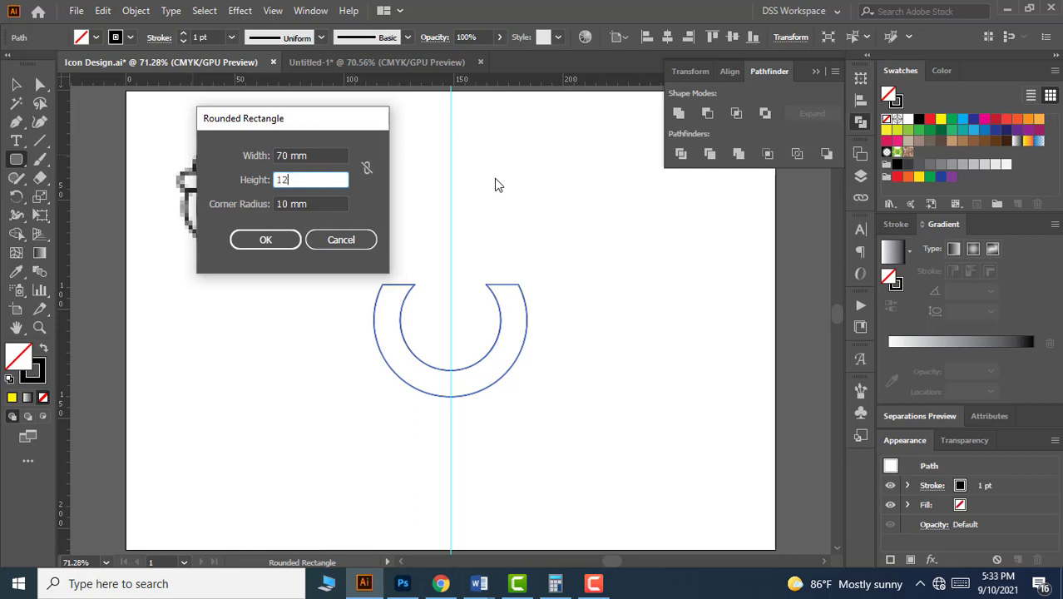
pyautogui.press('Tab')
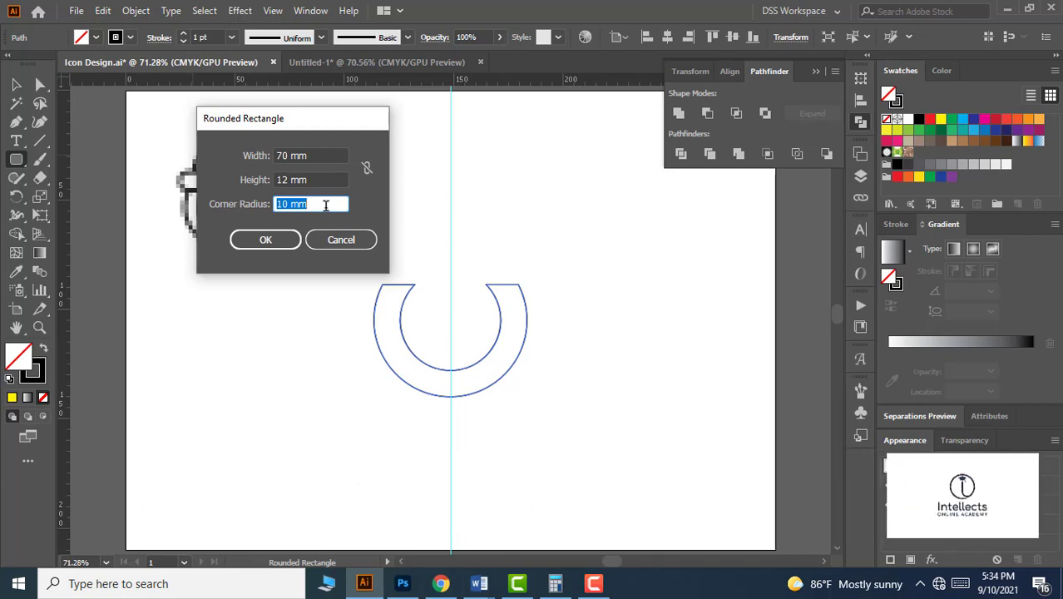
pyautogui.write('7')
pyautogui.press('Tab')
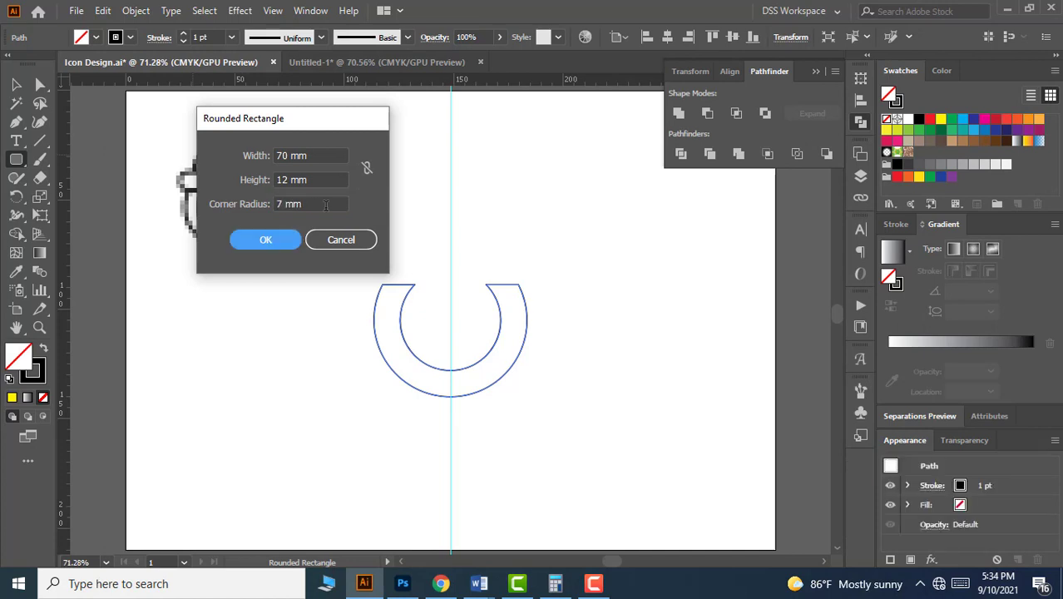
pyautogui.click(265, 241)
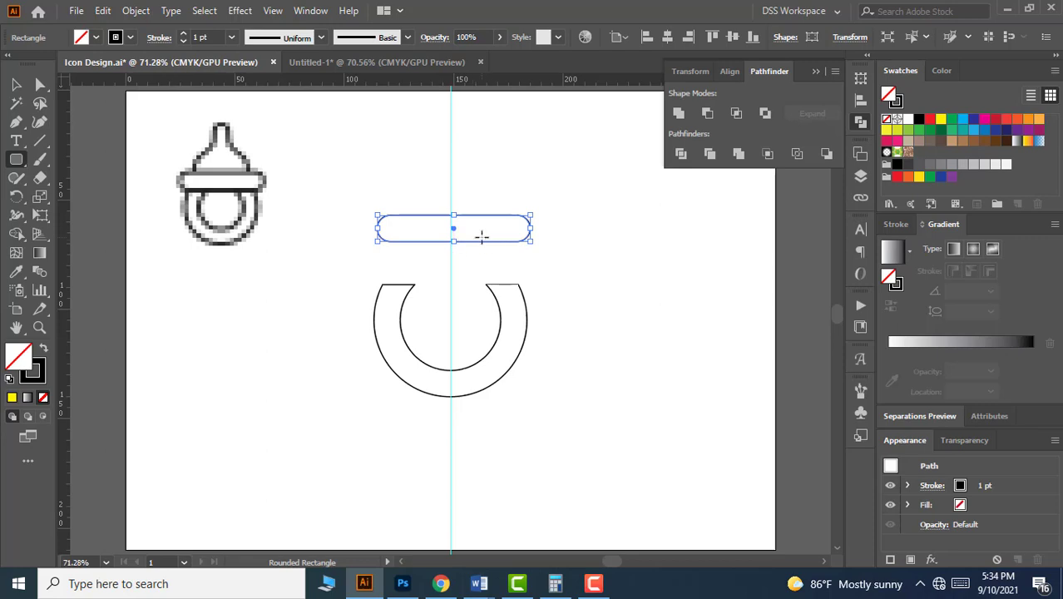
# Centre the rounded rectangle horizontally on the open ring, using the ring as the key object
pyautogui.press('v')
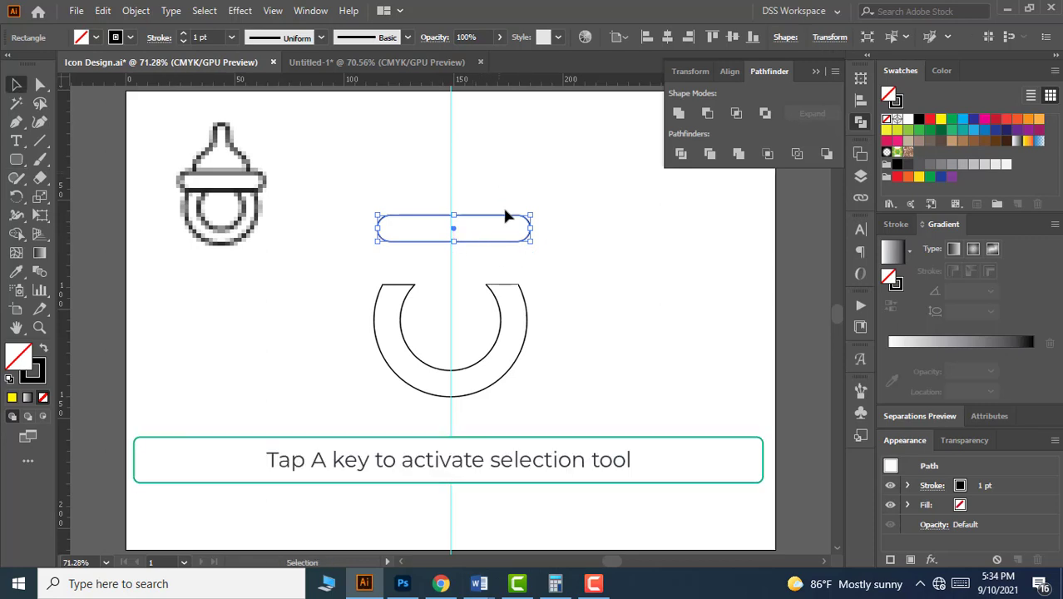
pyautogui.moveTo(499, 175); pyautogui.dragTo(534, 312)
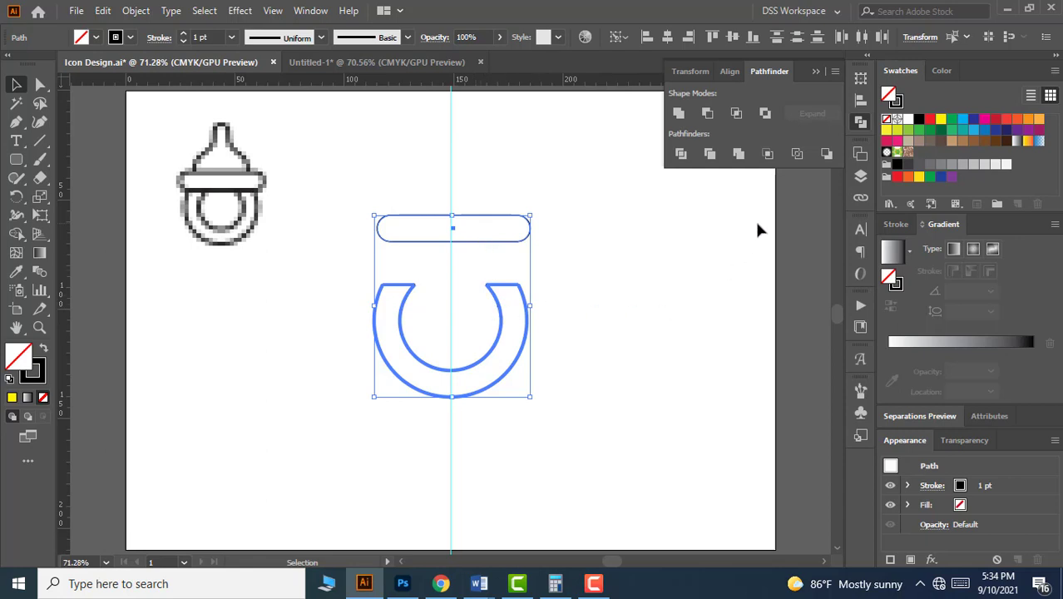
pyautogui.click(856, 102)
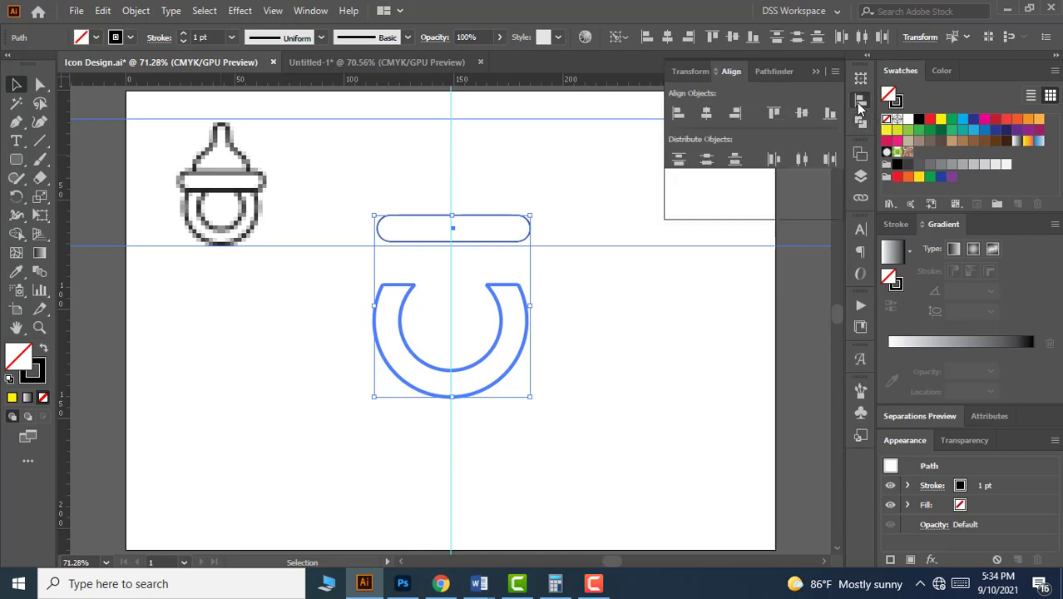
pyautogui.click(708, 117)
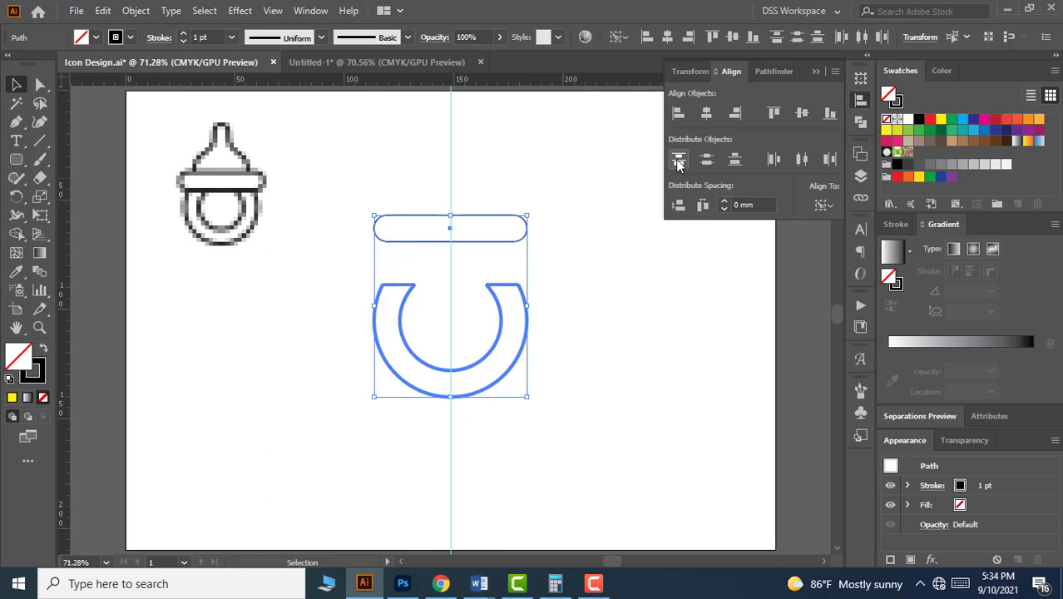
# Align the rounded rectangle's top edge with the open ring's cut top edge using Vertical Distribute Top
pyautogui.click(678, 162)
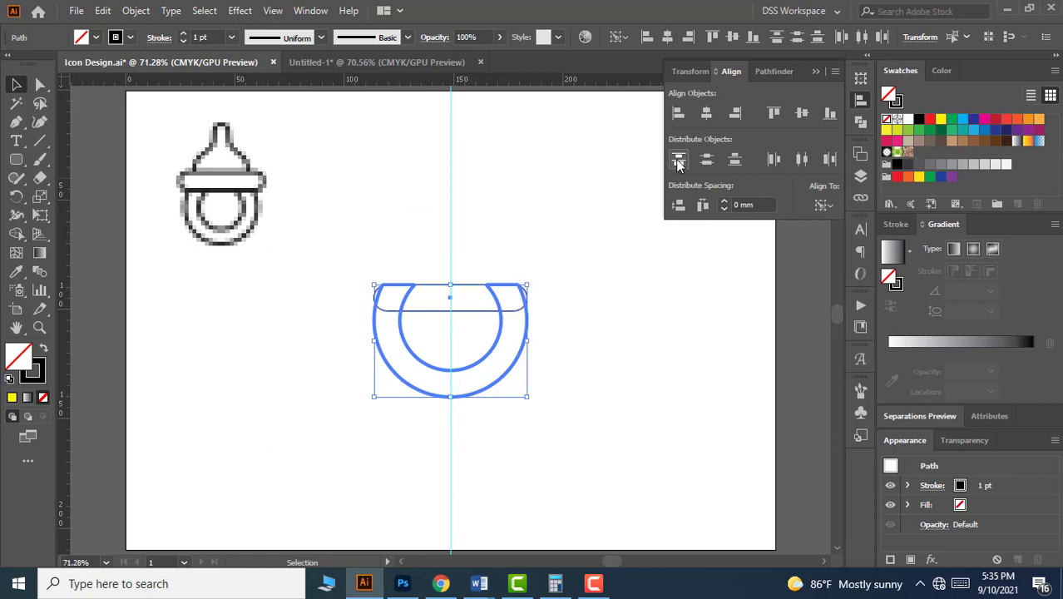
pyautogui.click(611, 315)
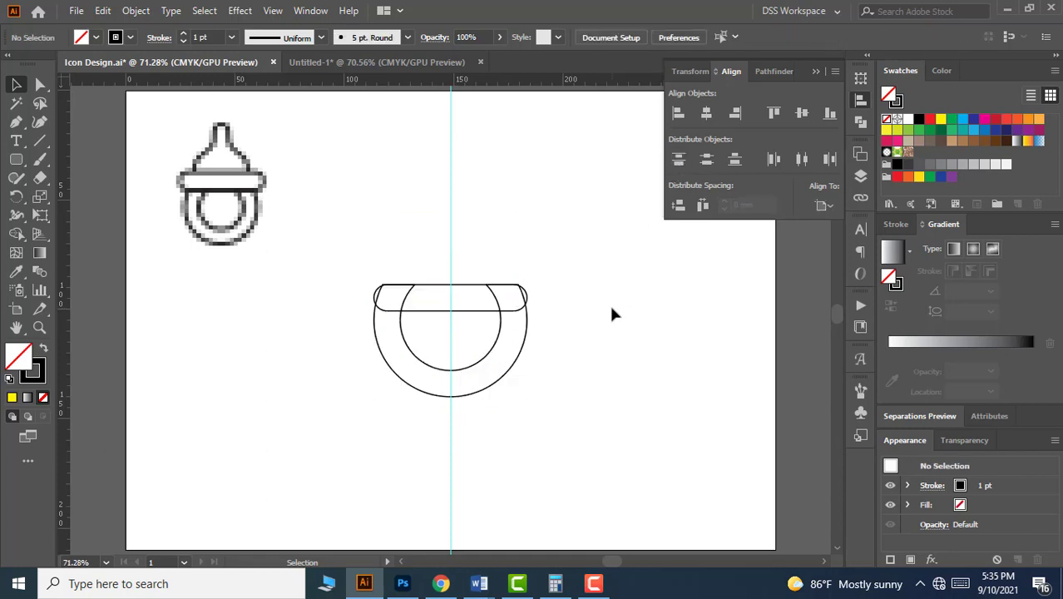
pyautogui.scroll(1, 443, 301)
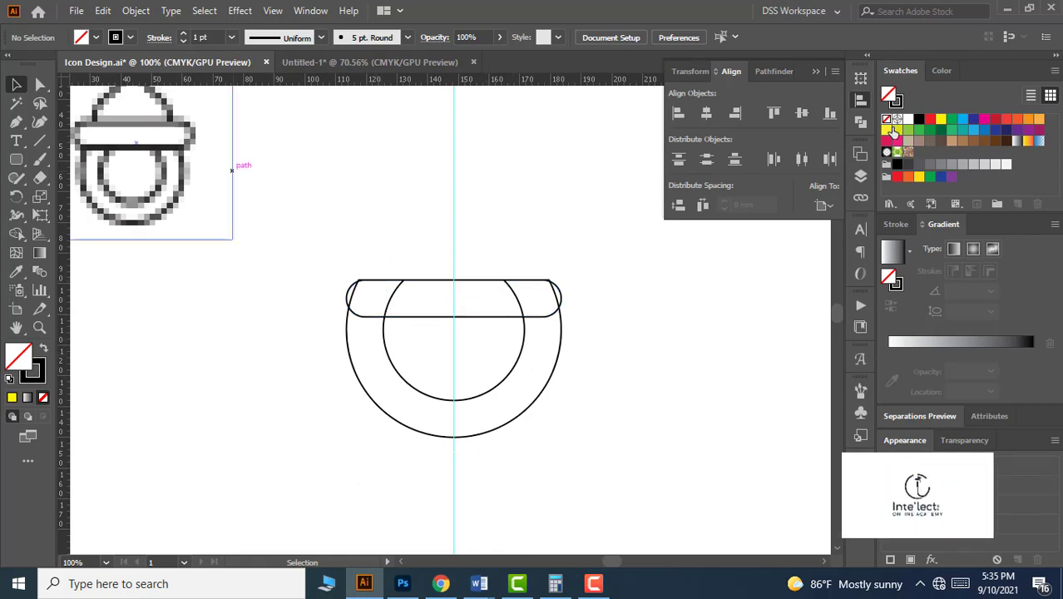
pyautogui.hscroll(1, 697, 298)
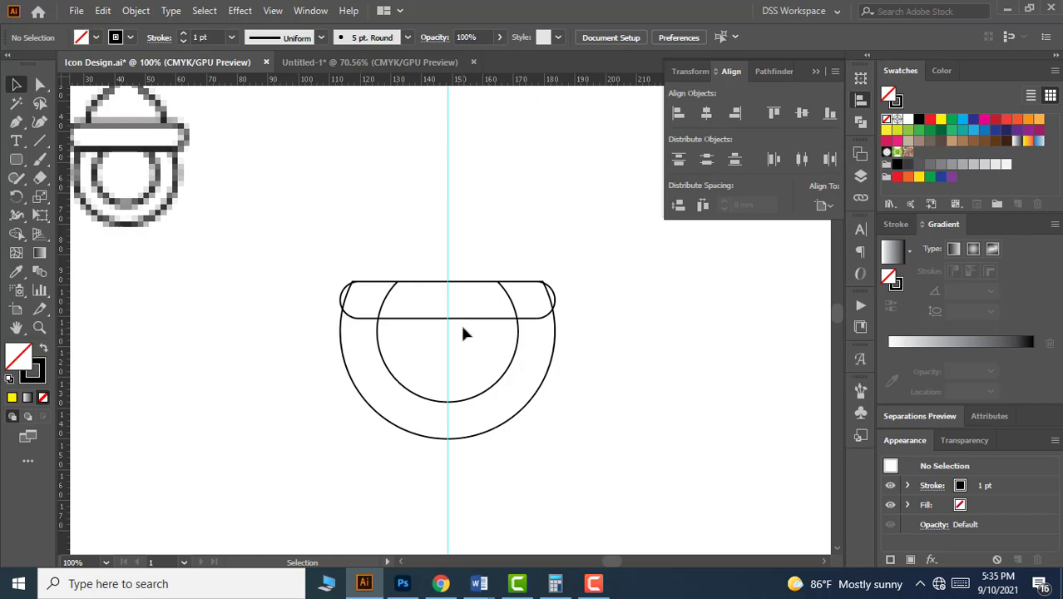
pyautogui.scroll(1, 463, 328)
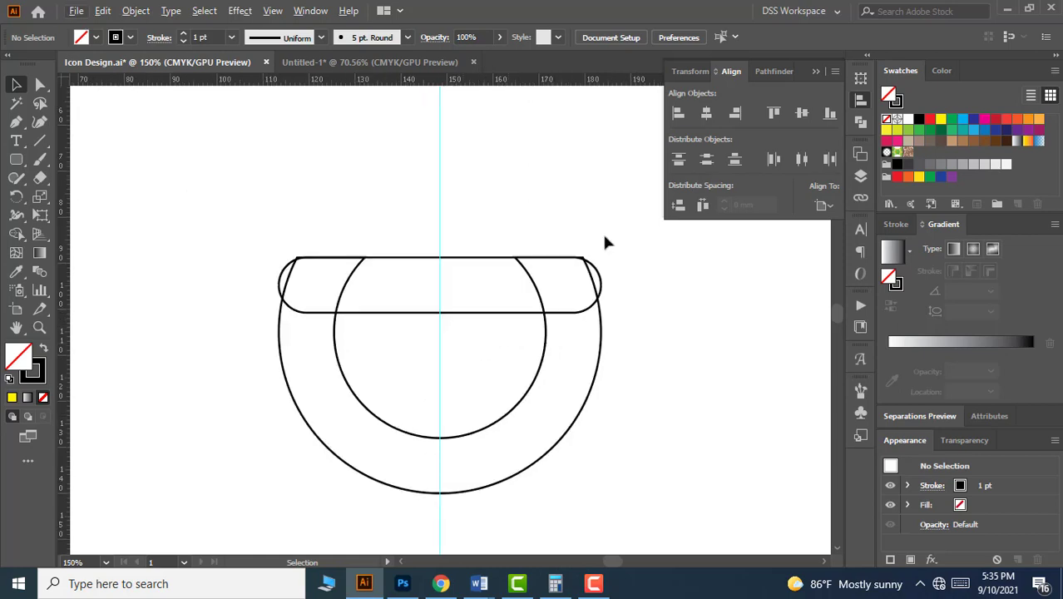
pyautogui.click(816, 71)
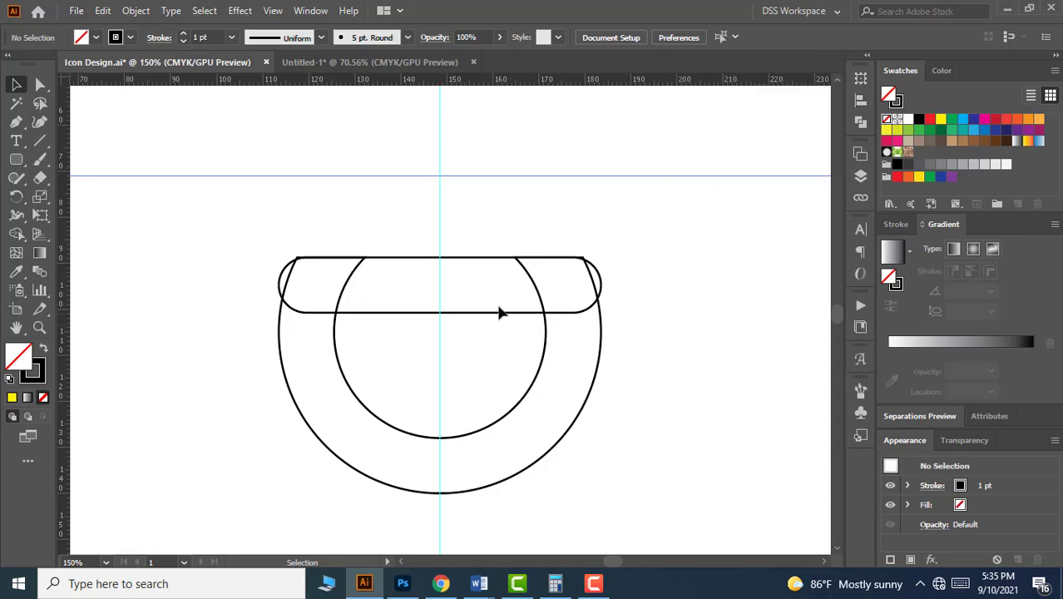
# Try moving the rounded rectangle straight up so its lower edge rests on the ring's cut edge
pyautogui.moveTo(497, 317); pyautogui.dragTo(498, 266)
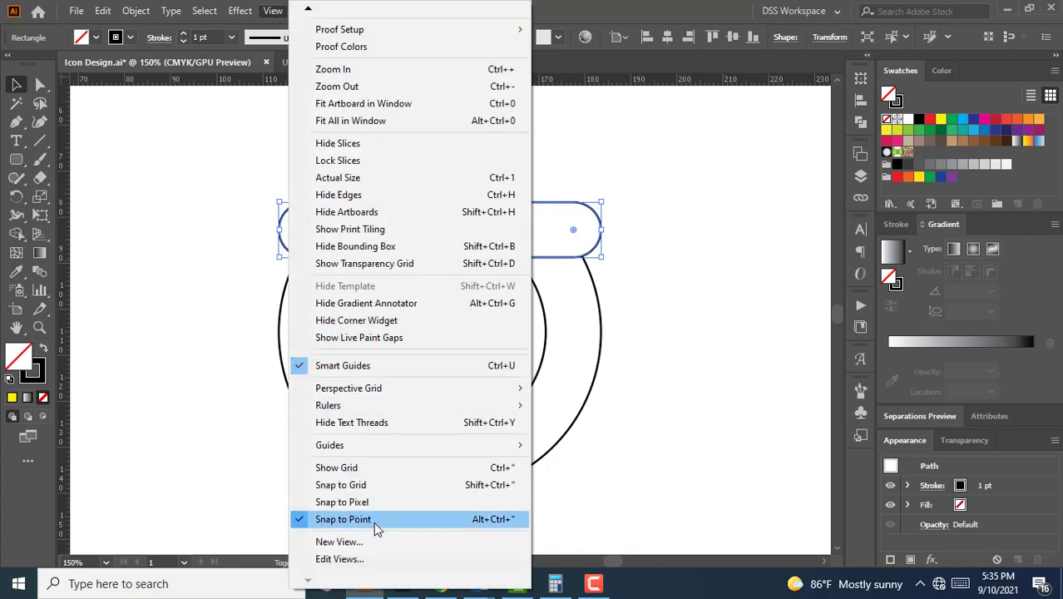
pyautogui.click(699, 375)
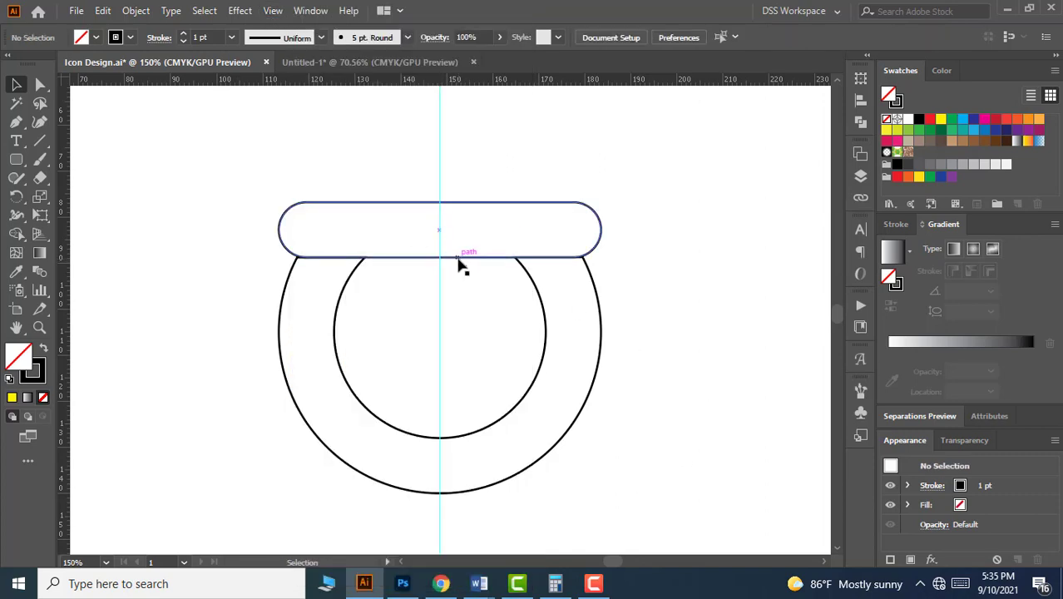
pyautogui.moveTo(458, 259)
pyautogui.mouseDown()
pyautogui.moveTo(460, 246)
pyautogui.moveTo(459, 259)
pyautogui.mouseUp()
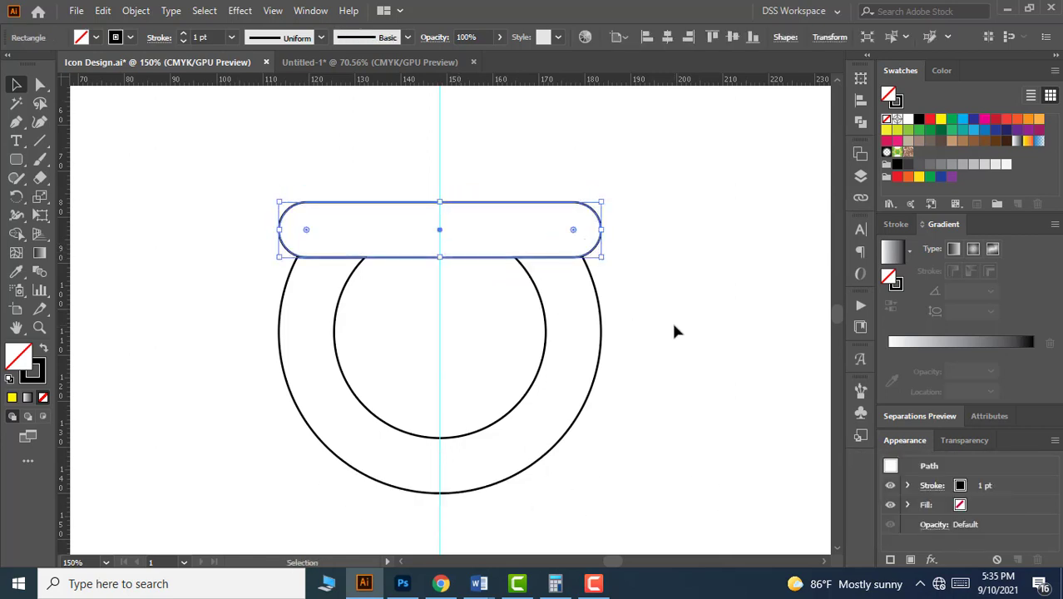
pyautogui.click(673, 331)
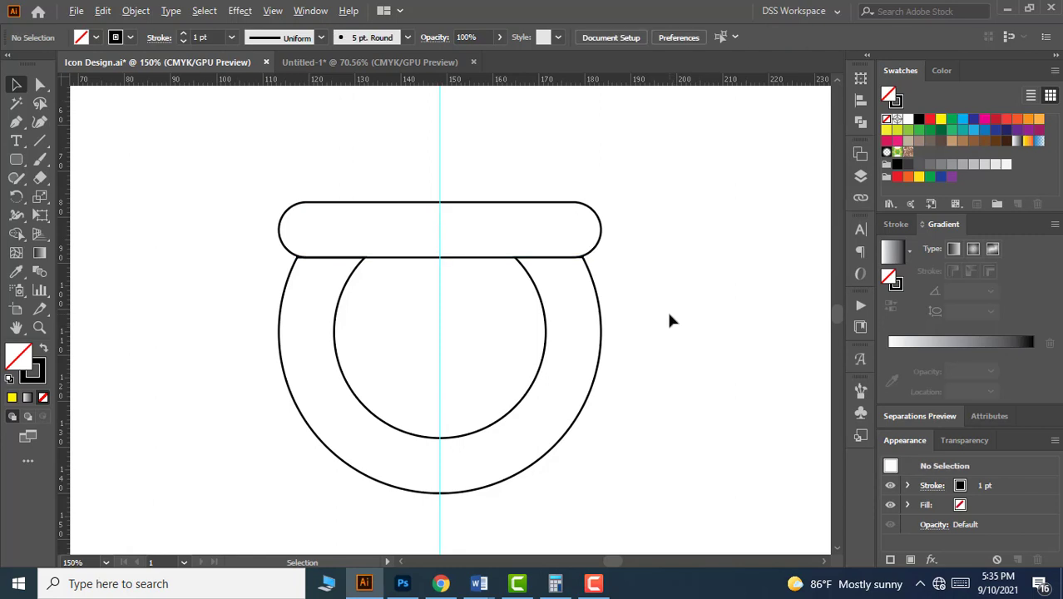
pyautogui.scroll(-1, 670, 314)
pyautogui.press('space')
pyautogui.moveTo(708, 330); pyautogui.dragTo(648, 311)
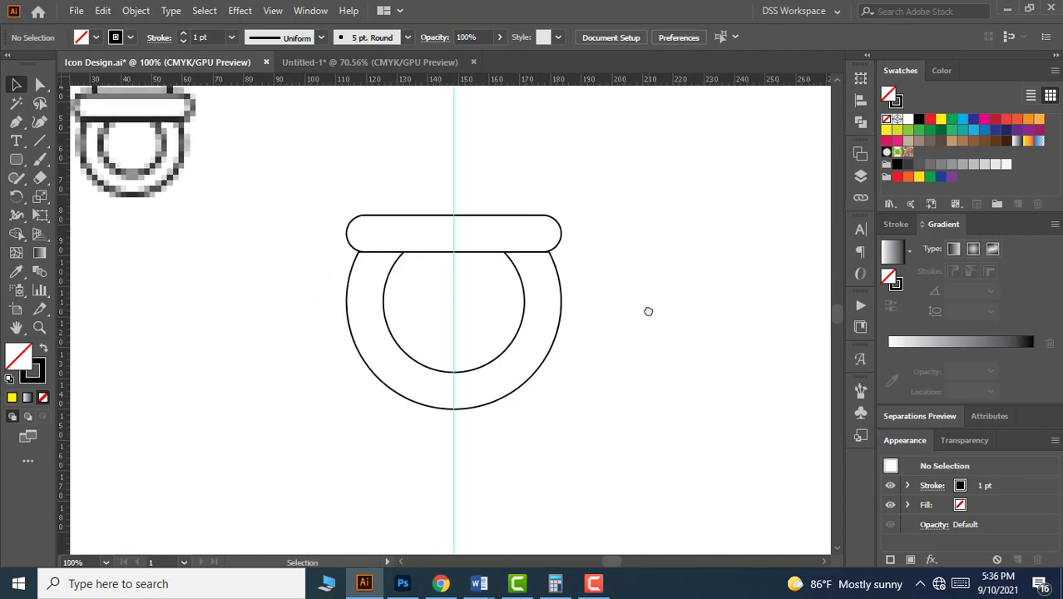
pyautogui.hotkey('ctrl', '-')
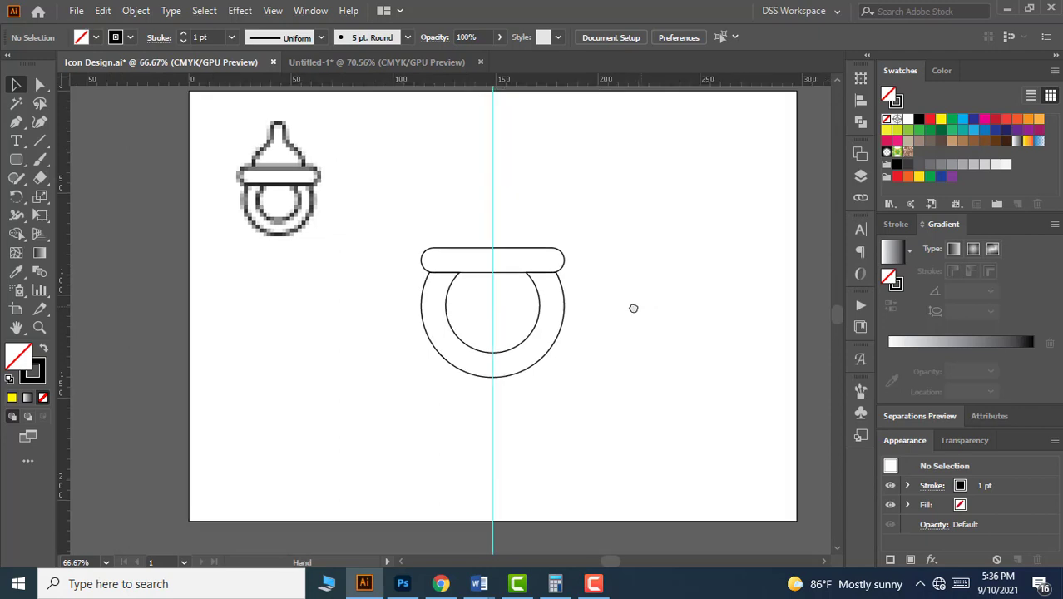
# Undo the rounded rectangle's upward move
pyautogui.hotkey('ctrl', 'z')
pyautogui.hotkey('ctrl', 'z')
pyautogui.hotkey('ctrl', 'z')
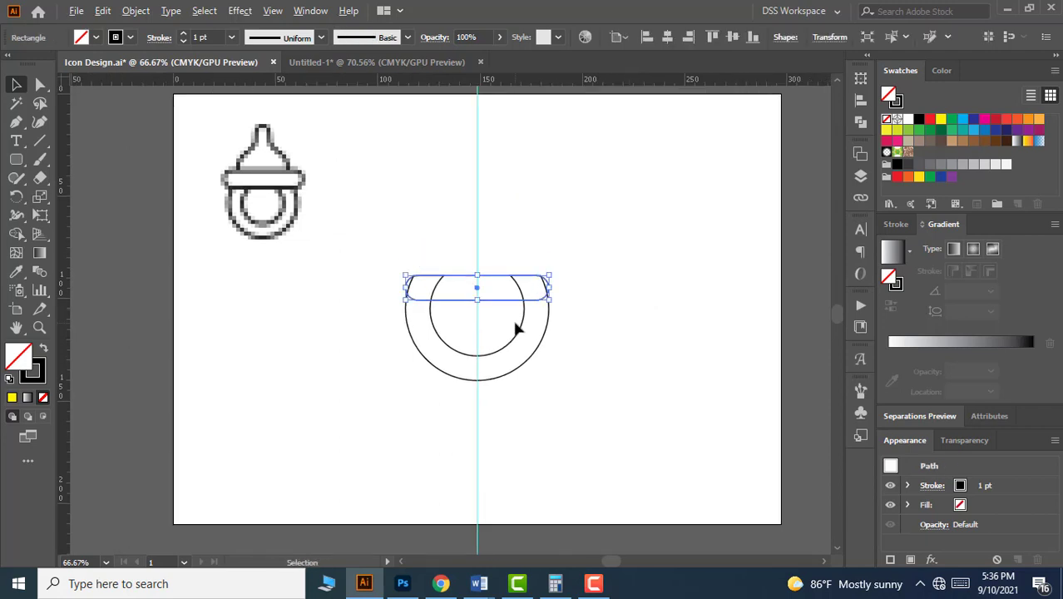
pyautogui.hotkey('ctrl', '+')
pyautogui.moveTo(652, 309); pyautogui.dragTo(652, 338)
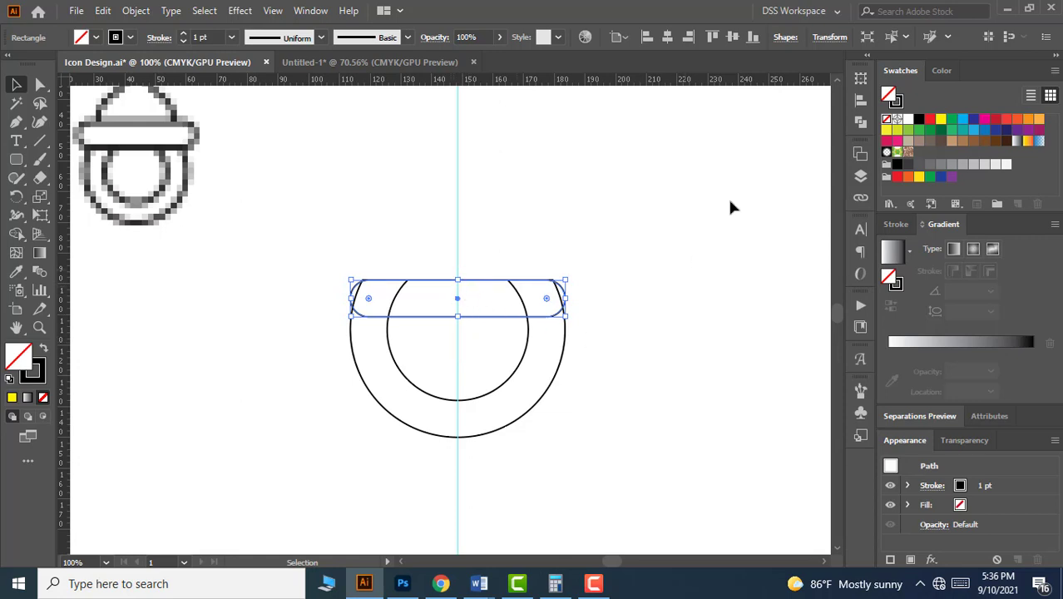
# Try flipping the rounded rectangle vertically about its top-centre reference point, and undo the flip
pyautogui.click(860, 80)
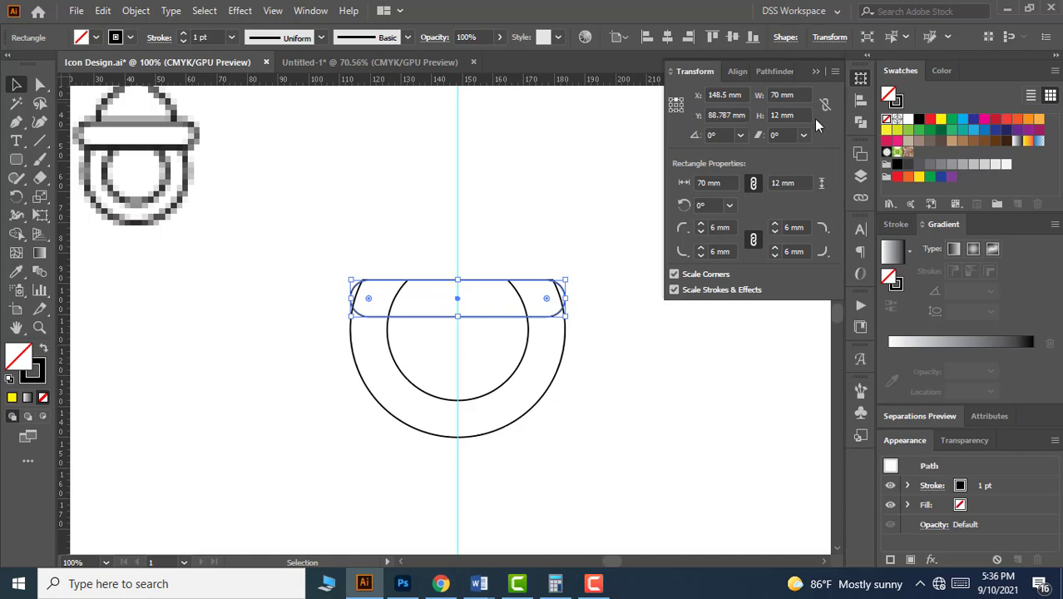
pyautogui.click(835, 71)
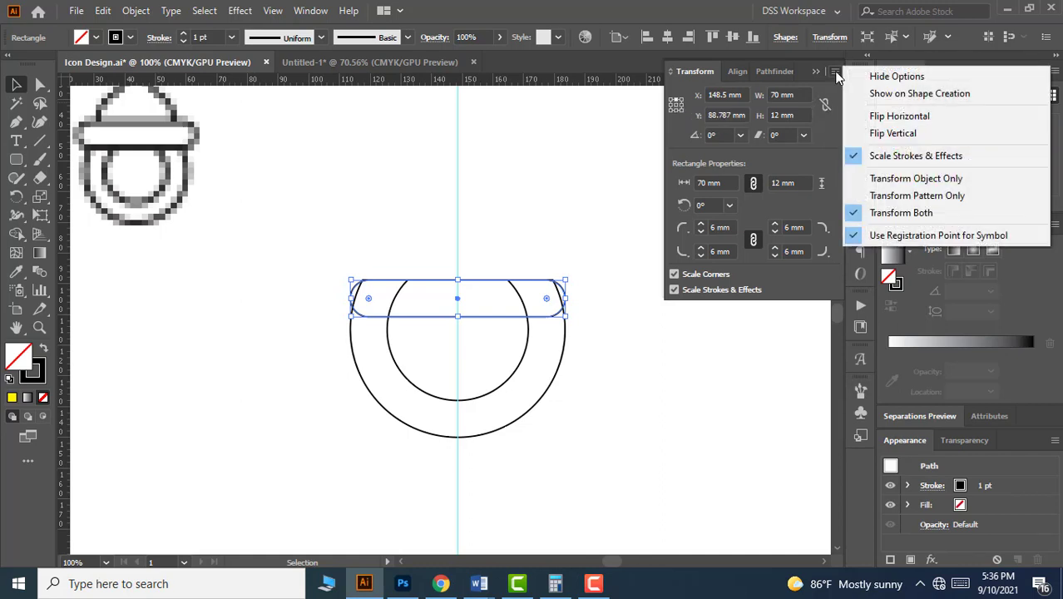
pyautogui.click(894, 134)
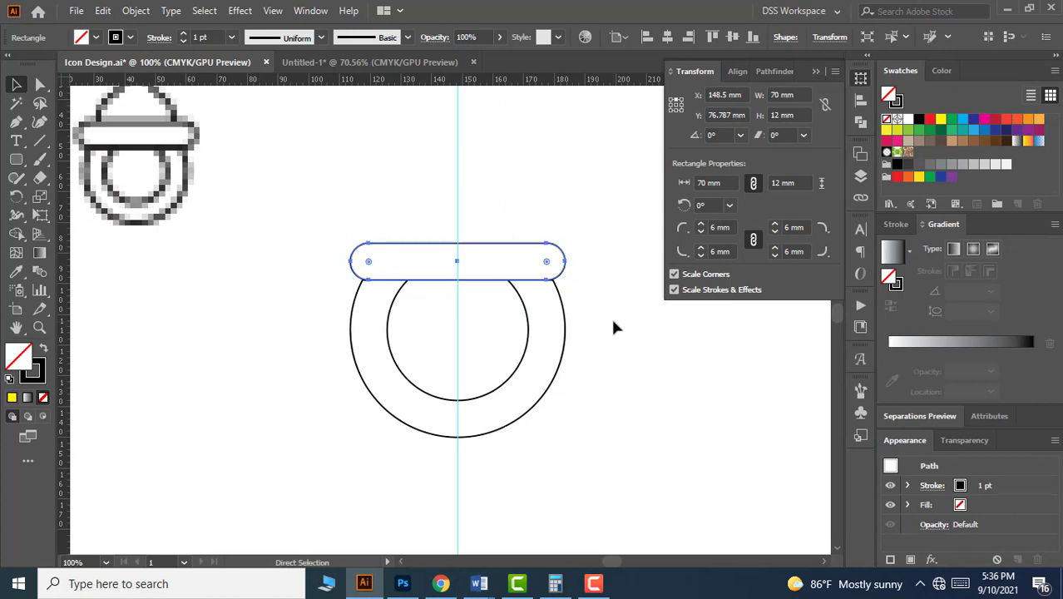
pyautogui.hotkey('ctrl', 'z')
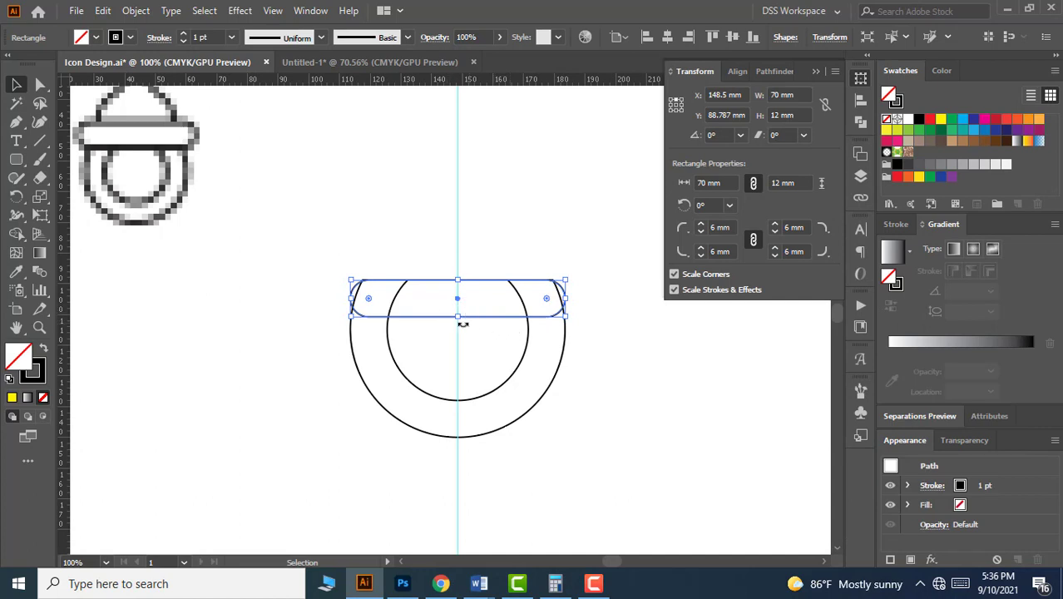
# Position the rounded rectangle on the ring's cut edge by setting its bottom-centre reference point to Y 88.787 mm
pyautogui.click(675, 110)
pyautogui.click(490, 300)
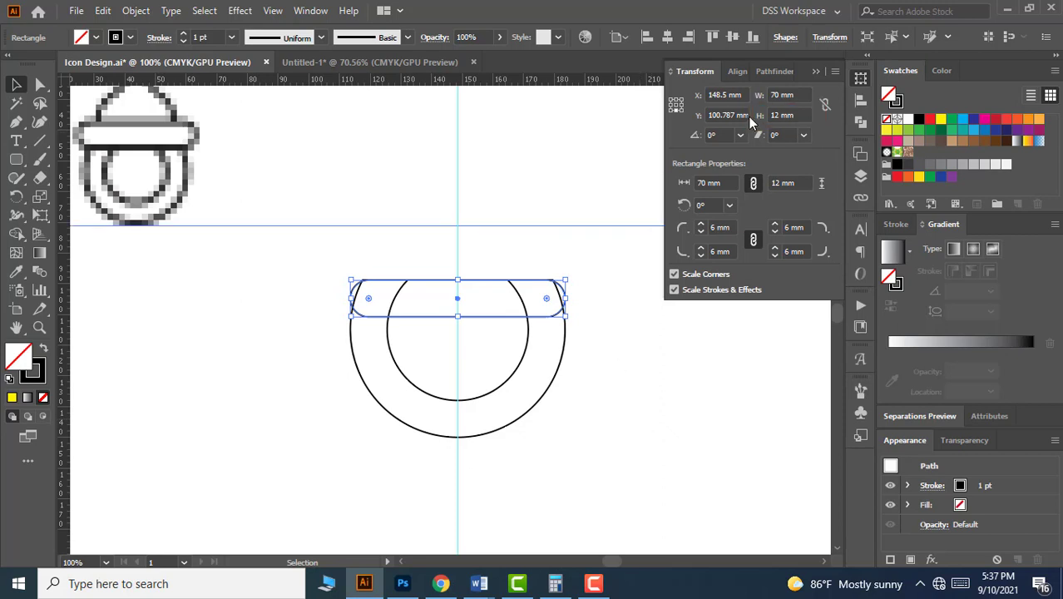
pyautogui.click(708, 116)
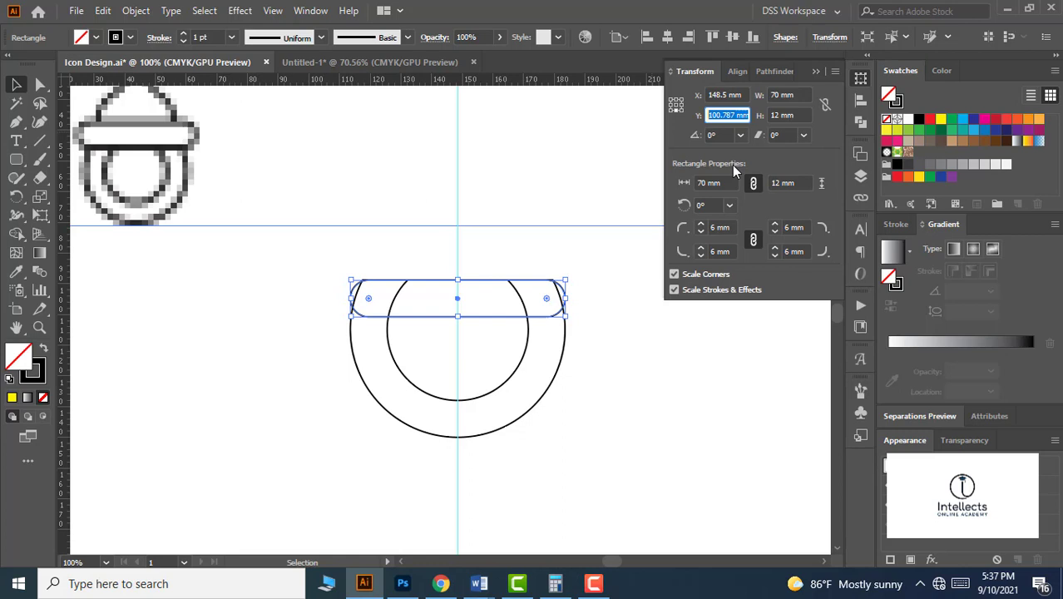
pyautogui.write('88.')
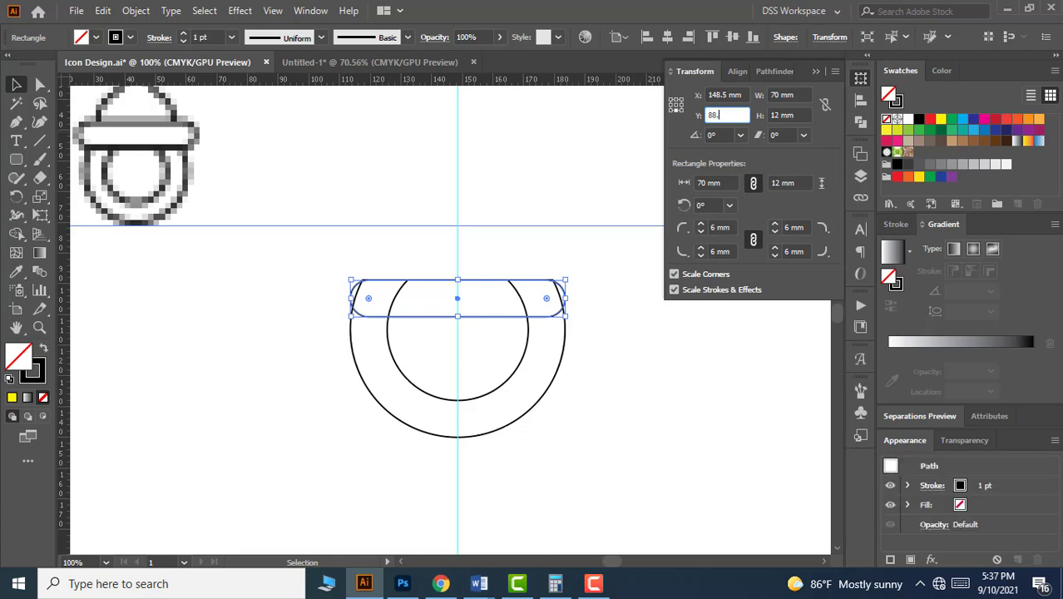
pyautogui.write('787')
pyautogui.press('Return')
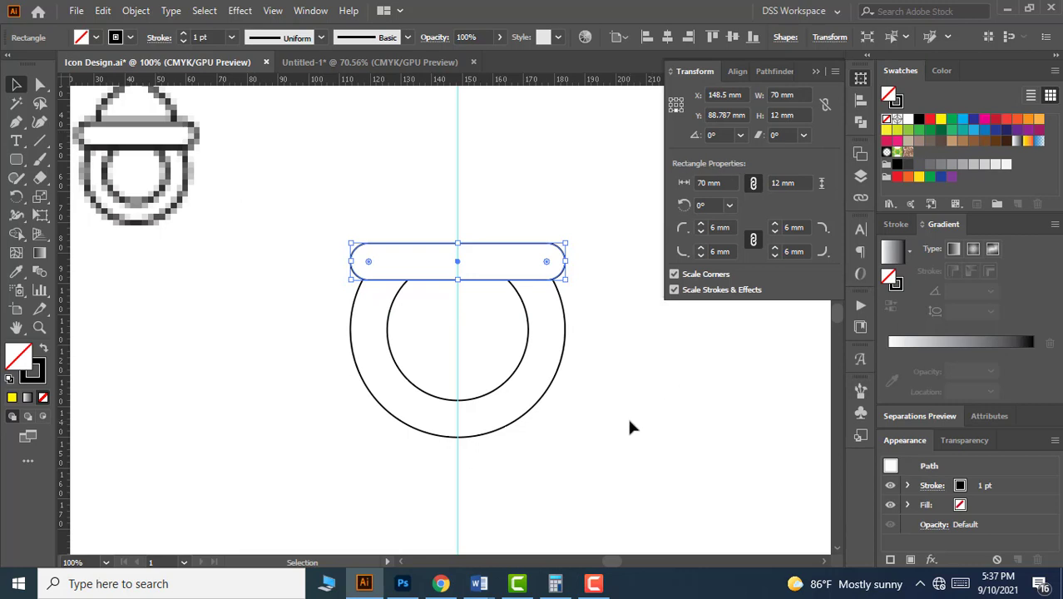
pyautogui.click(629, 421)
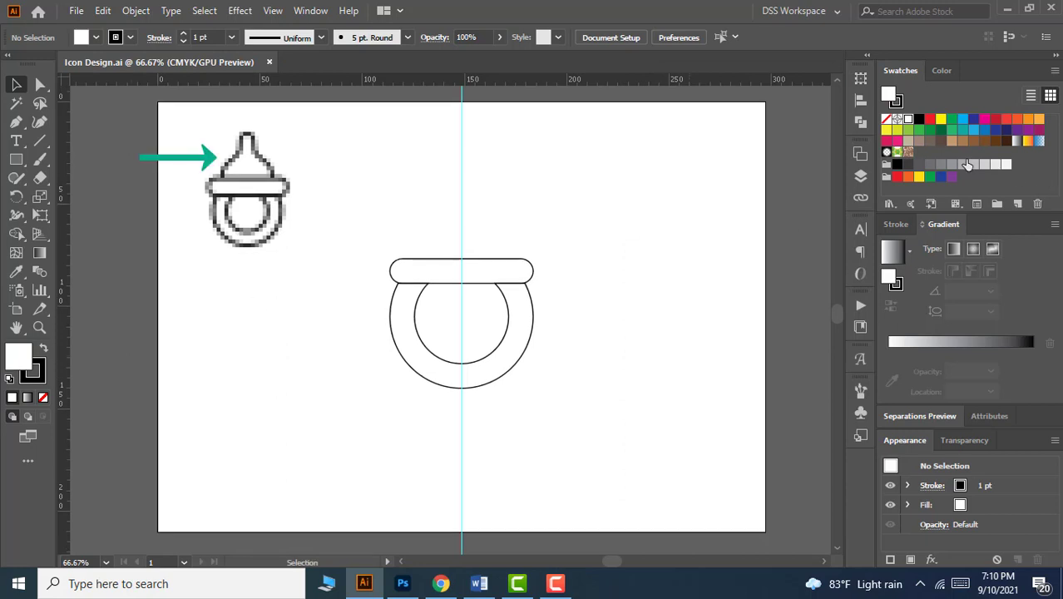
# With the fill set to None, draw the teat's left S-shaped profile from the rounded rectangle's top edge up to the neck using the Curvature tool
pyautogui.click(886, 129)
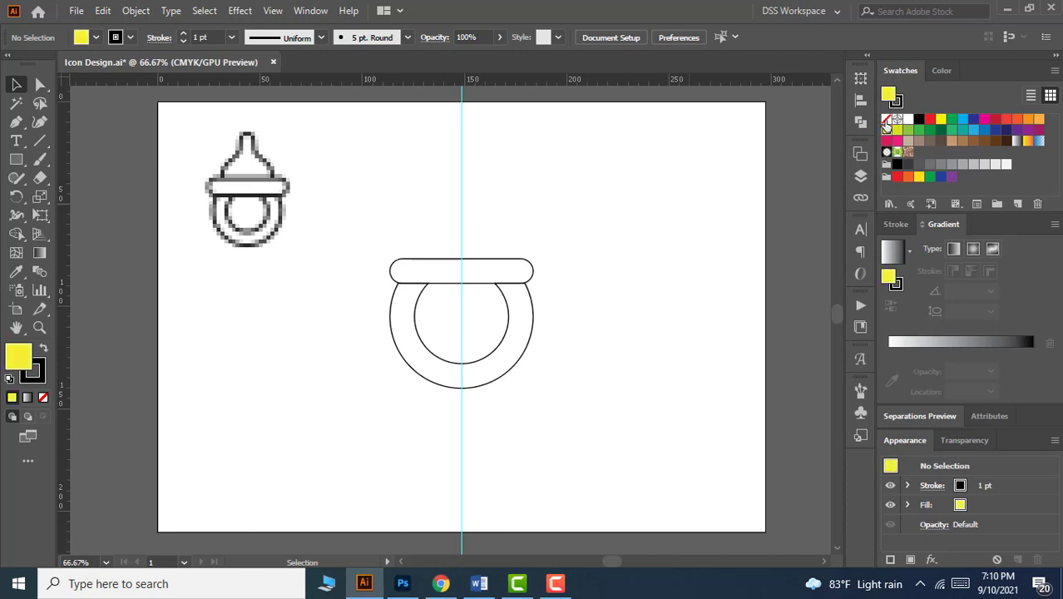
pyautogui.click(887, 119)
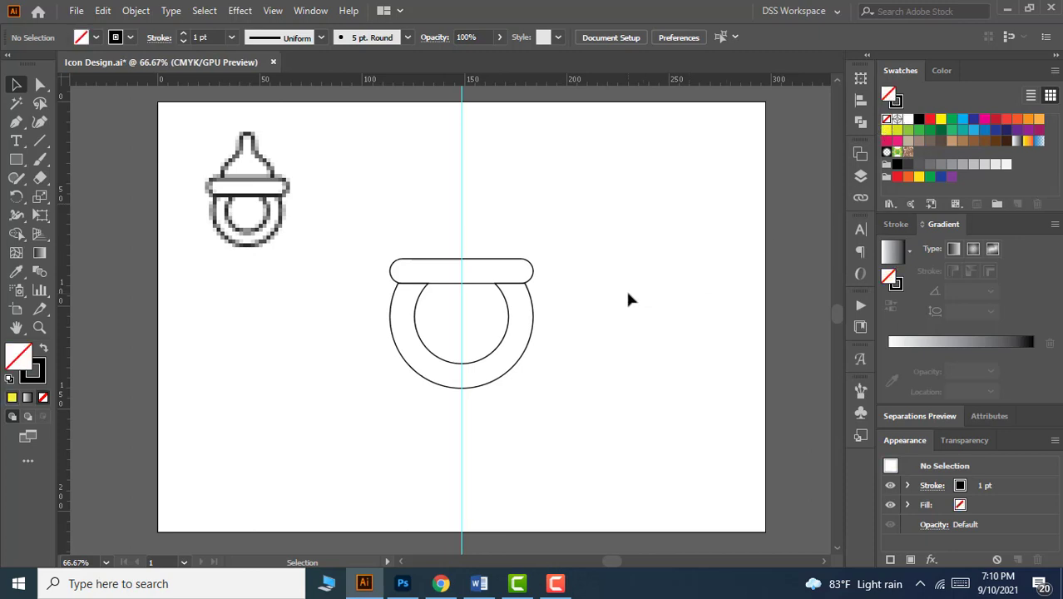
pyautogui.click(38, 123)
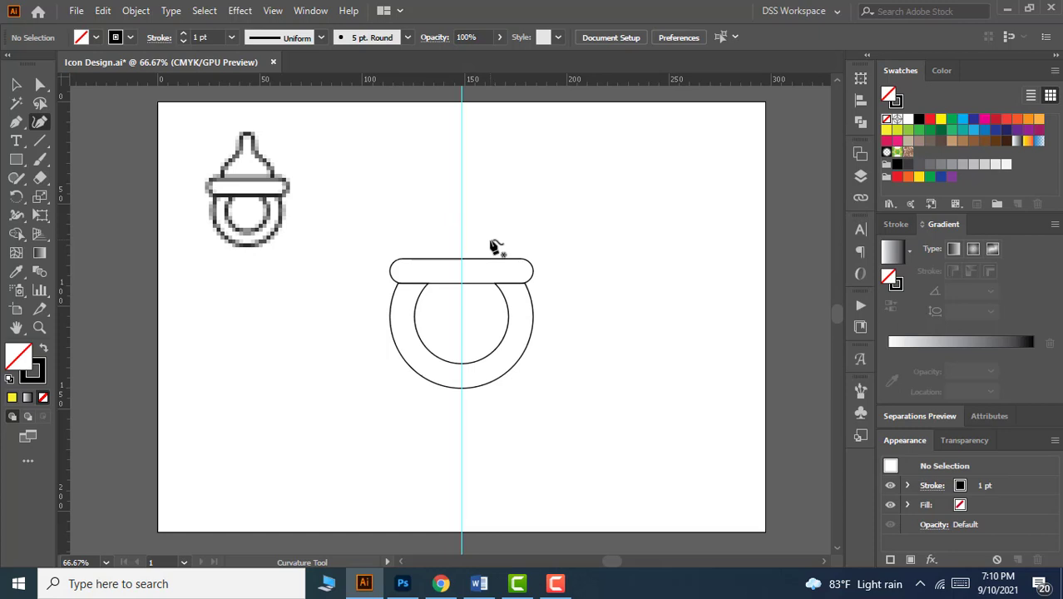
pyautogui.click(419, 265)
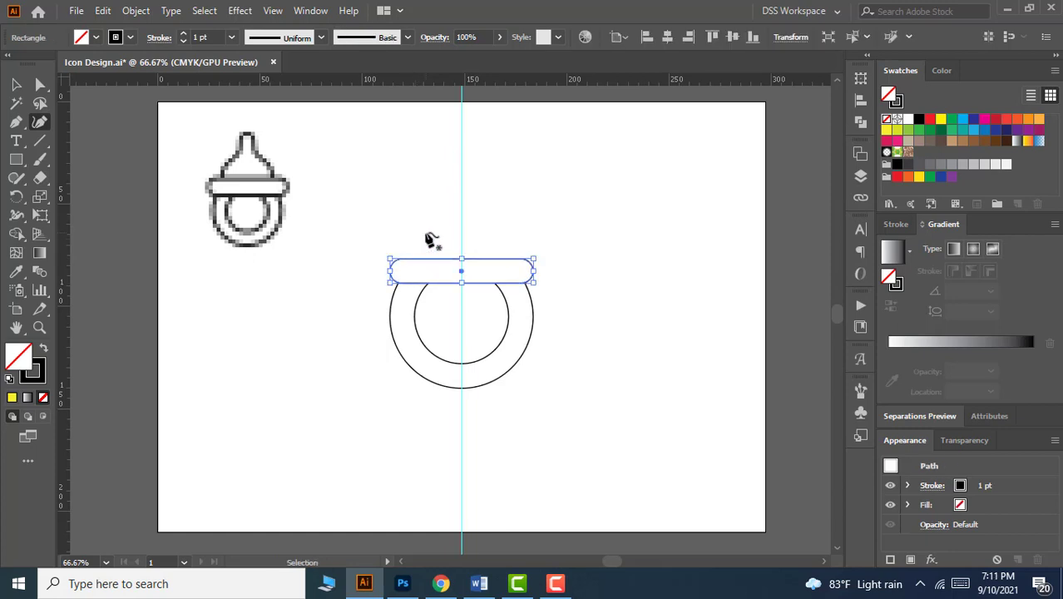
pyautogui.hotkey('ctrl', 'shift', 'a')
pyautogui.click(414, 260)
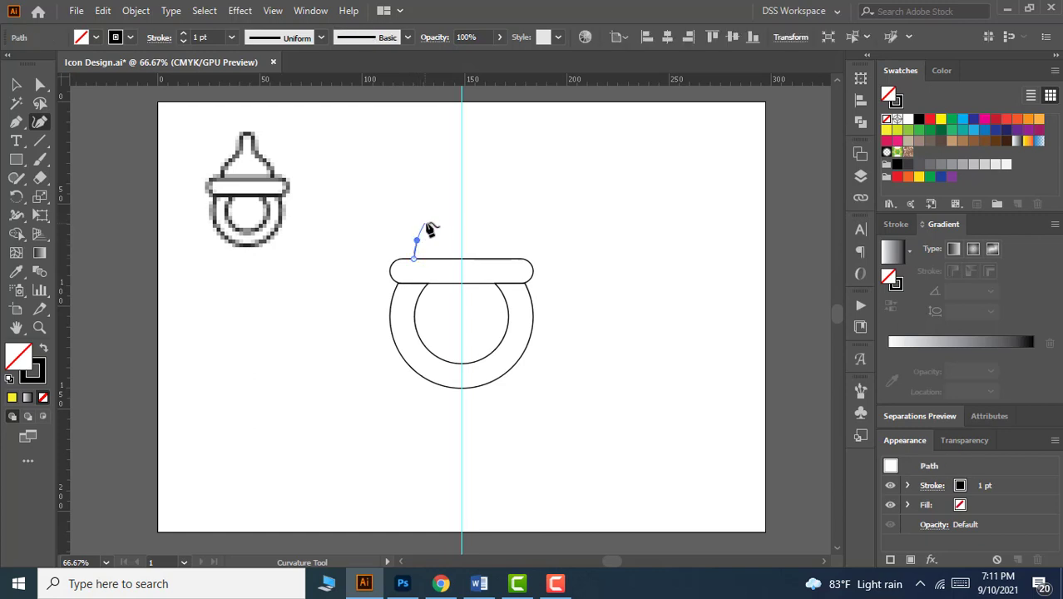
pyautogui.click(416, 241)
pyautogui.click(434, 220)
pyautogui.click(445, 207)
pyautogui.click(451, 196)
pyautogui.click(452, 177)
# Extend the teat profile with a rounded tip that ends on the centre guide
pyautogui.scroll(2, 455, 175)
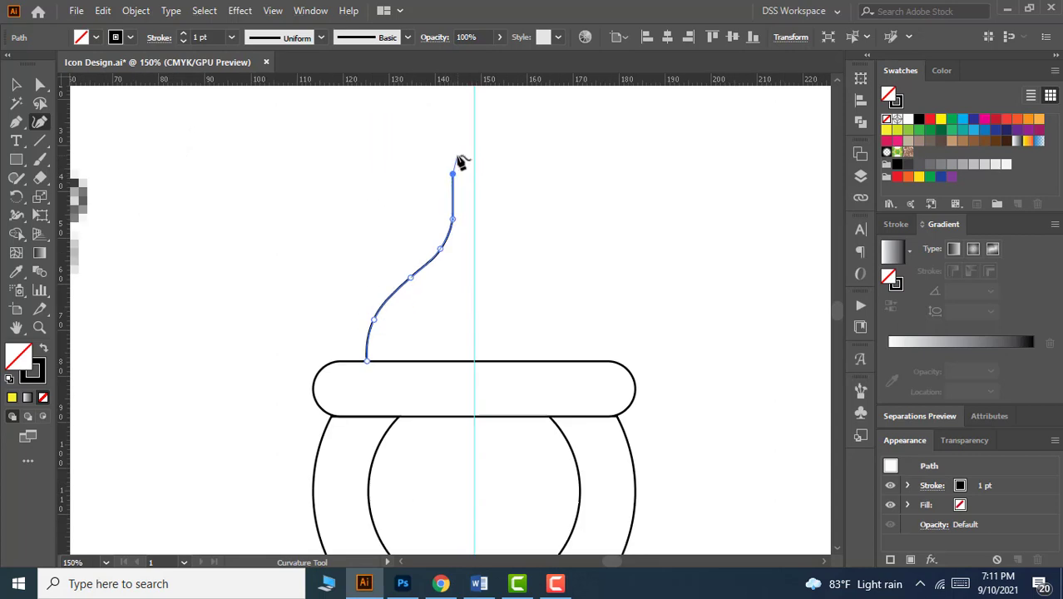
pyautogui.click(457, 155)
pyautogui.click(467, 143)
pyautogui.hotkey('ctrl', 'z')
pyautogui.click(474, 144)
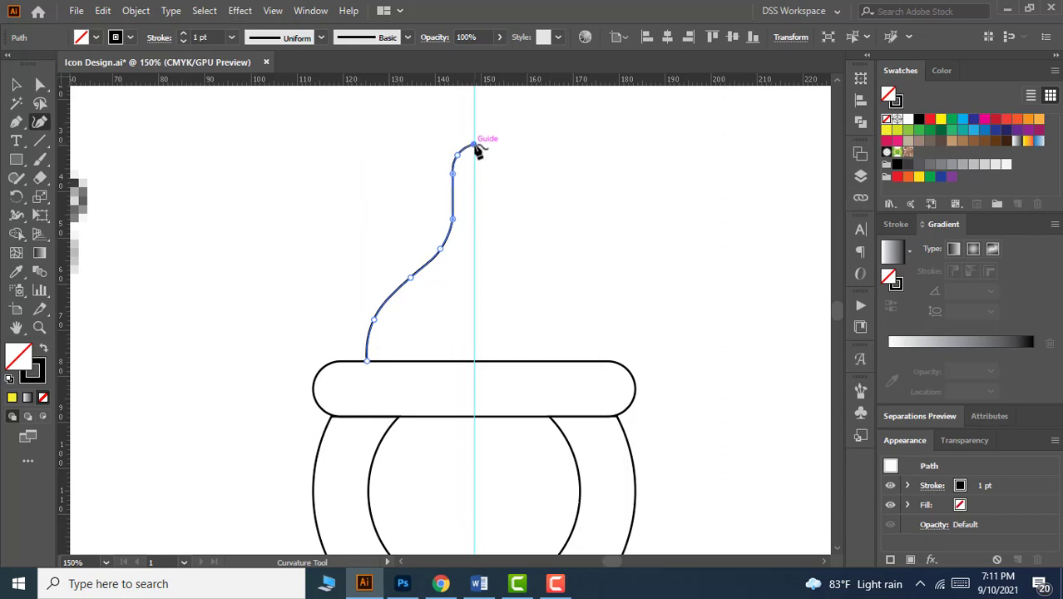
# Close the half-teat shape with a straight edge down the guide and back along the rounded rectangle's top edge
pyautogui.click(475, 361)
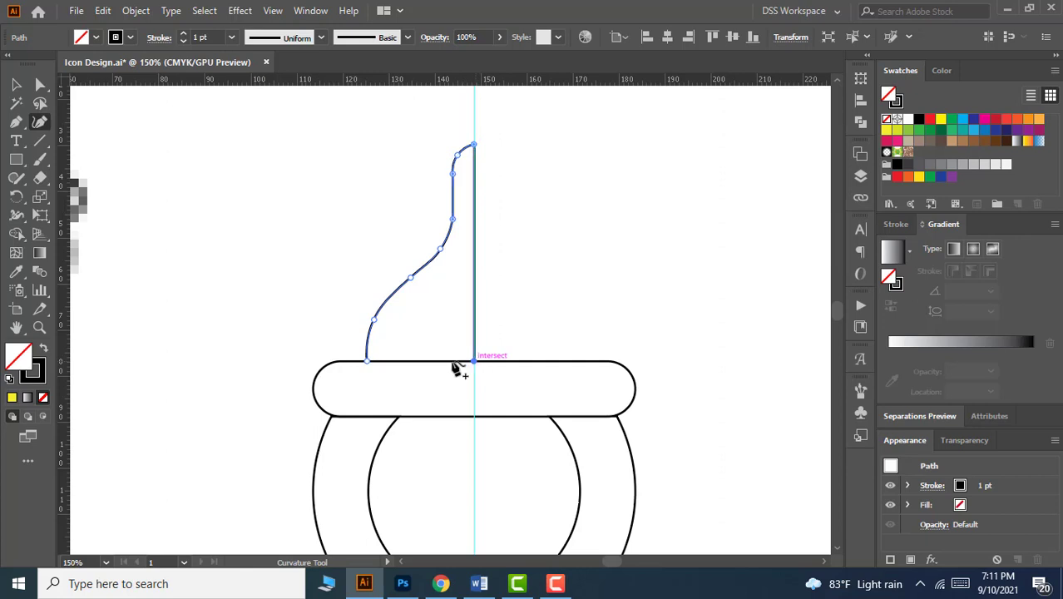
pyautogui.click(366, 362)
pyautogui.press('v')
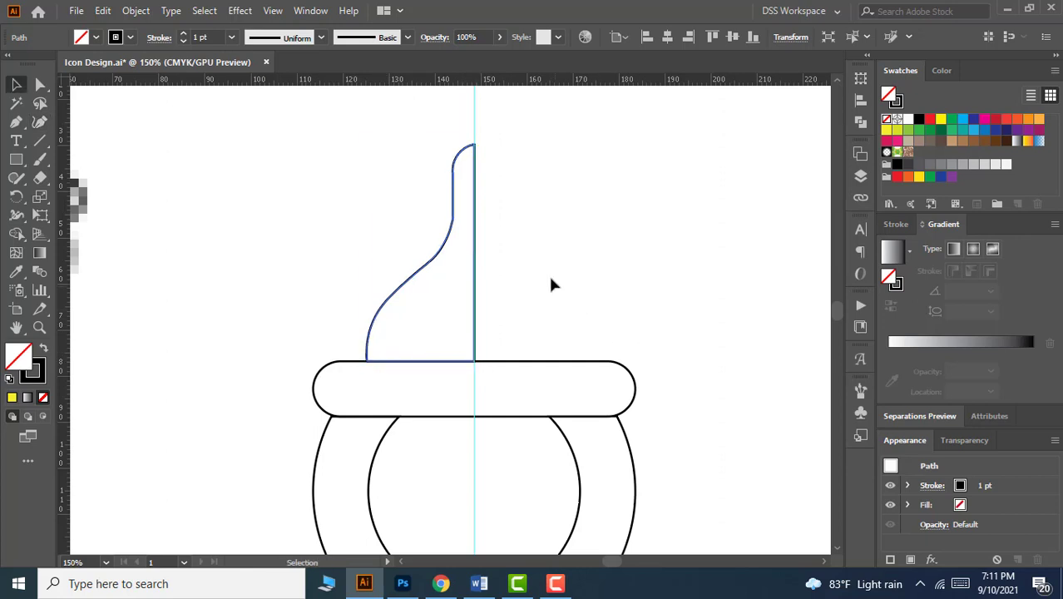
pyautogui.click(551, 285)
# Smooth the half-teat's S-shaped curve from the neck down toward the base with the Smooth tool
pyautogui.hotkey('ctrl', '=')
pyautogui.hotkey('ctrl', '=')
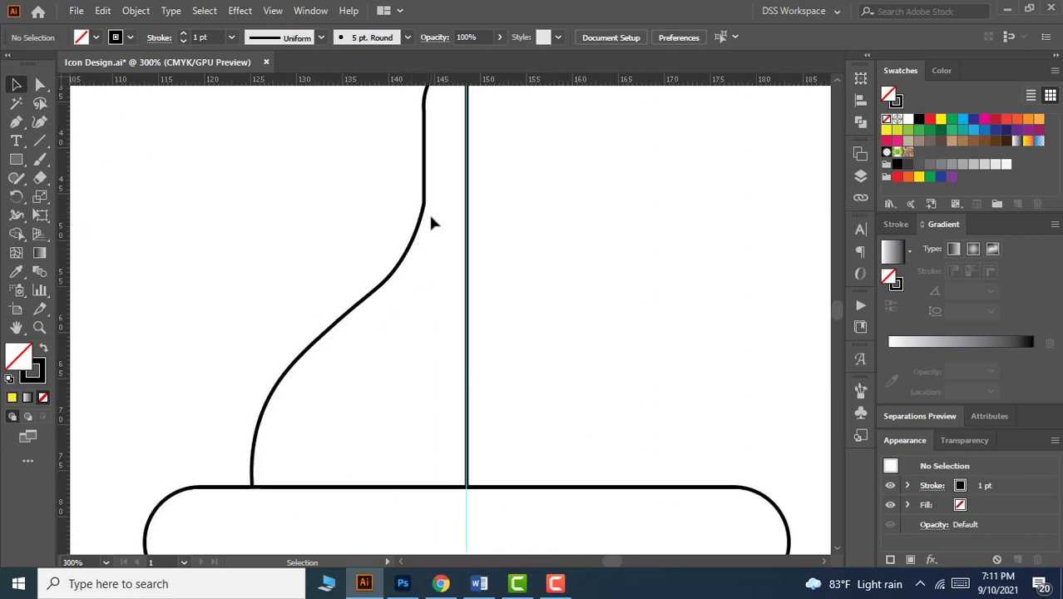
pyautogui.click(422, 222)
pyautogui.hotkey('ctrl', '-')
pyautogui.hotkey('ctrl', '-')
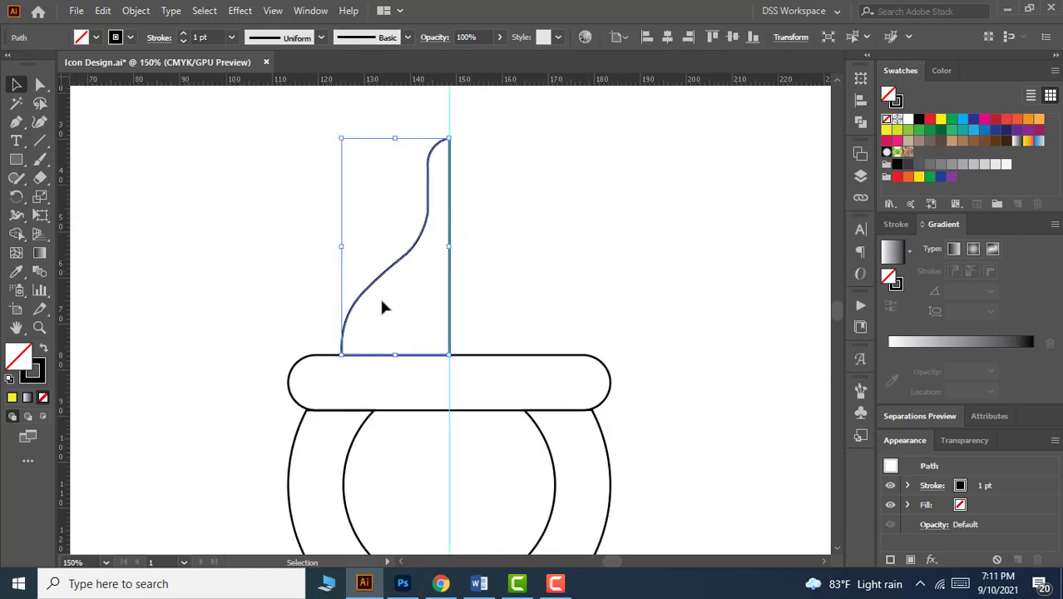
pyautogui.rightClick(18, 200)
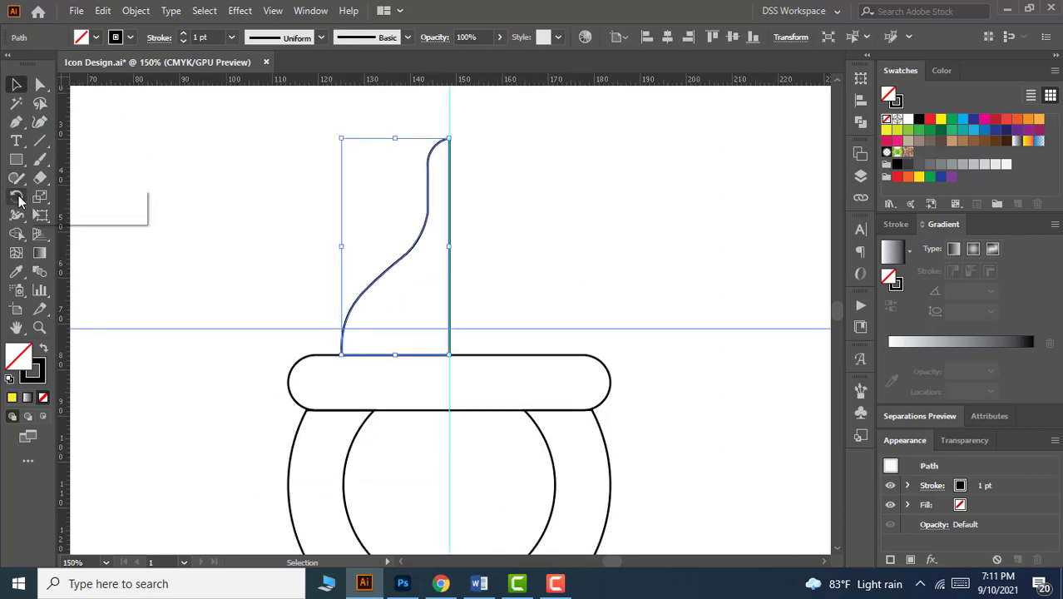
pyautogui.rightClick(15, 177)
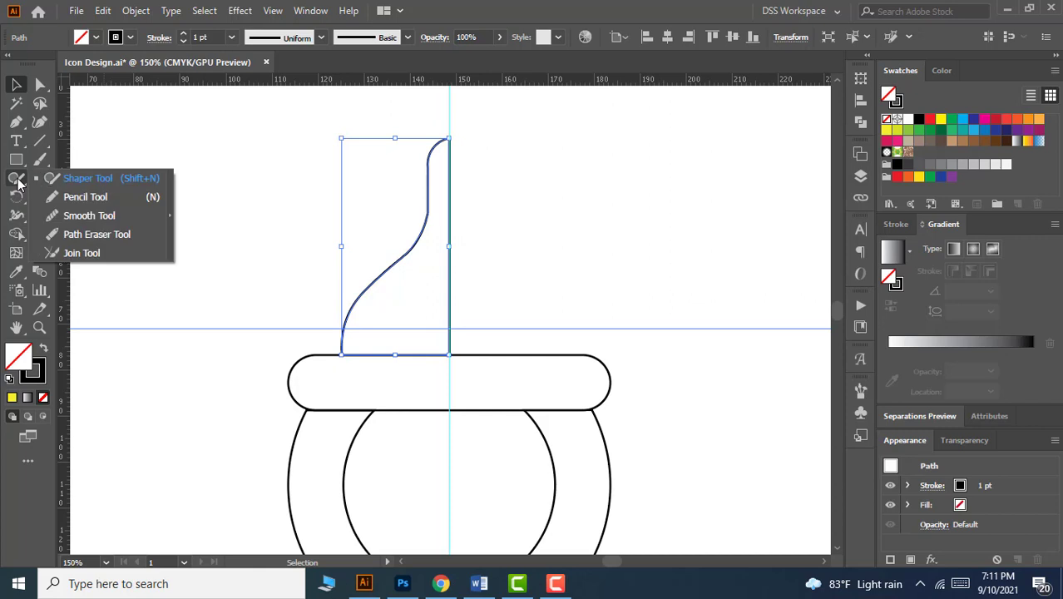
pyautogui.click(89, 216)
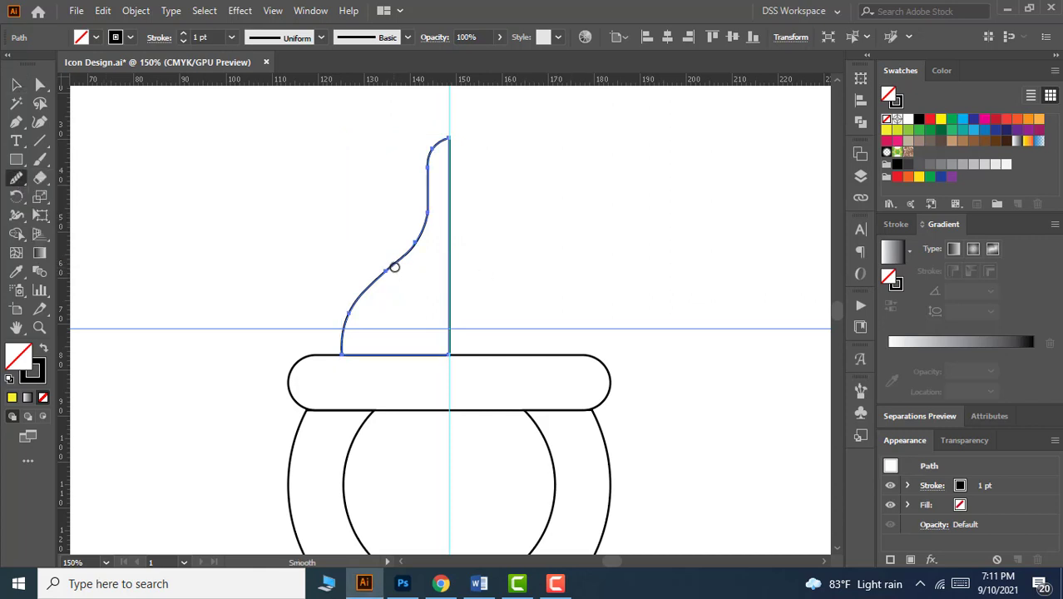
pyautogui.moveTo(423, 227)
pyautogui.mouseDown()
pyautogui.moveTo(427, 197)
pyautogui.moveTo(365, 275)
pyautogui.mouseUp()
pyautogui.click(16, 84)
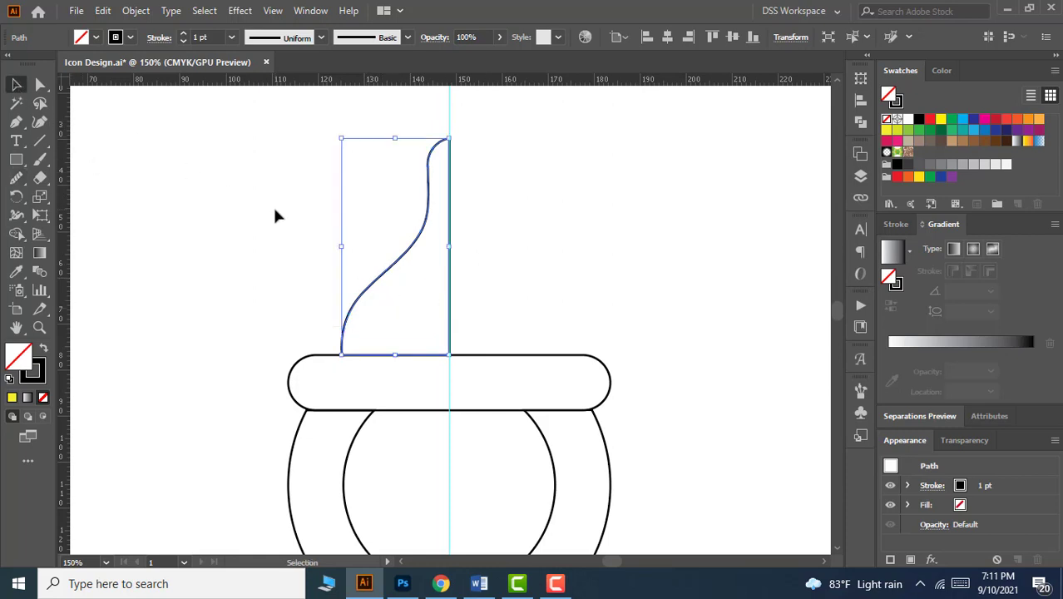
# Paste a copy of the half-teat in front and flip it horizontally about its middle-right reference point on the centre guide
pyautogui.click(103, 9)
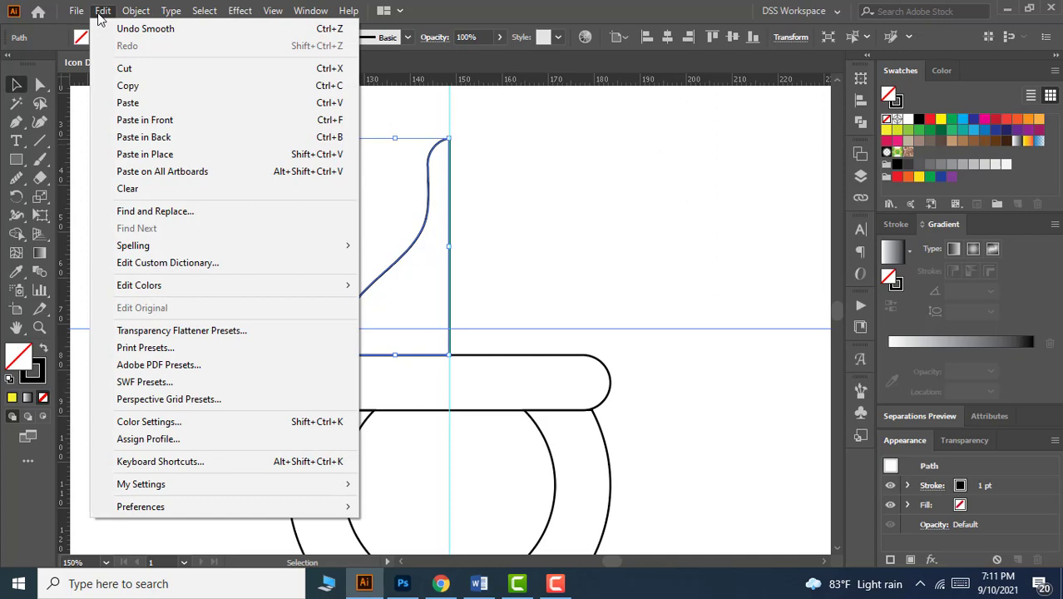
pyautogui.click(129, 81)
pyautogui.click(102, 10)
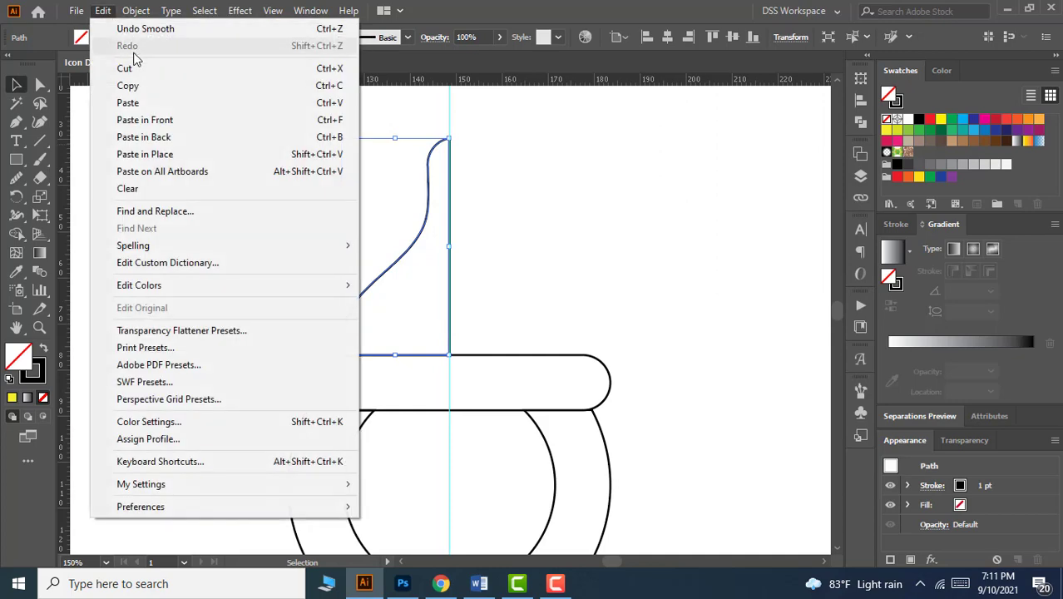
pyautogui.click(155, 126)
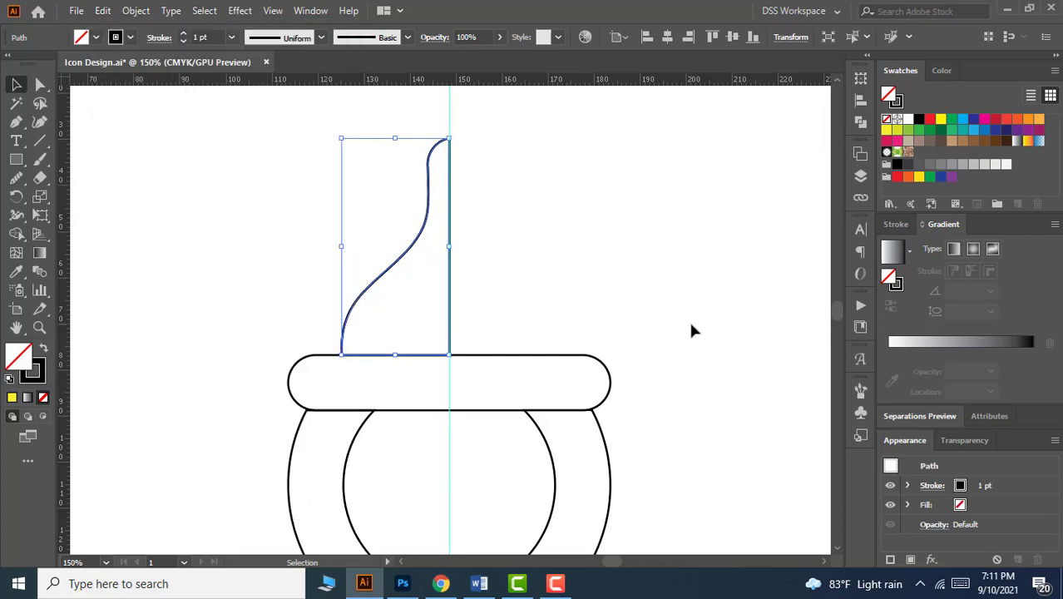
pyautogui.click(861, 81)
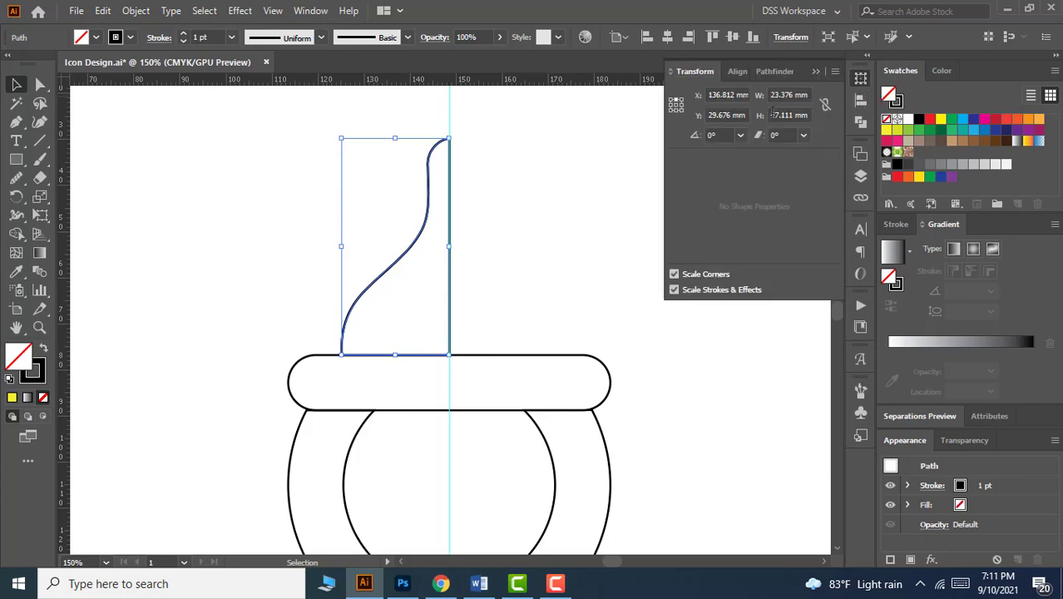
pyautogui.click(835, 72)
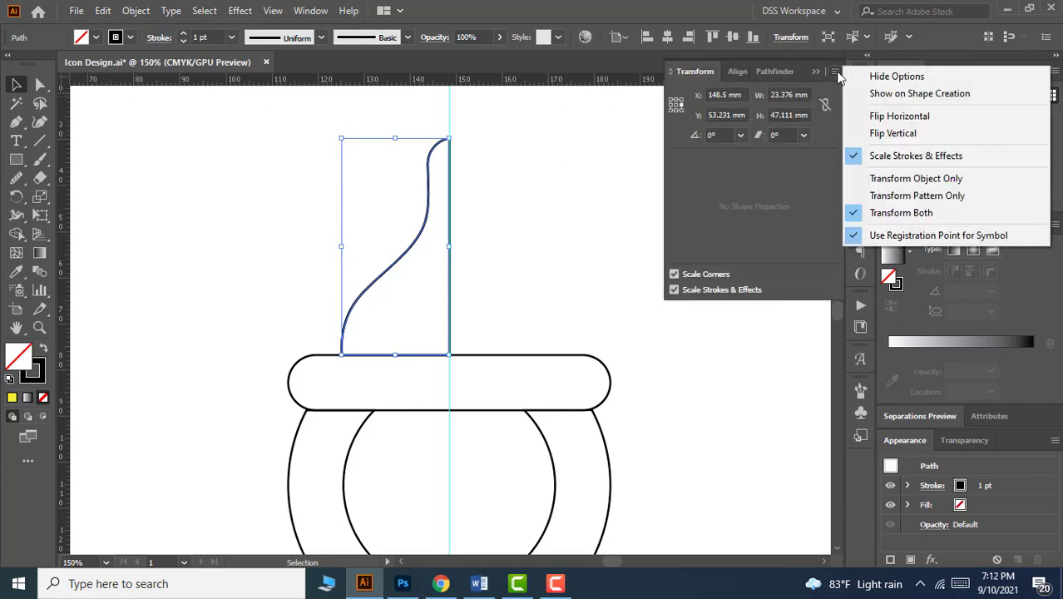
pyautogui.click(915, 118)
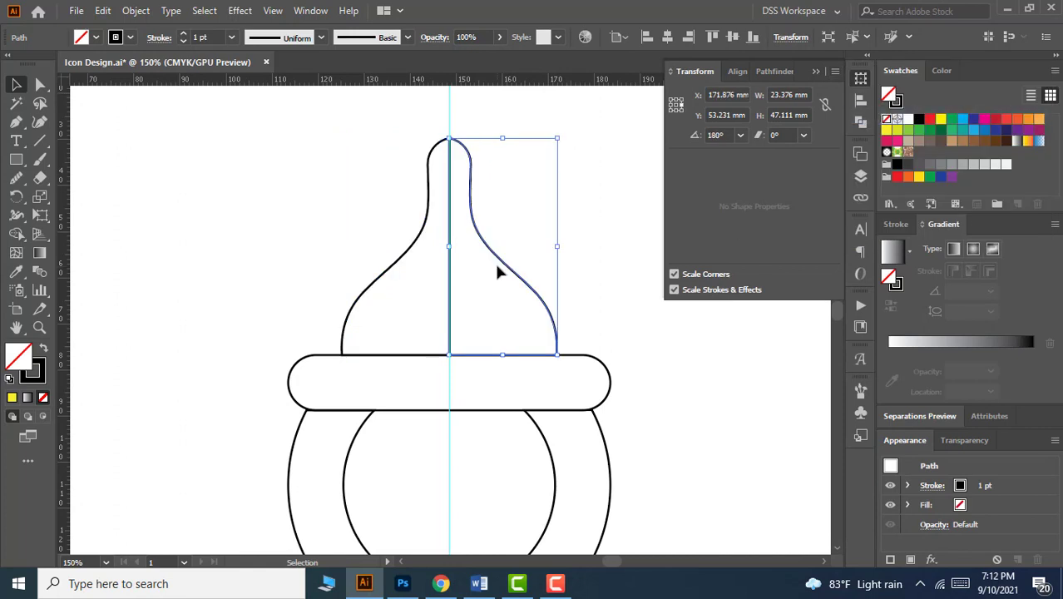
# Select both teat halves and unite them into one shape with Pathfinder
pyautogui.keyDown('shift'); pyautogui.click(409, 250); pyautogui.keyUp('shift')
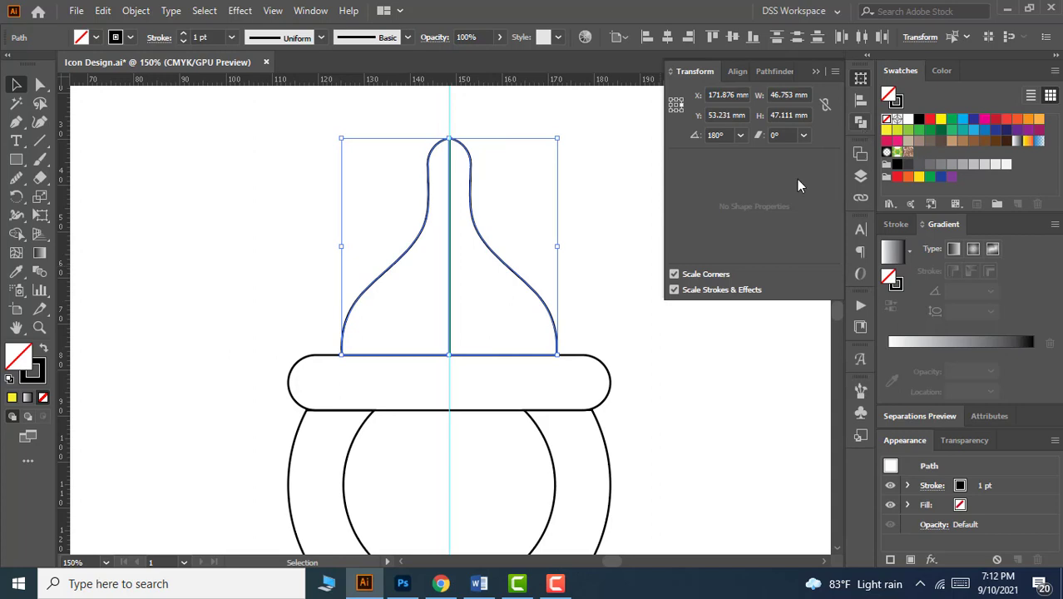
pyautogui.click(861, 122)
pyautogui.click(681, 113)
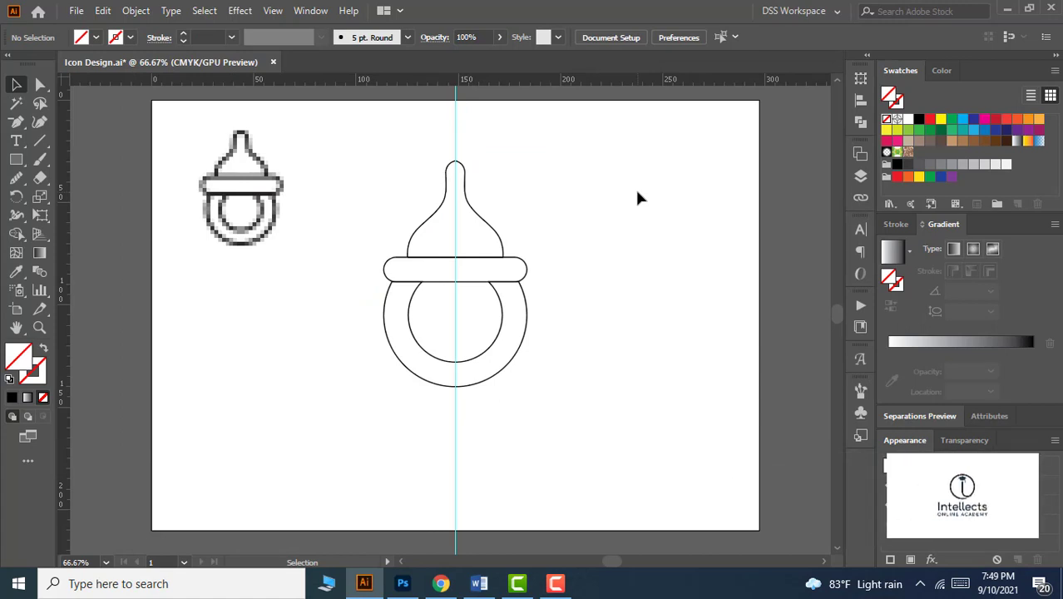
# Delete the pixelated reference image from the artboard
pyautogui.moveTo(359, 164); pyautogui.dragTo(521, 375)
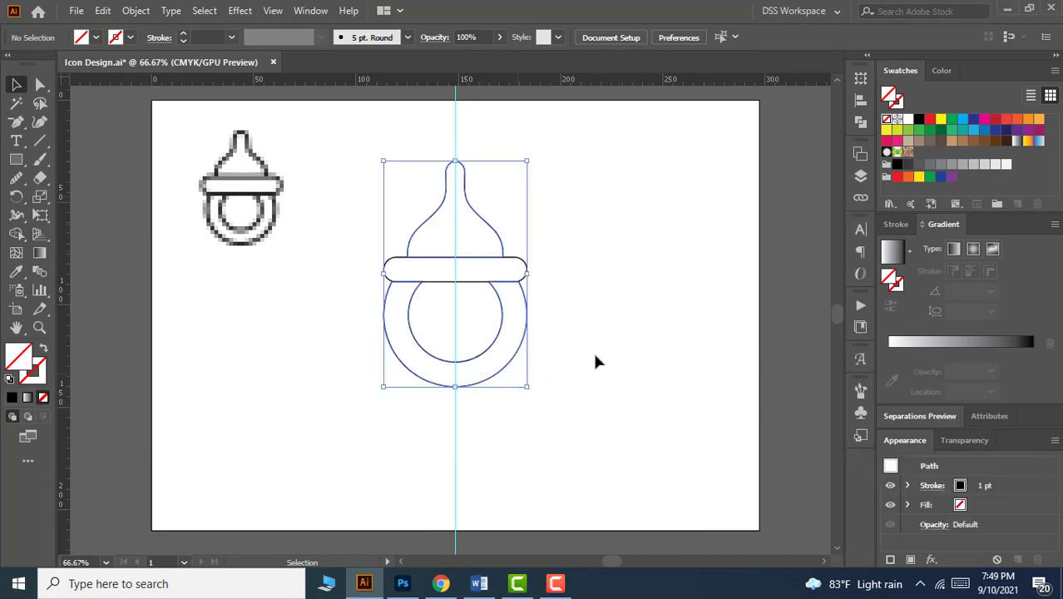
pyautogui.click(607, 348)
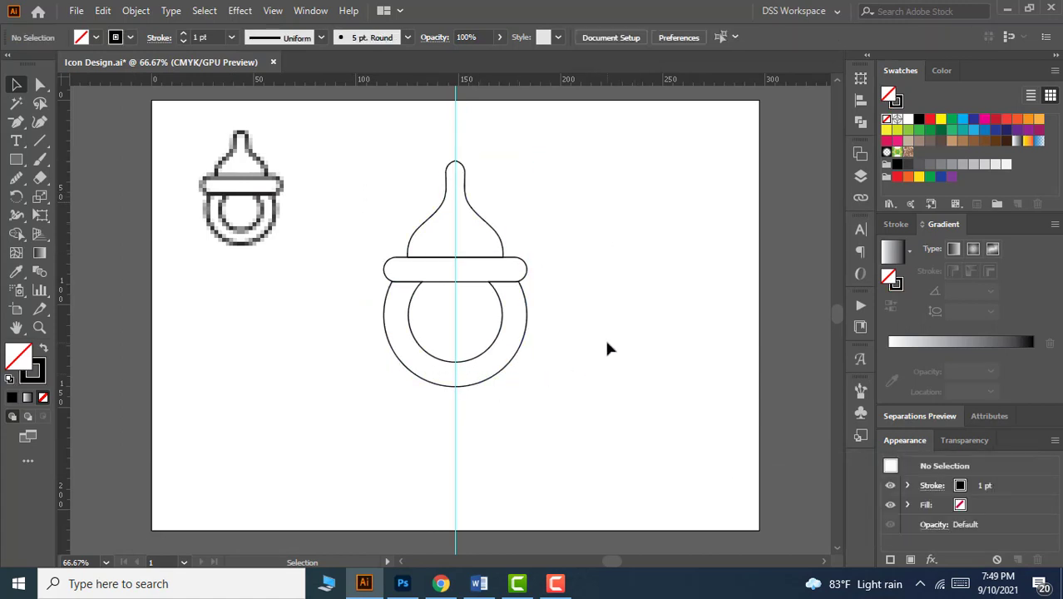
pyautogui.click(237, 209)
pyautogui.press('Delete')
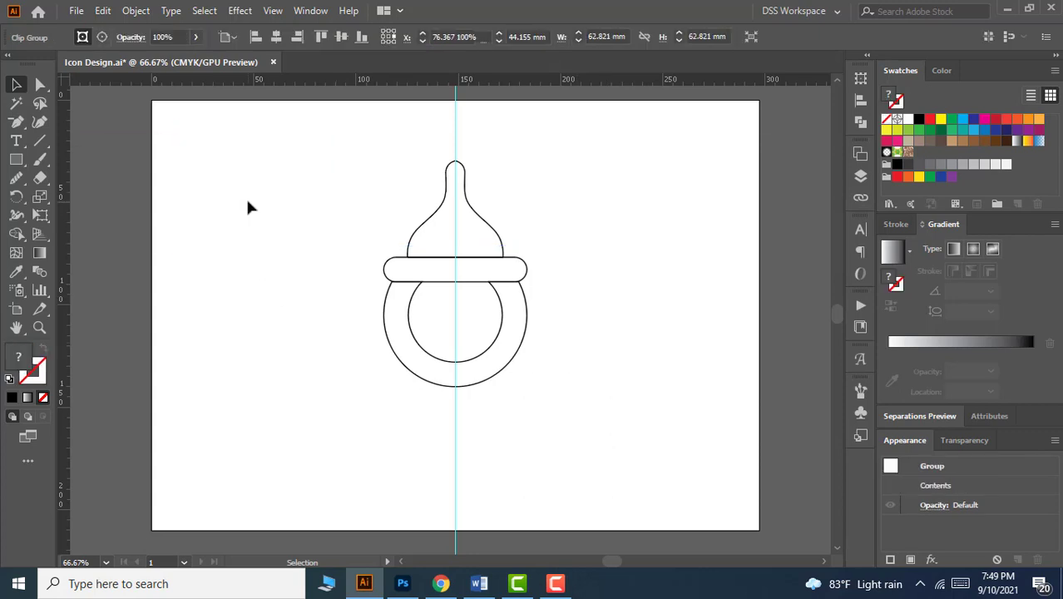
# Unlock all locked objects and delete the vertical centre guide
pyautogui.hotkey('ctrl', 'alt', '2')
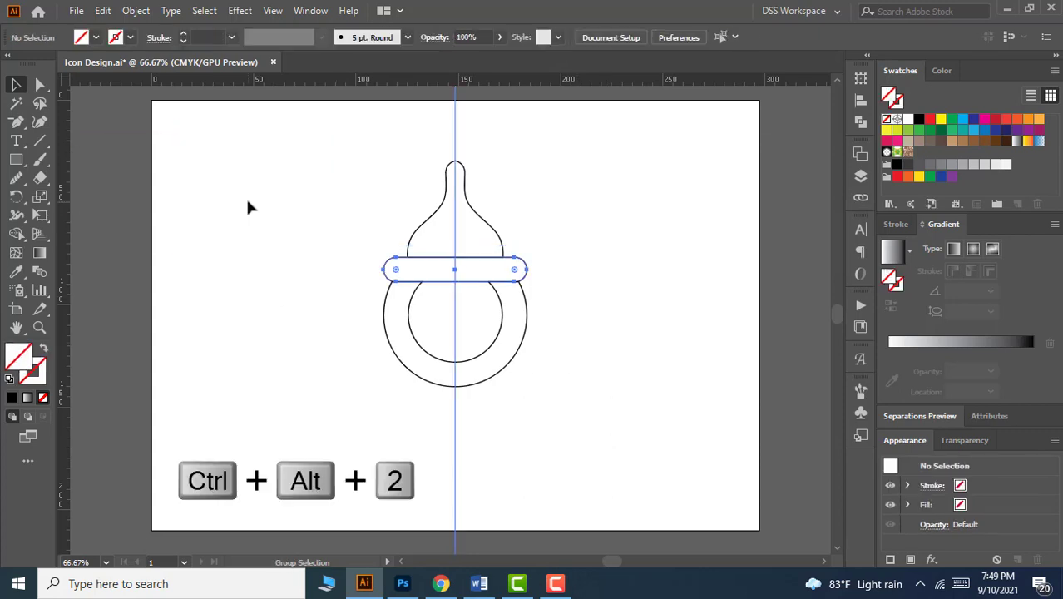
pyautogui.click(322, 170)
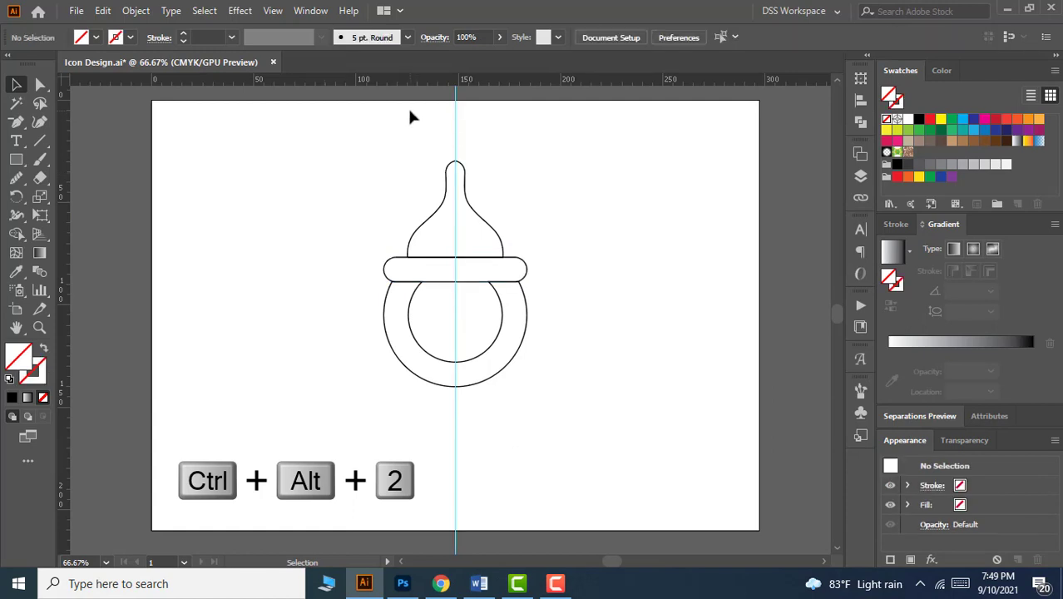
pyautogui.moveTo(409, 111); pyautogui.dragTo(494, 130)
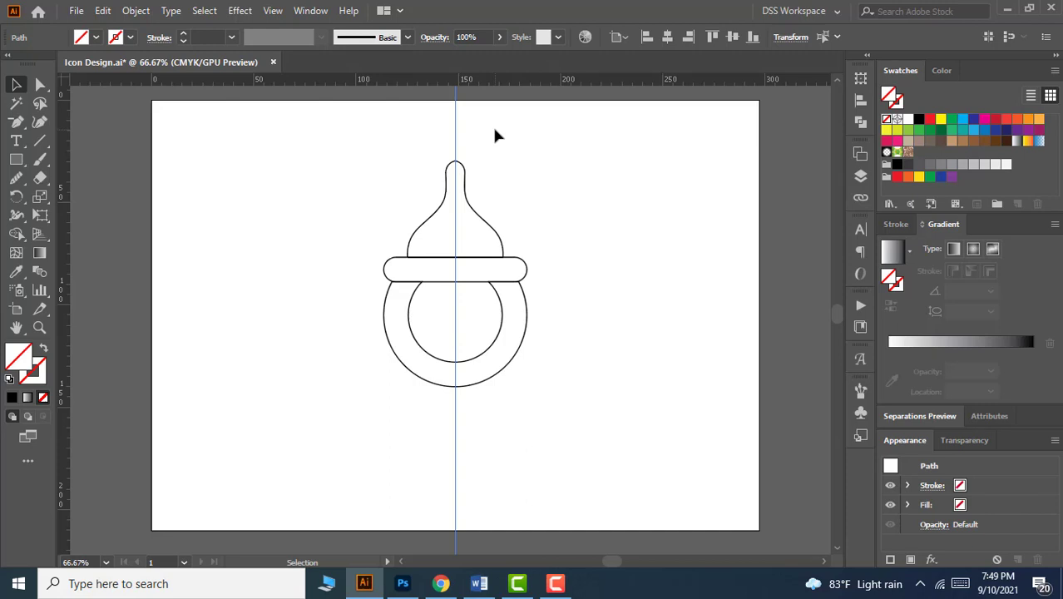
pyautogui.press('Delete')
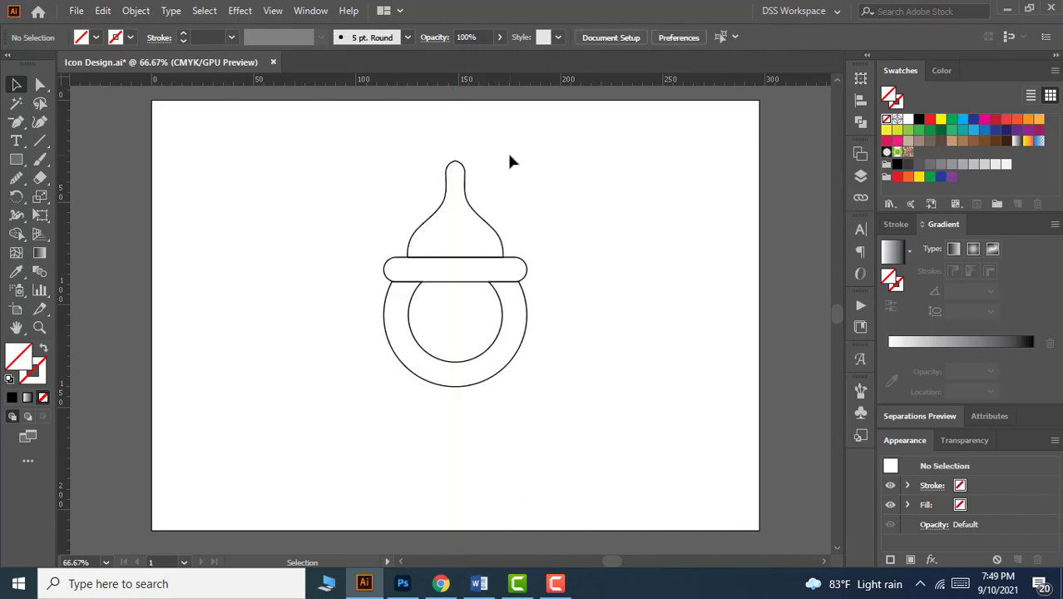
# Show the document's layers and try out Layer 1's visibility and lock toggles, leaving it visible and unlocked
pyautogui.click(860, 176)
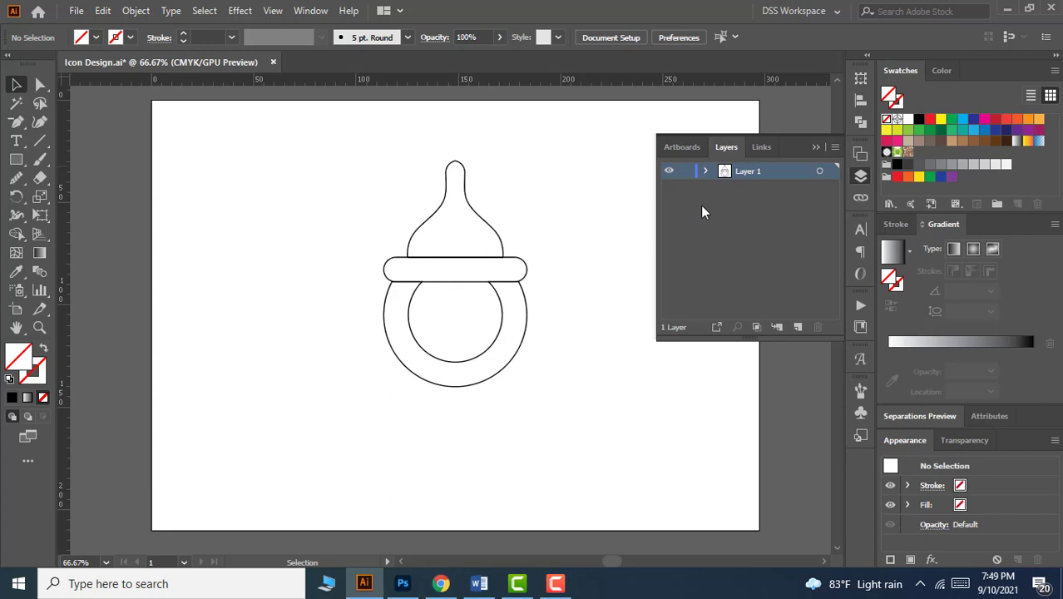
pyautogui.moveTo(385, 217); pyautogui.dragTo(536, 368)
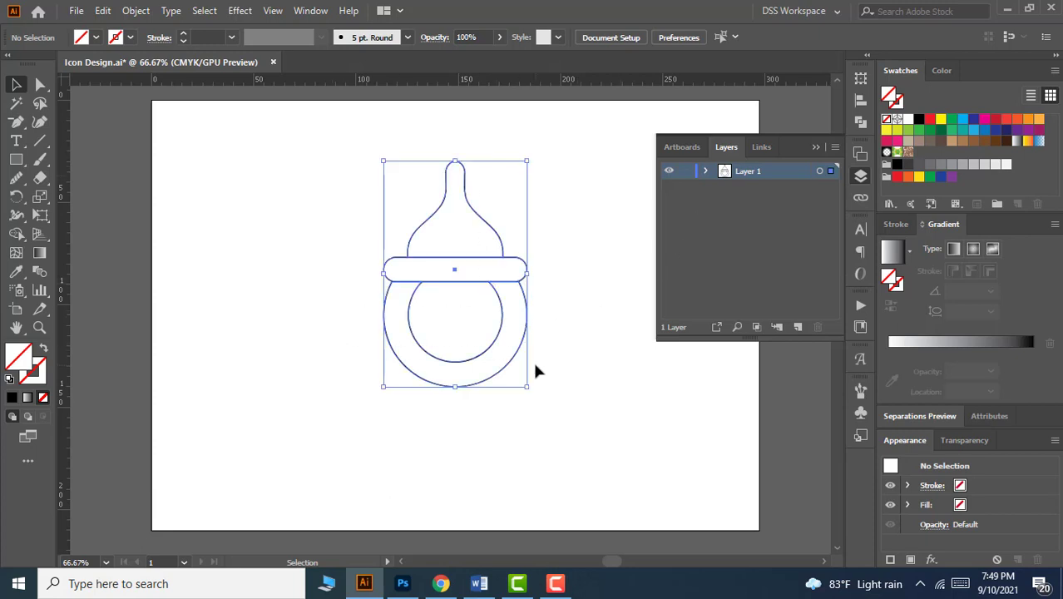
pyautogui.click(670, 172)
pyautogui.click(670, 173)
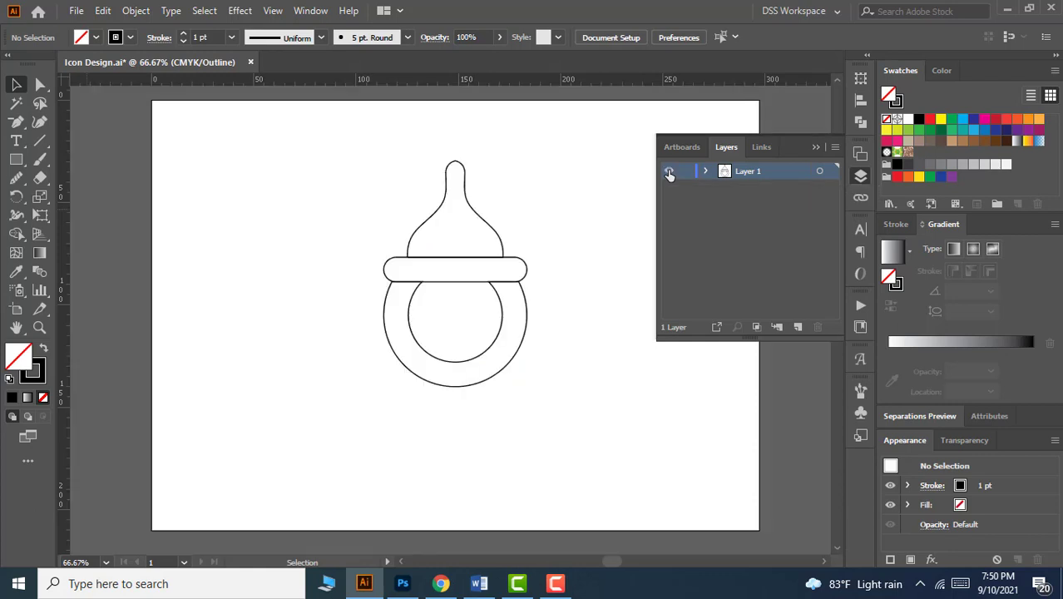
pyautogui.click(669, 173)
pyautogui.click(669, 173)
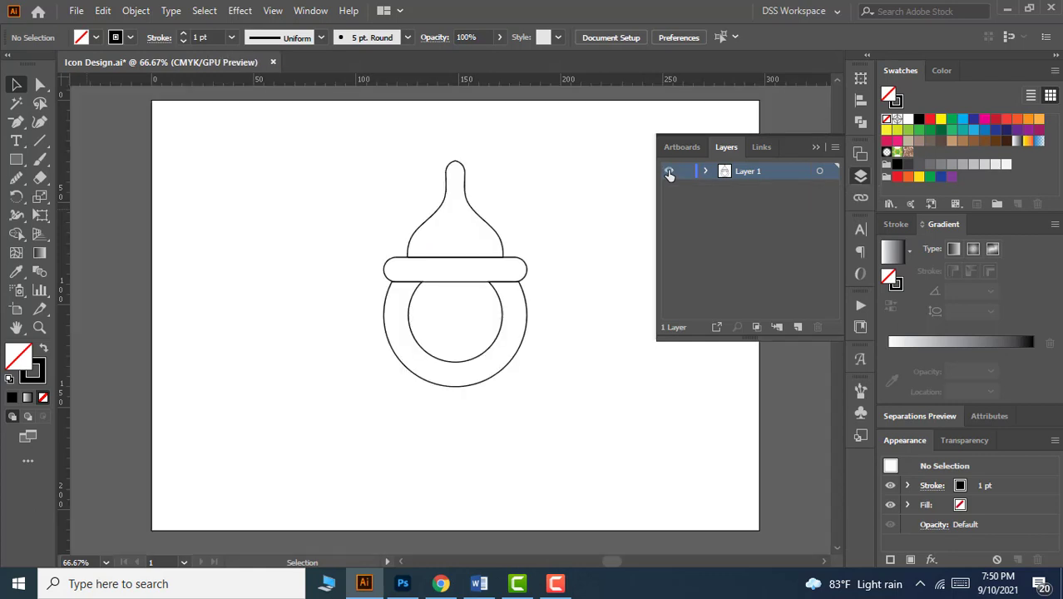
pyautogui.click(670, 173)
pyautogui.click(669, 173)
pyautogui.click(686, 173)
pyautogui.click(686, 170)
pyautogui.click(685, 170)
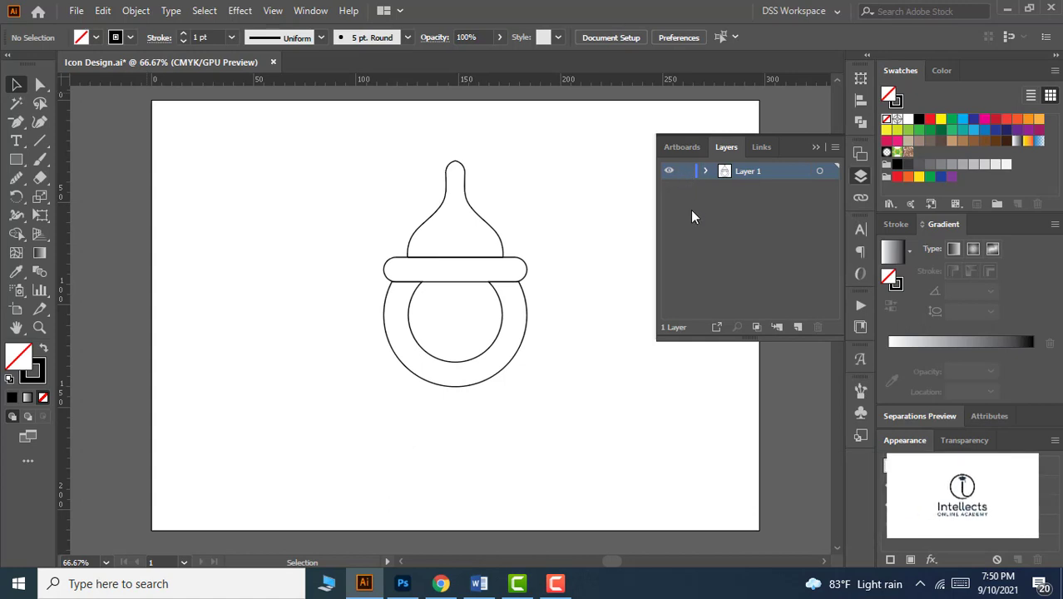
# Add three new empty layers above Layer 1 and delete them again
pyautogui.click(799, 327)
pyautogui.click(798, 328)
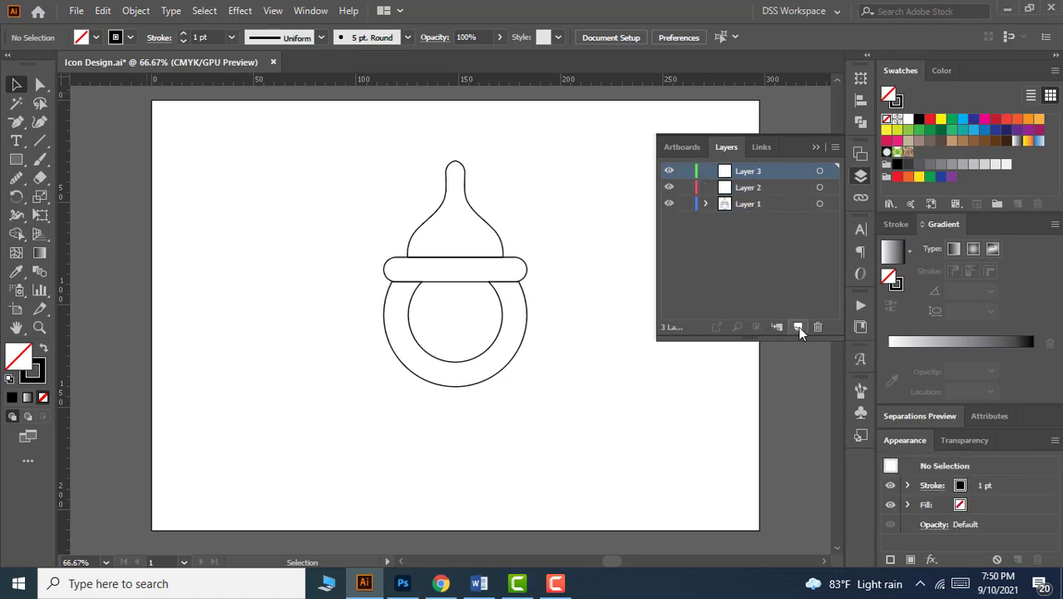
pyautogui.click(798, 328)
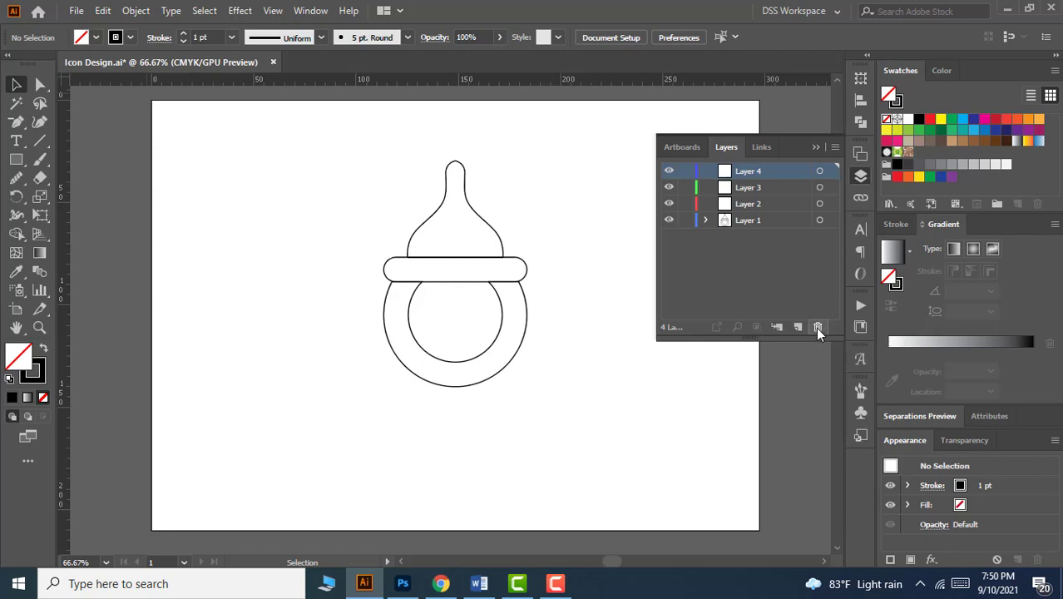
pyautogui.click(817, 328)
pyautogui.click(818, 327)
pyautogui.click(818, 328)
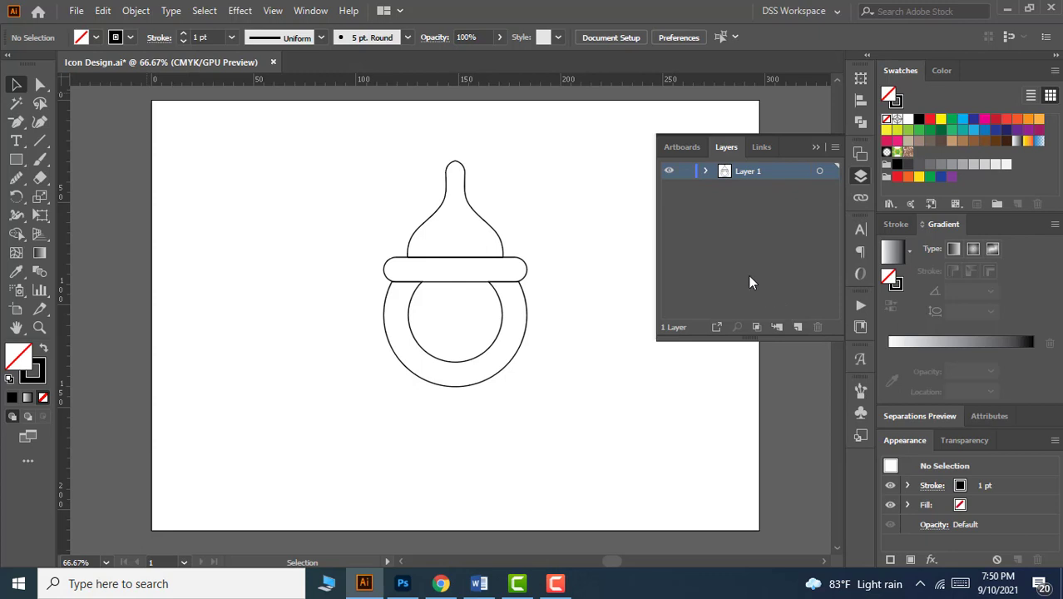
# Expand Layer 1 and switch the teat, rounded rectangle and ring sublayers off and on to identify each one
pyautogui.click(705, 171)
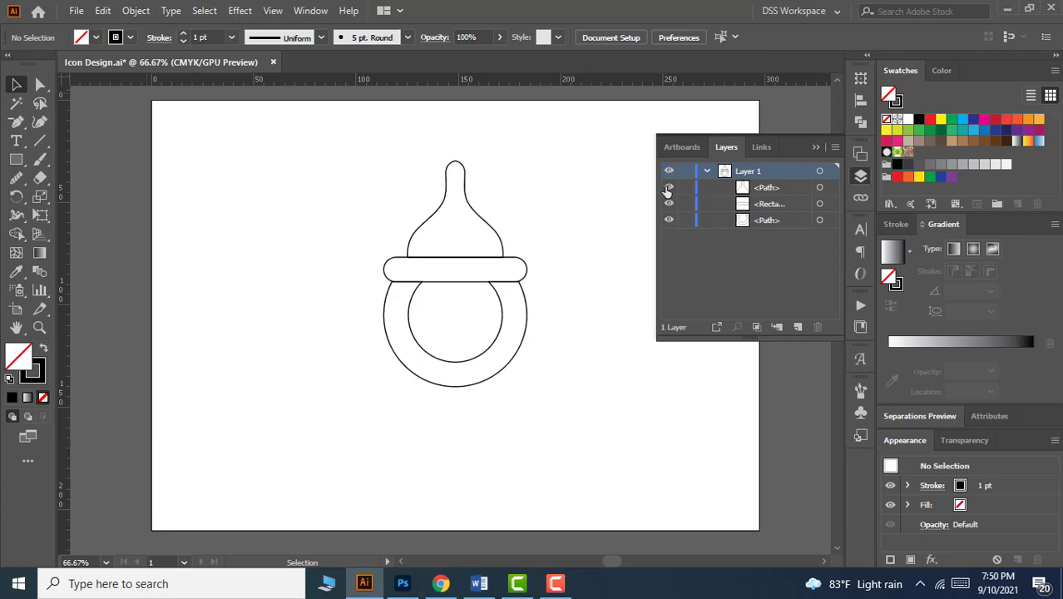
pyautogui.click(668, 187)
pyautogui.click(669, 187)
pyautogui.click(668, 203)
pyautogui.click(668, 204)
pyautogui.click(668, 219)
pyautogui.click(669, 219)
pyautogui.click(668, 219)
pyautogui.click(668, 220)
pyautogui.click(668, 203)
pyautogui.click(669, 204)
# Select the whole pacifier, highlight its sublayer entries in Layer 1 one after another, and deselect the artwork
pyautogui.moveTo(330, 143); pyautogui.dragTo(535, 364)
pyautogui.click(773, 216)
pyautogui.click(773, 204)
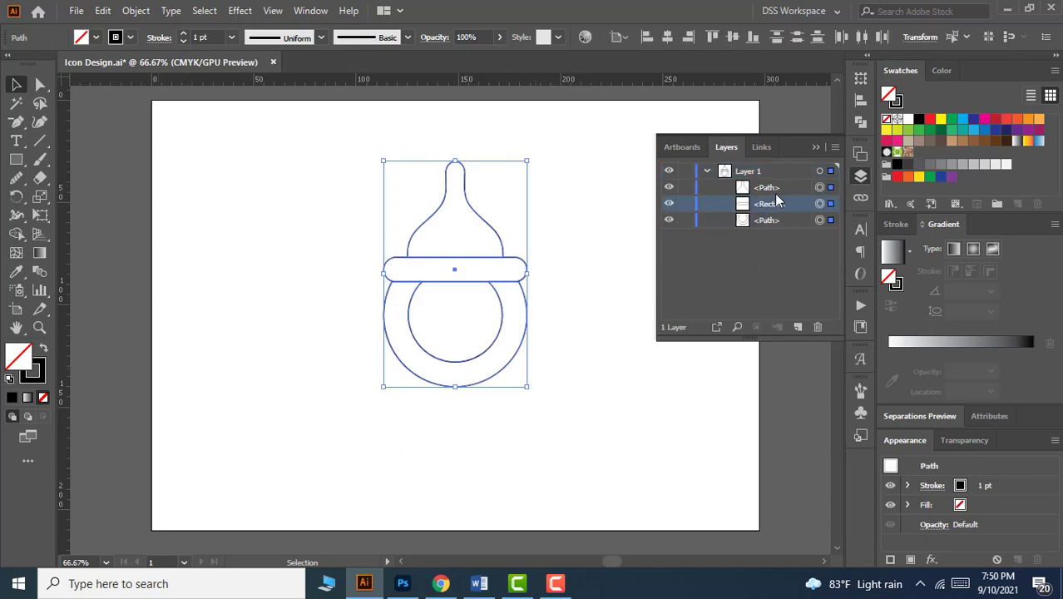
pyautogui.click(775, 188)
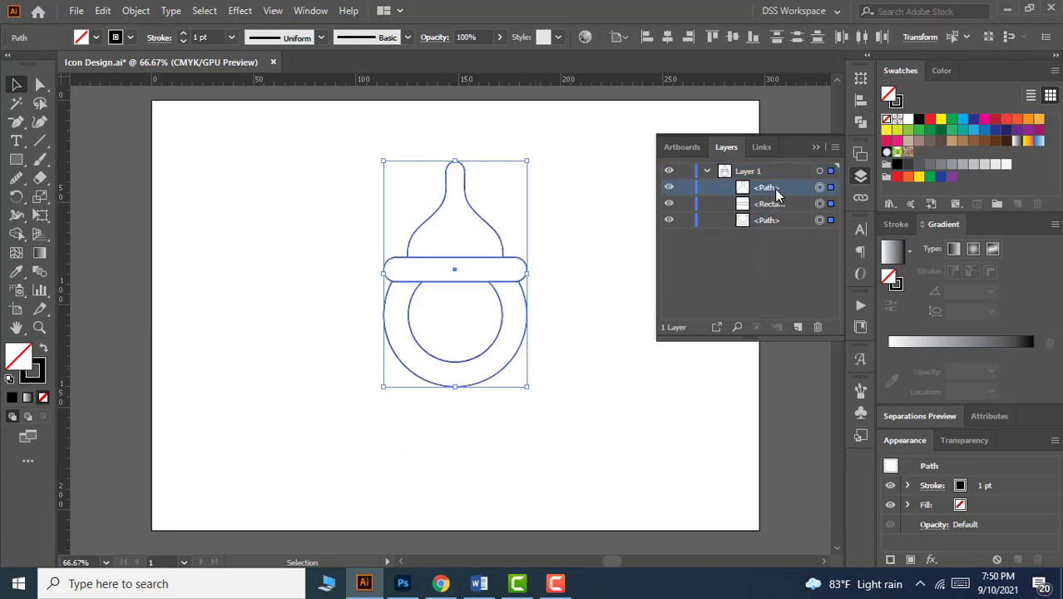
pyautogui.click(580, 277)
# Select all the pacifier shapes and set their stroke weight to 10 pt
pyautogui.moveTo(356, 159); pyautogui.dragTo(554, 359)
pyautogui.click(208, 38)
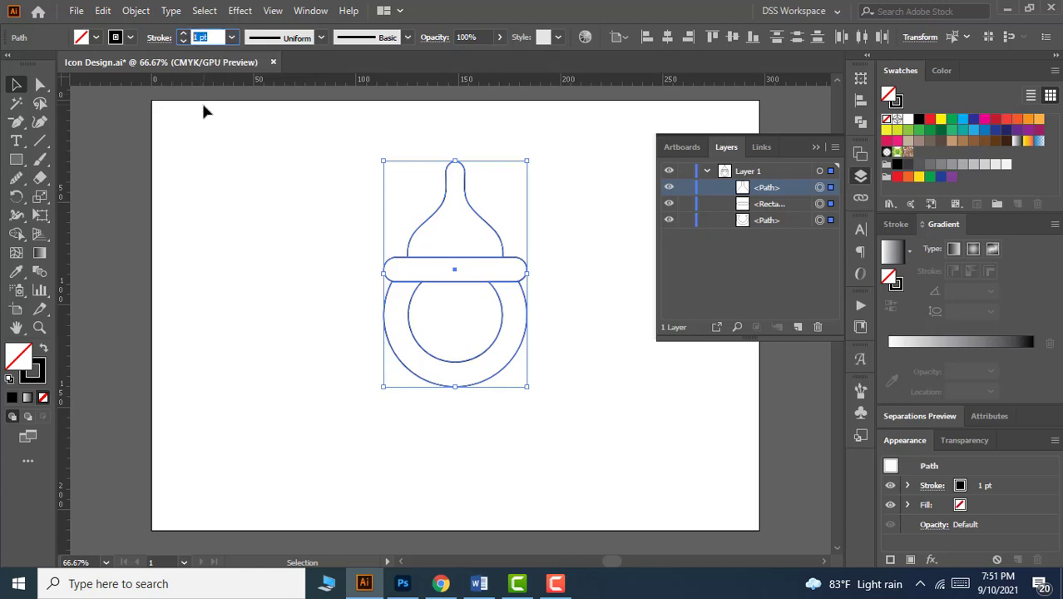
pyautogui.write('10')
pyautogui.press('Return')
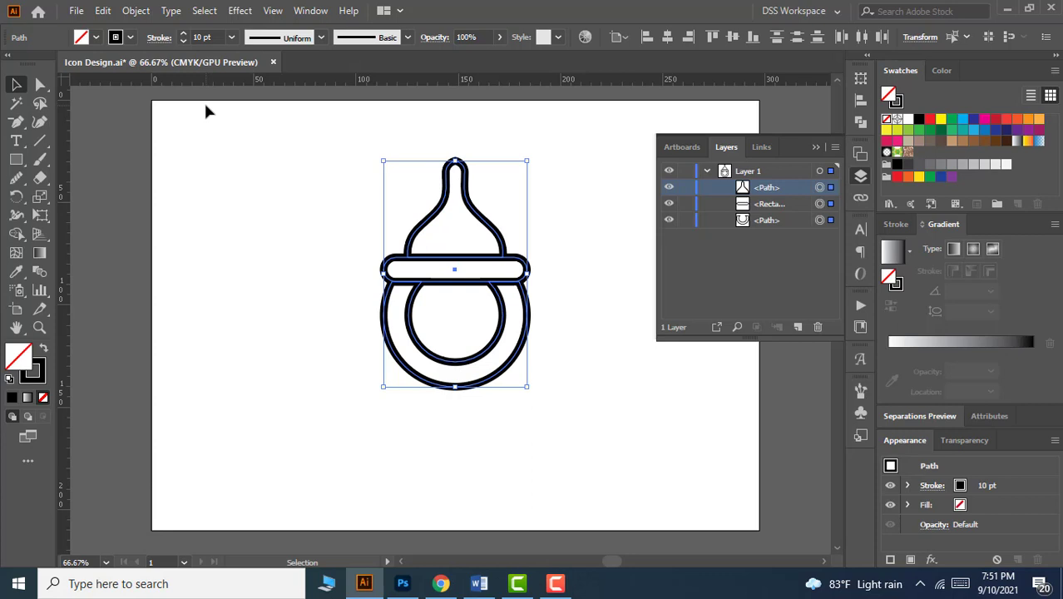
# Expand the fill and stroke of all the selected pacifier shapes into filled outlines
pyautogui.click(137, 12)
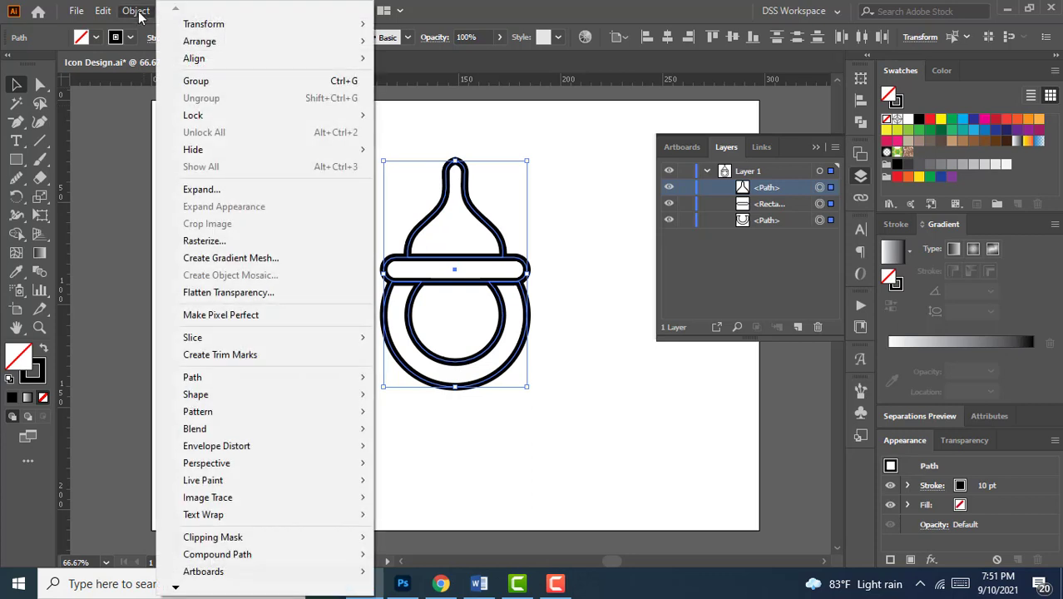
pyautogui.click(191, 193)
pyautogui.moveTo(581, 145); pyautogui.dragTo(652, 213)
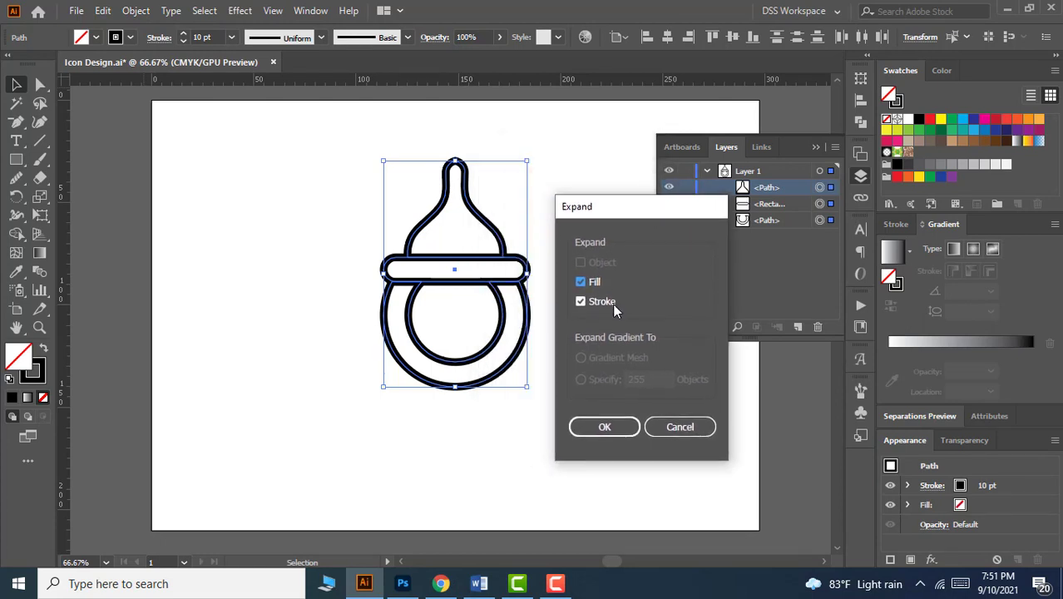
pyautogui.click(623, 427)
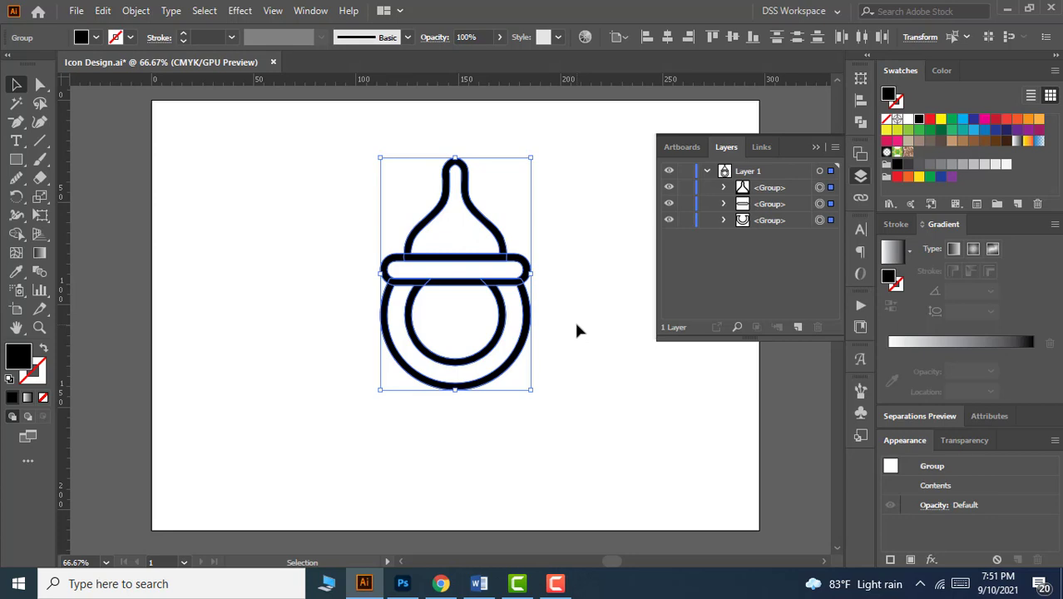
# Try different fill swatches, including red and green, on the expanded pacifier and restore its black fill
pyautogui.click(939, 120)
pyautogui.click(928, 119)
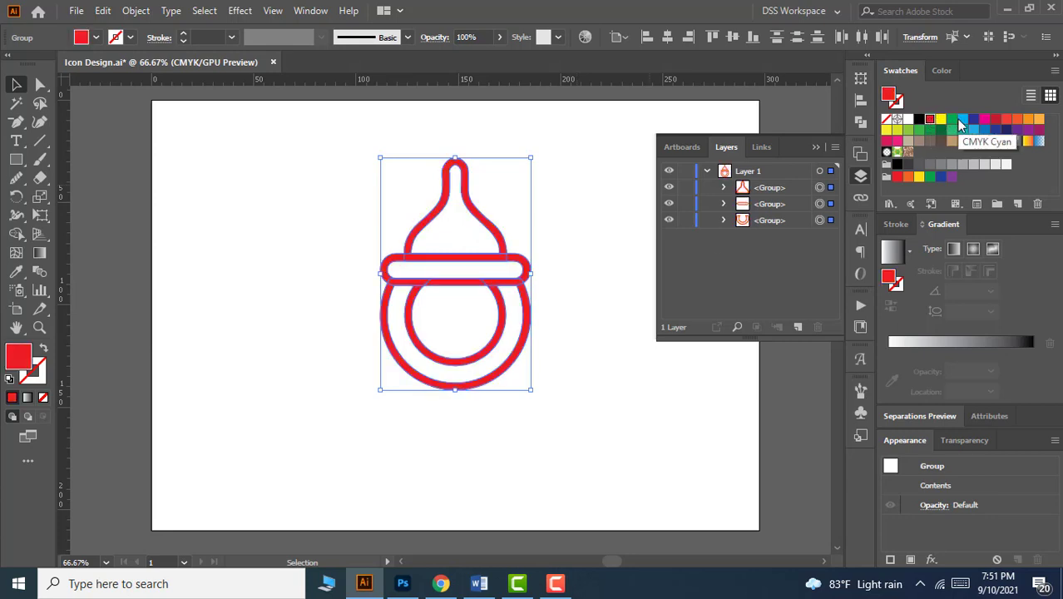
pyautogui.click(959, 120)
pyautogui.click(951, 120)
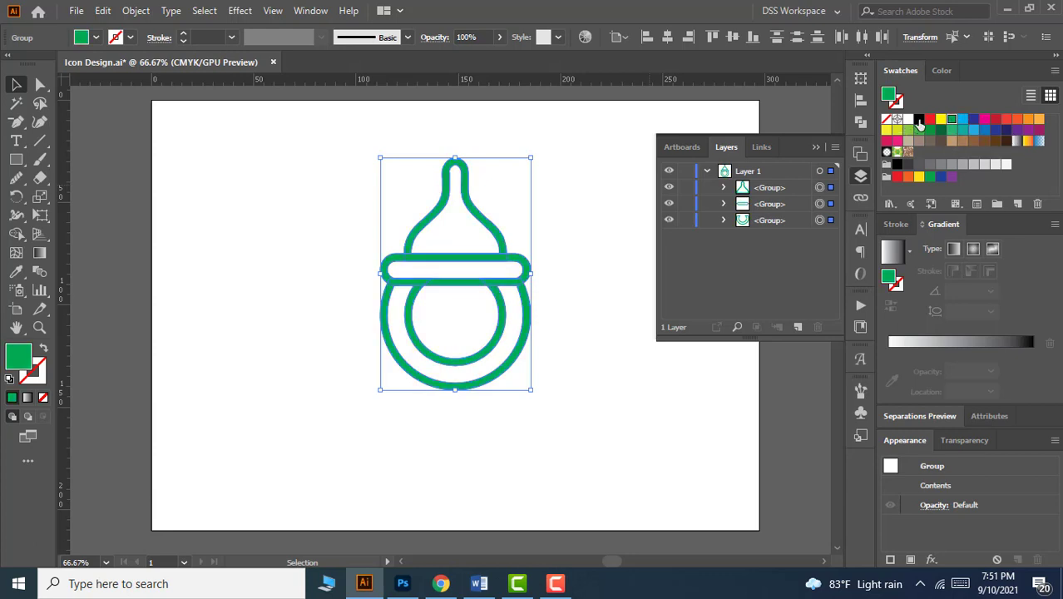
pyautogui.click(918, 120)
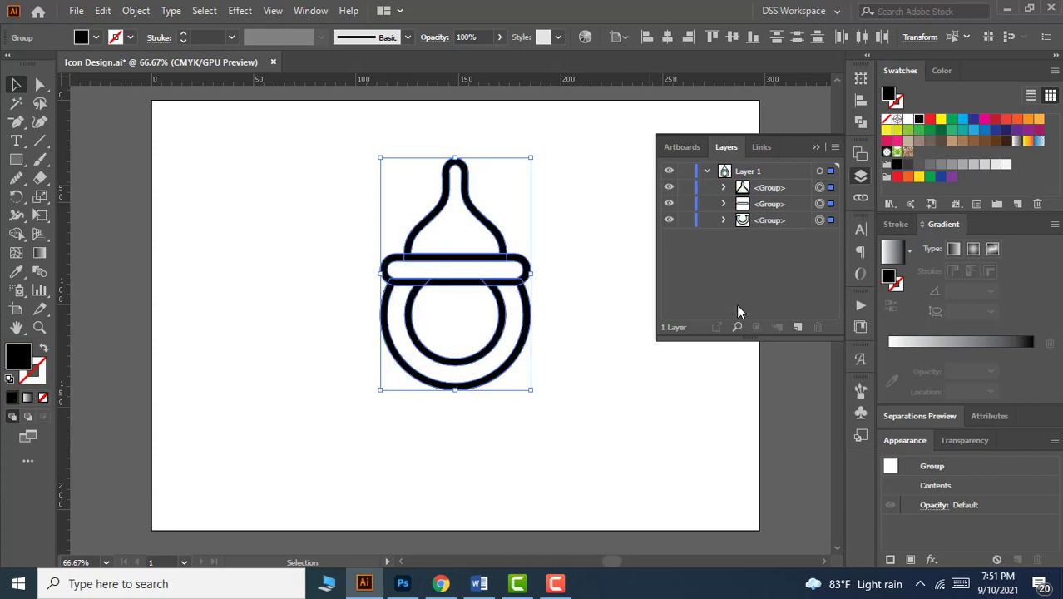
# Merge the three expanded pacifier groups in Layer 1 into a single shape with Pathfinder Unite
pyautogui.click(789, 188)
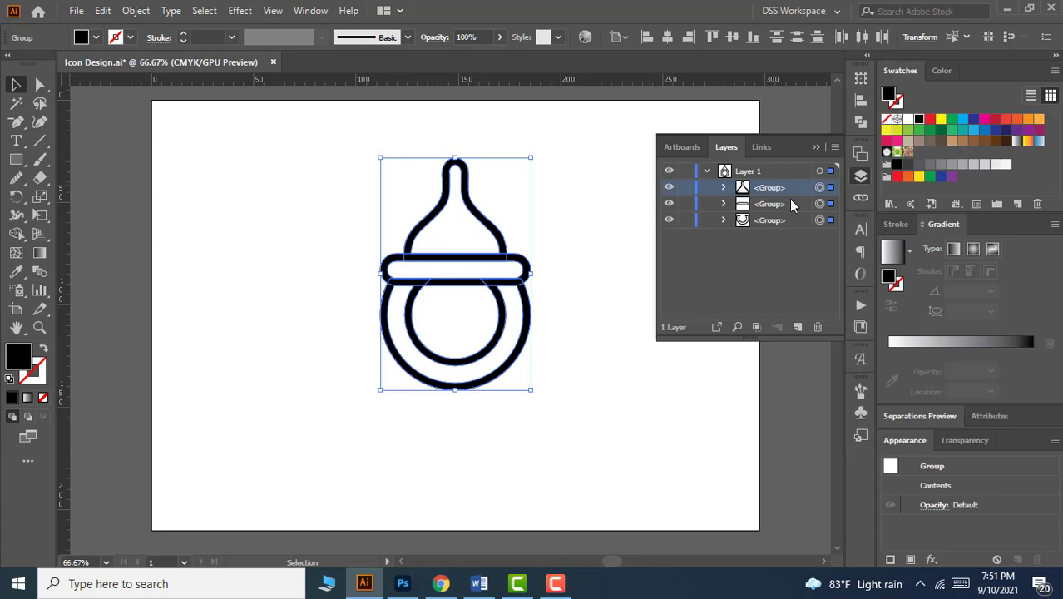
pyautogui.click(789, 202)
pyautogui.click(783, 217)
pyautogui.click(786, 203)
pyautogui.click(790, 188)
pyautogui.click(860, 123)
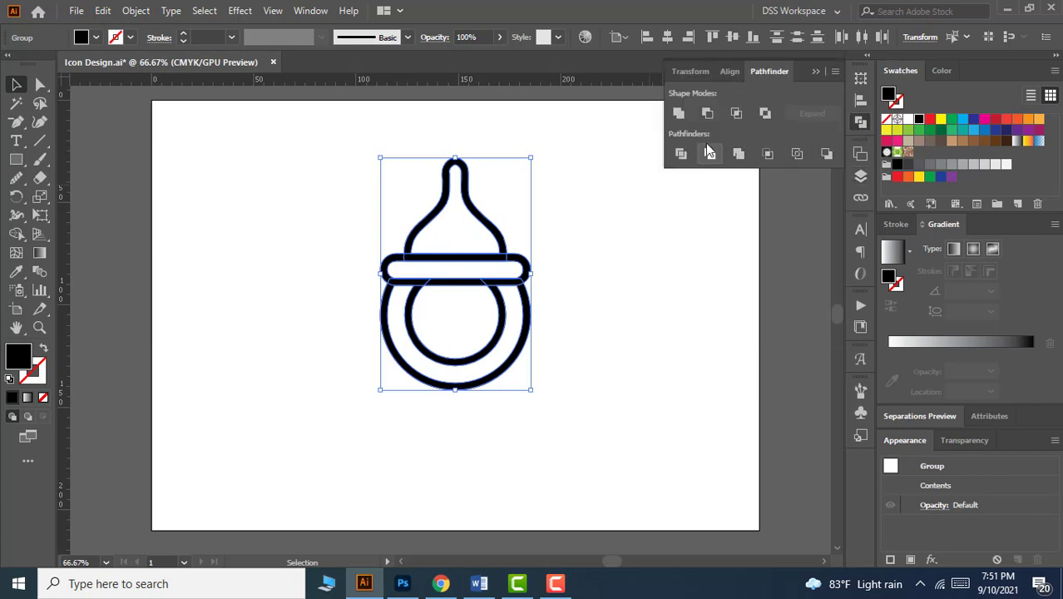
pyautogui.click(680, 113)
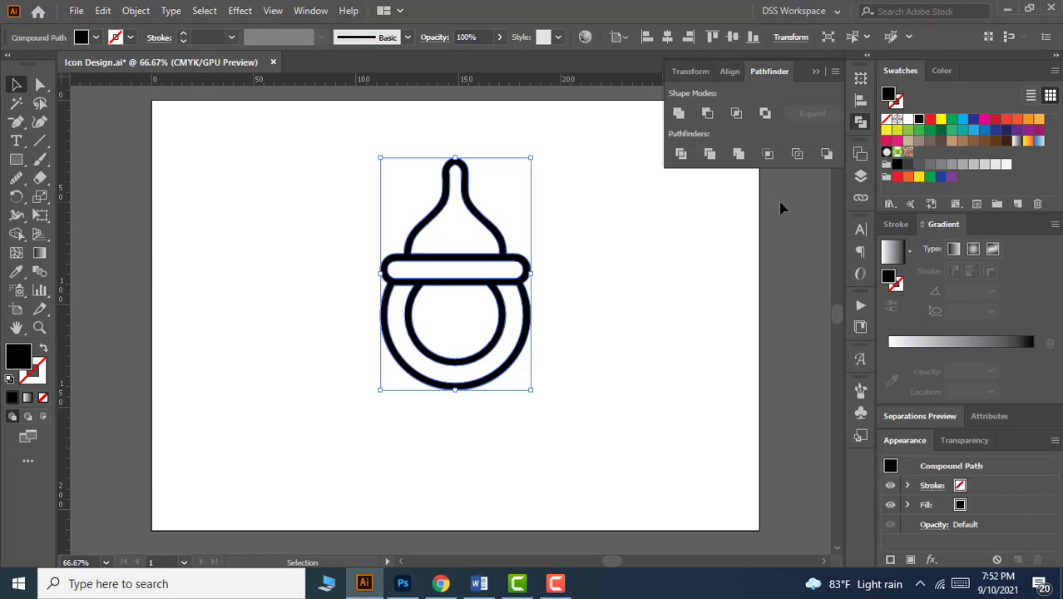
# Check the united pacifier's entry in Layer 1, collapsing and re-expanding the layer
pyautogui.click(860, 181)
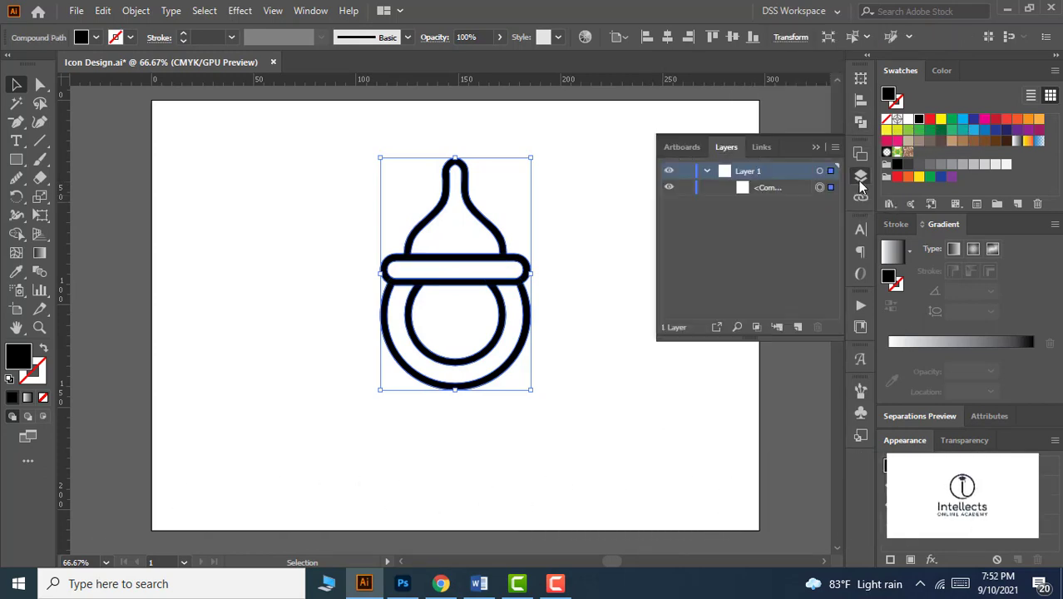
pyautogui.click(763, 189)
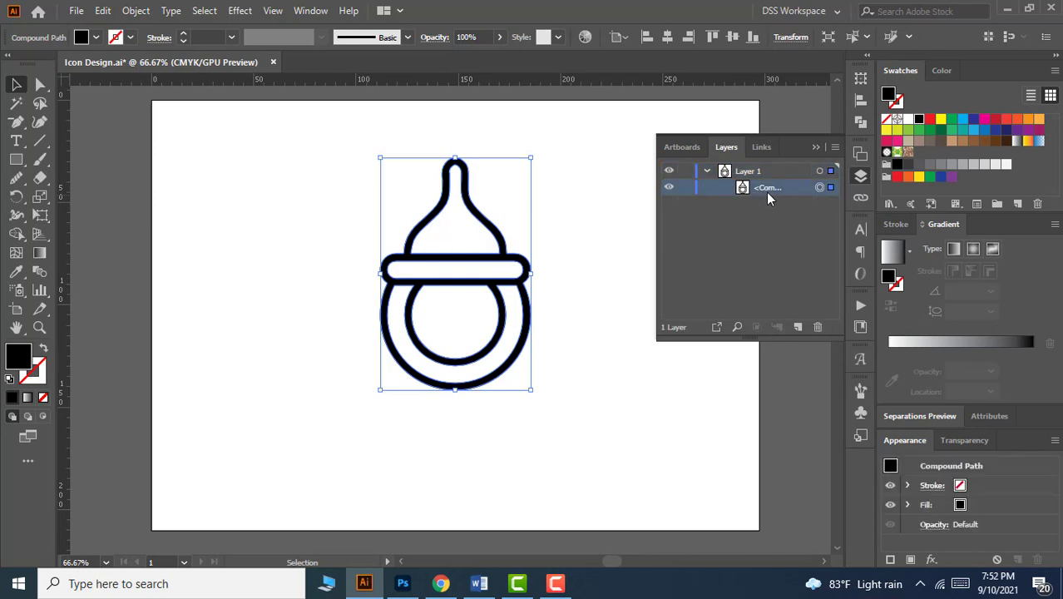
pyautogui.click(707, 172)
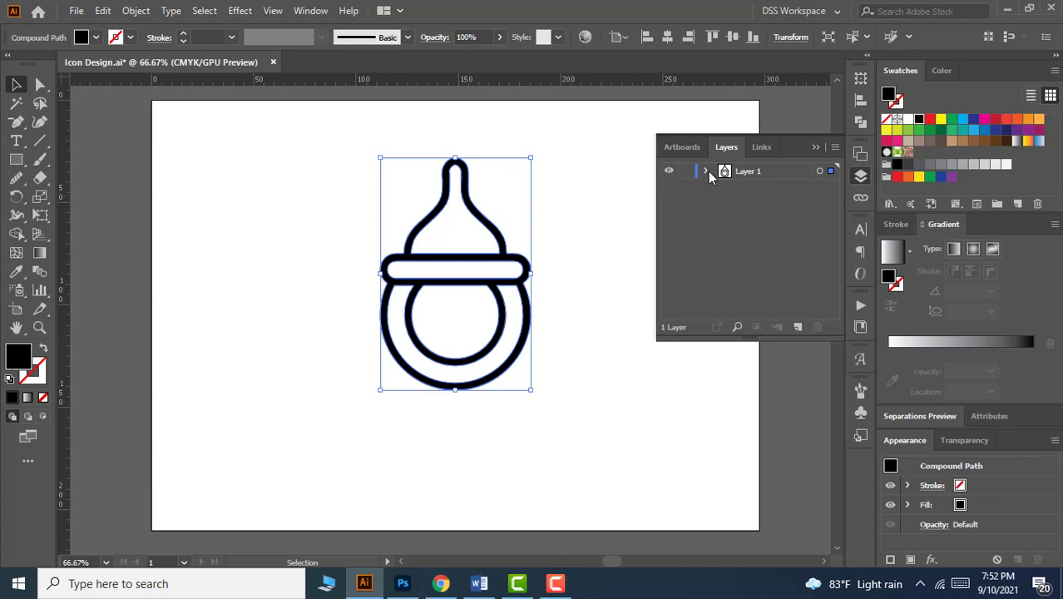
pyautogui.click(707, 171)
pyautogui.click(815, 147)
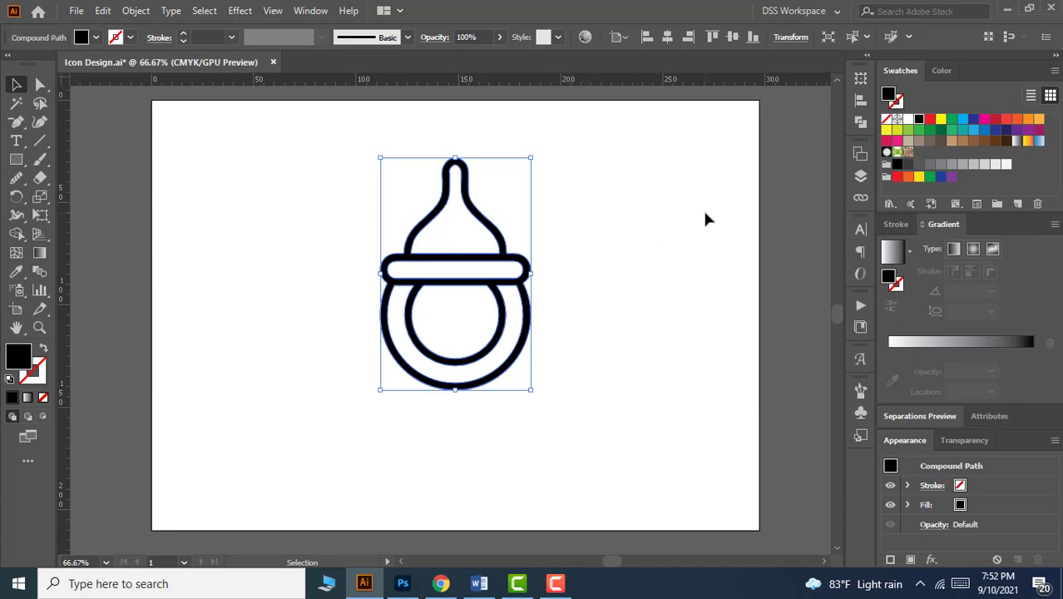
# Align the united pacifier to the artboard's vertical center and deselect it
pyautogui.click(861, 99)
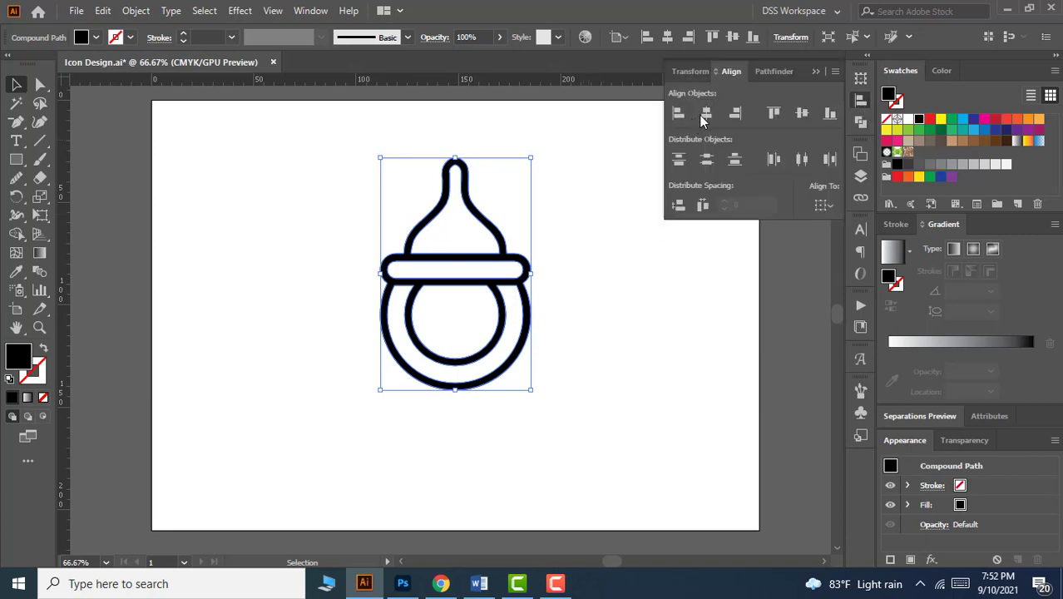
pyautogui.click(823, 206)
pyautogui.click(840, 254)
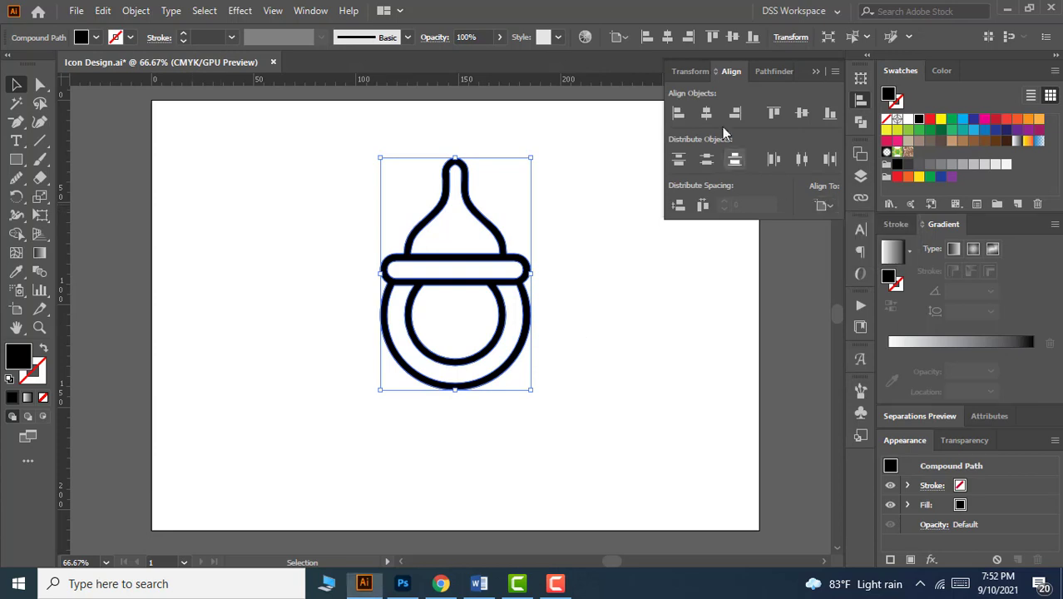
pyautogui.click(801, 114)
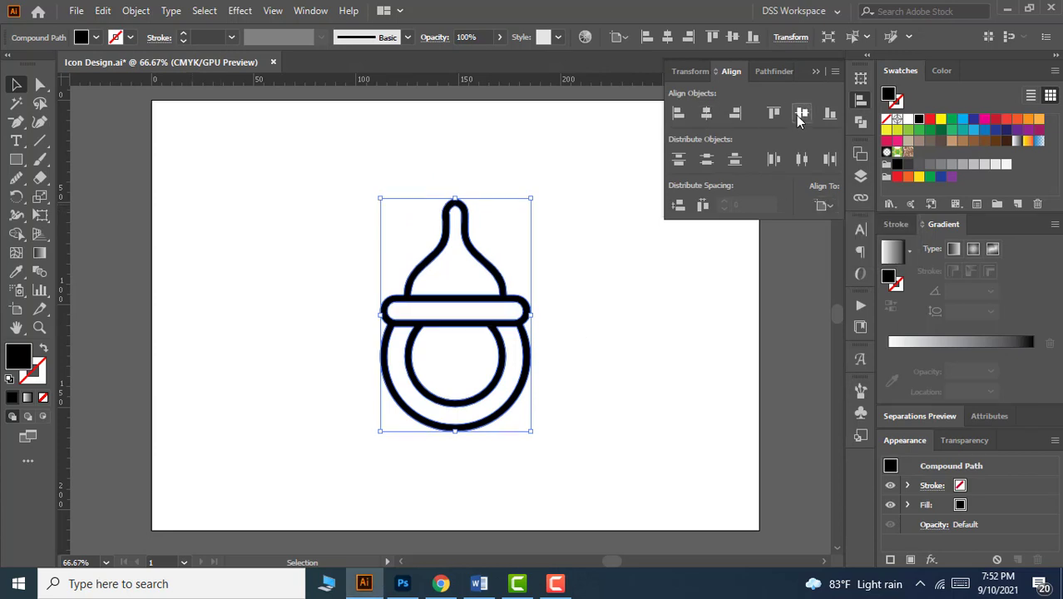
pyautogui.click(816, 72)
pyautogui.click(672, 253)
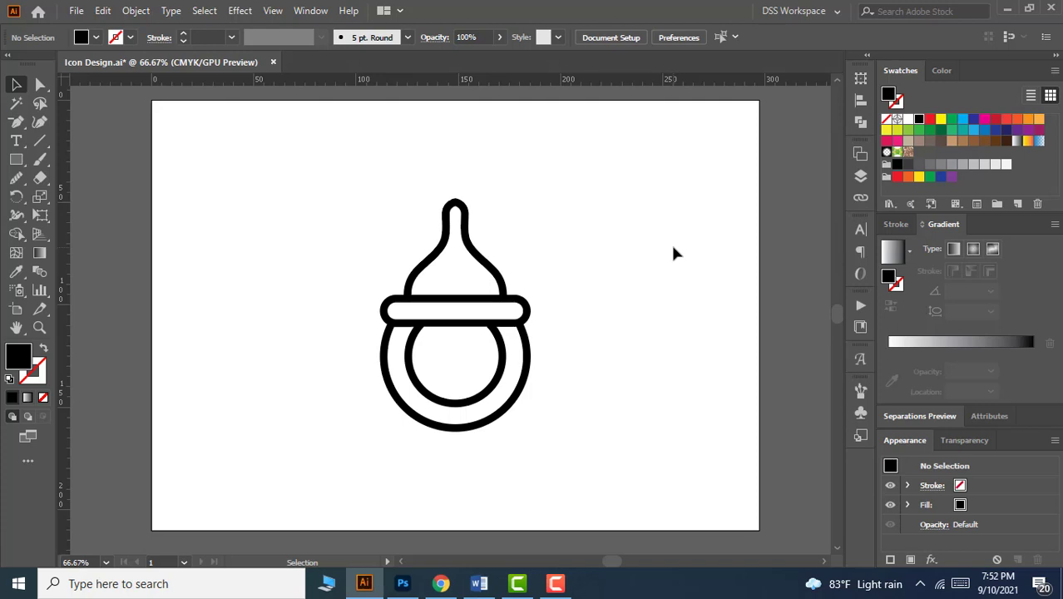
pyautogui.scroll(1, 673, 253)
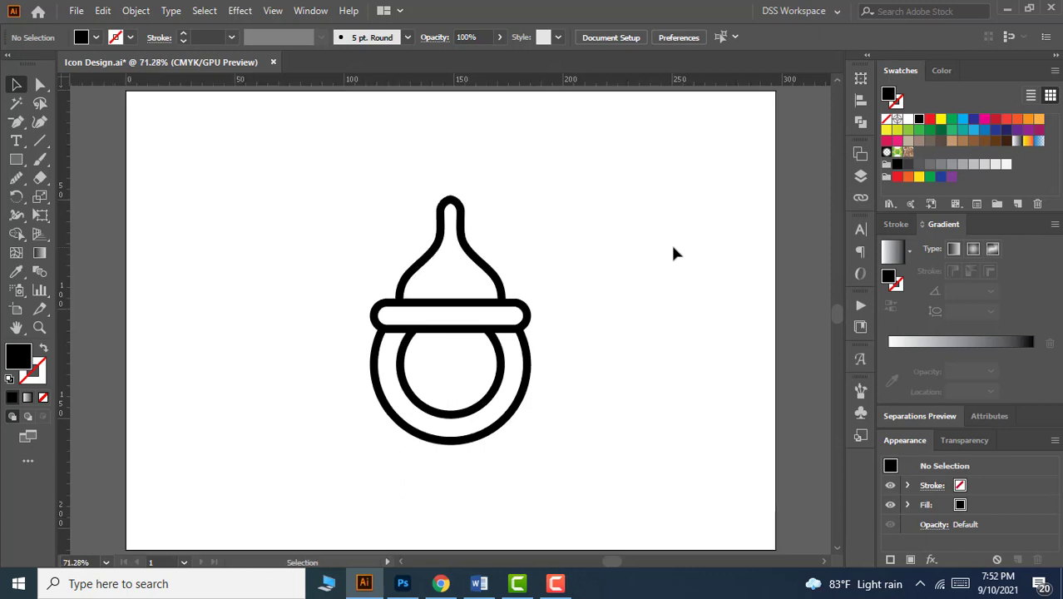